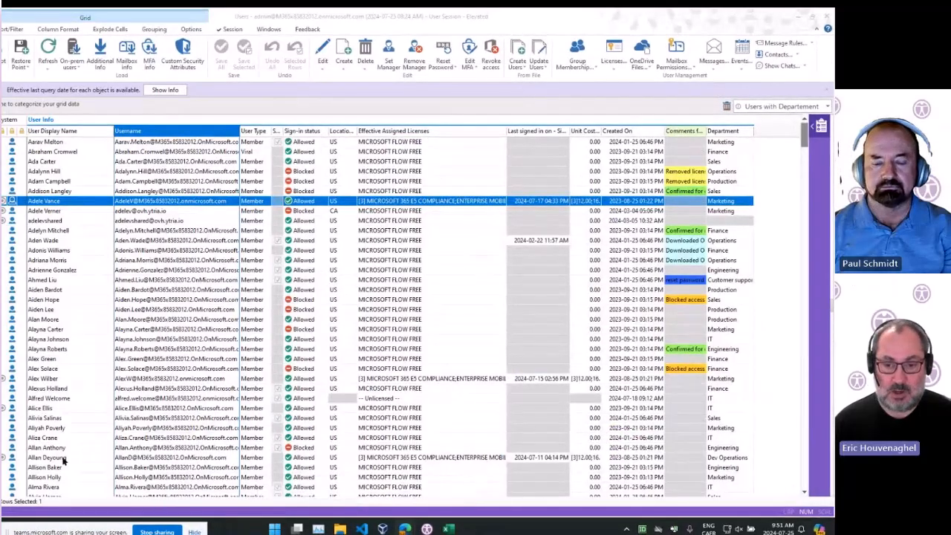
Select a user row in the grid and scroll through the user list
left_click(297, 289)
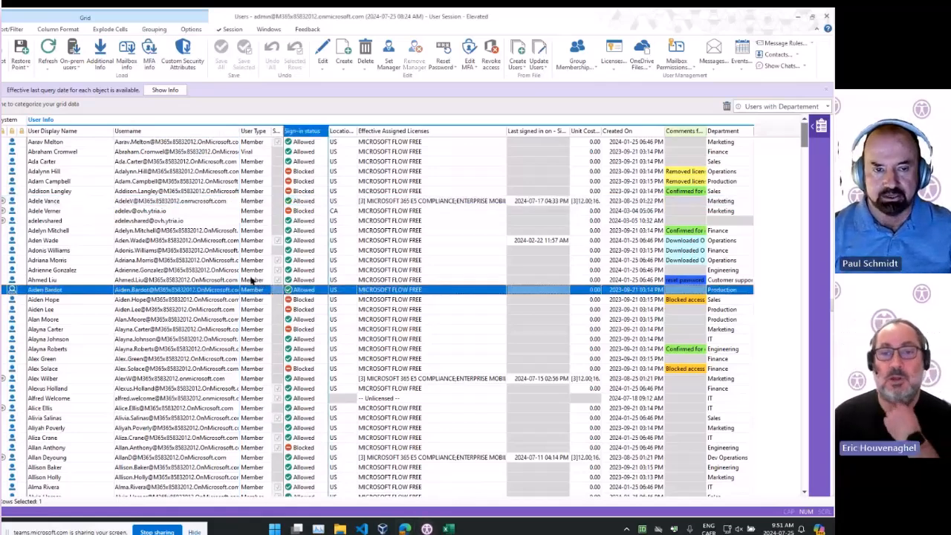
scroll(251, 280, "down", 3)
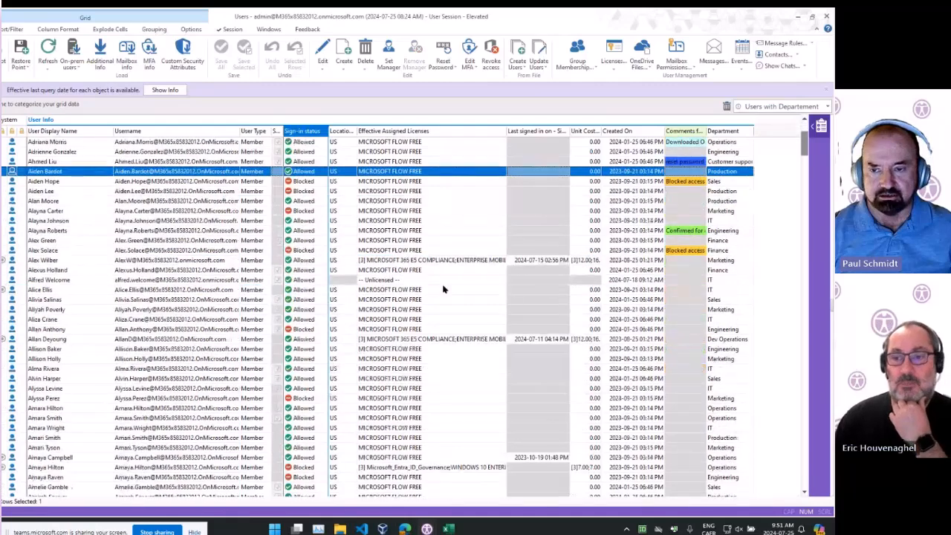
scroll(251, 279, "up", 3)
Switch to the main sapio365 window, open All users, and choose to go to the existing window
mouse_move(404, 528)
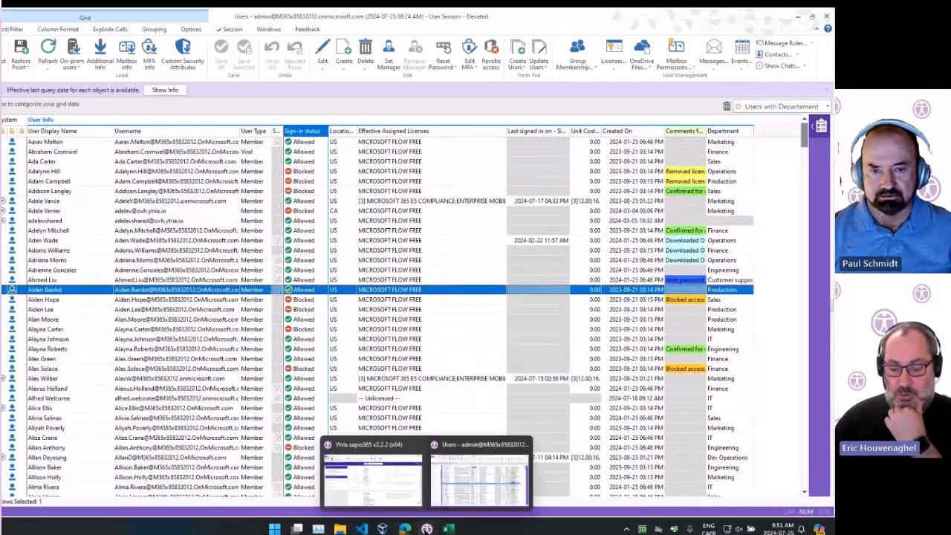
left_click(381, 497)
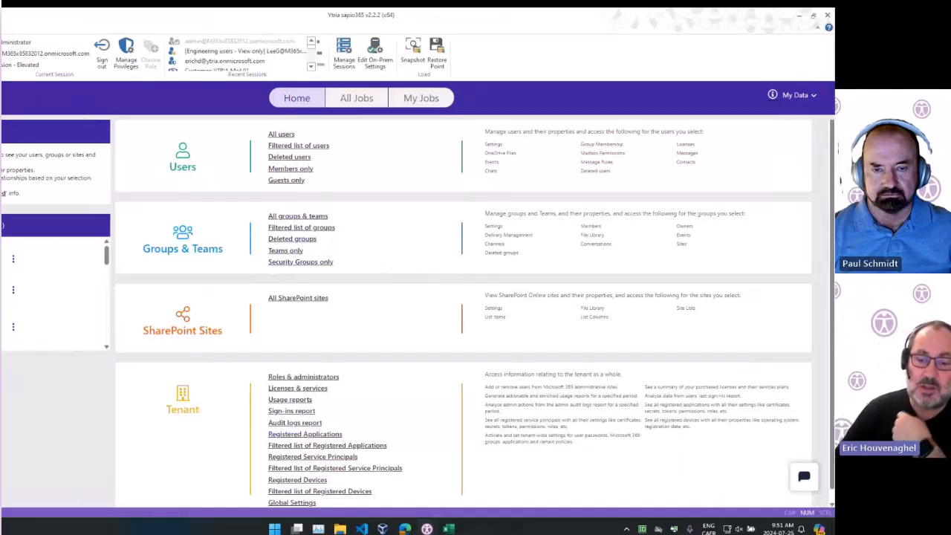
left_click(281, 134)
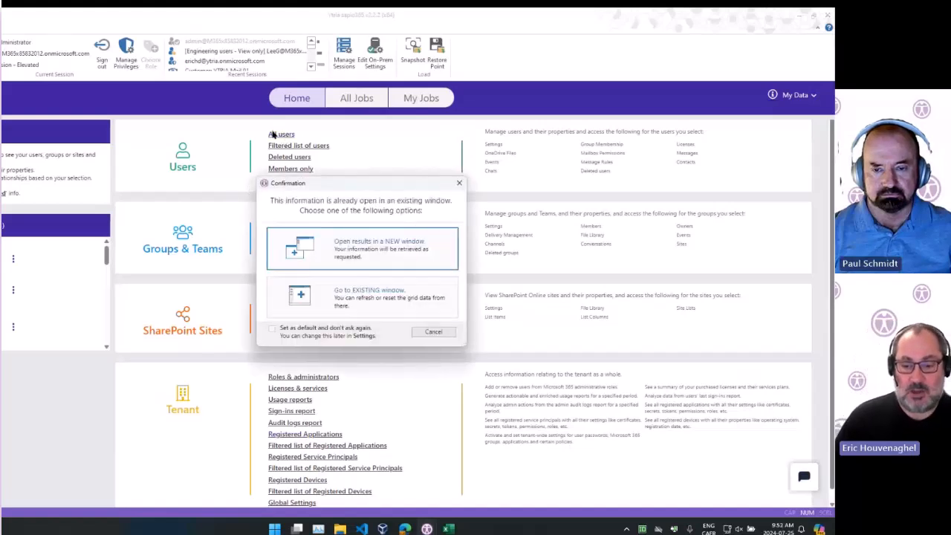
left_click(362, 298)
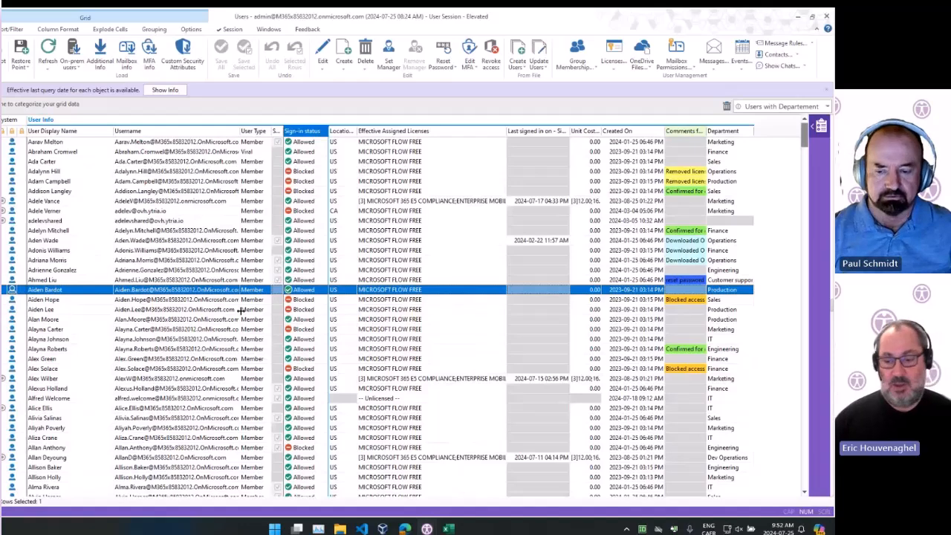
Select a user row in the User Type column and scroll further down the list
left_click(251, 261)
scroll(185, 265, "down", 2)
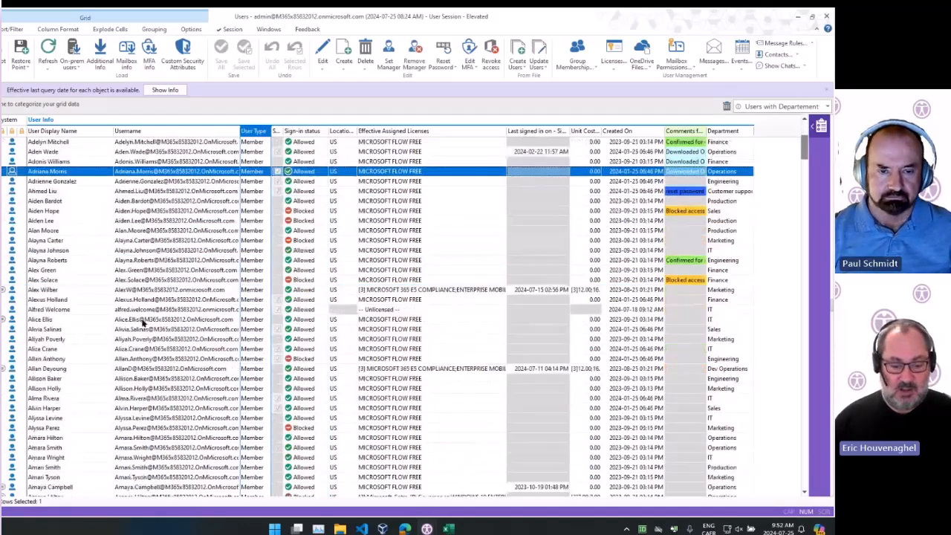
scroll(171, 288, "down", 4)
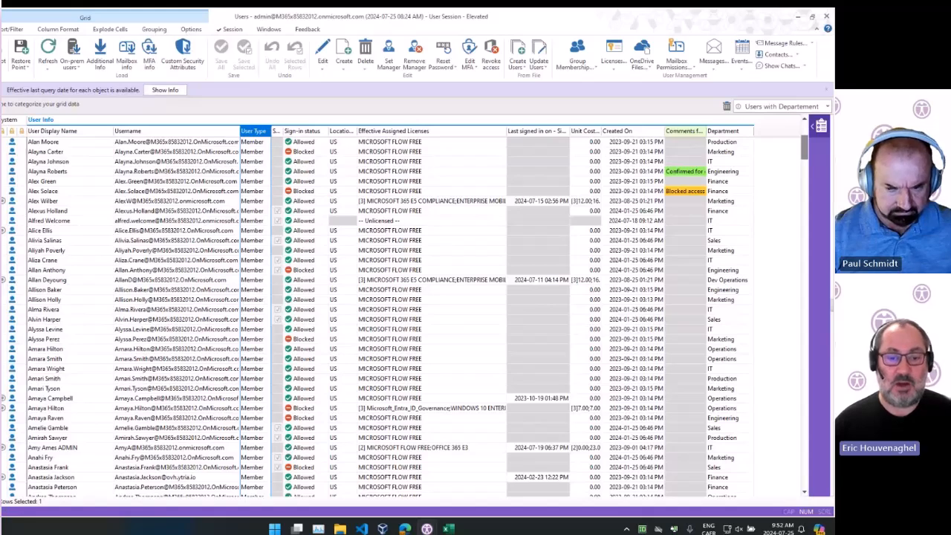
Select three separate user rows together in the grid
left_click(199, 299)
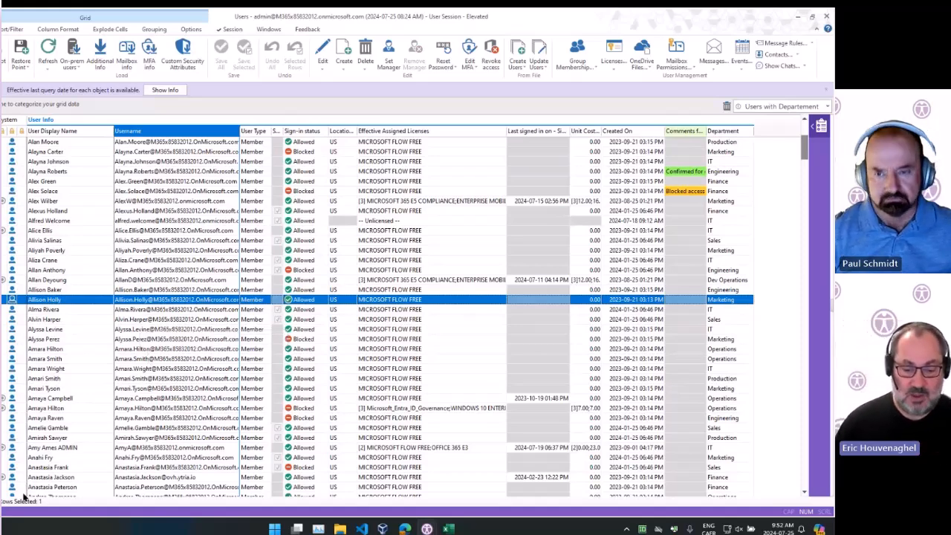
left_click(94, 388, "ctrl")
left_click(96, 220, "ctrl")
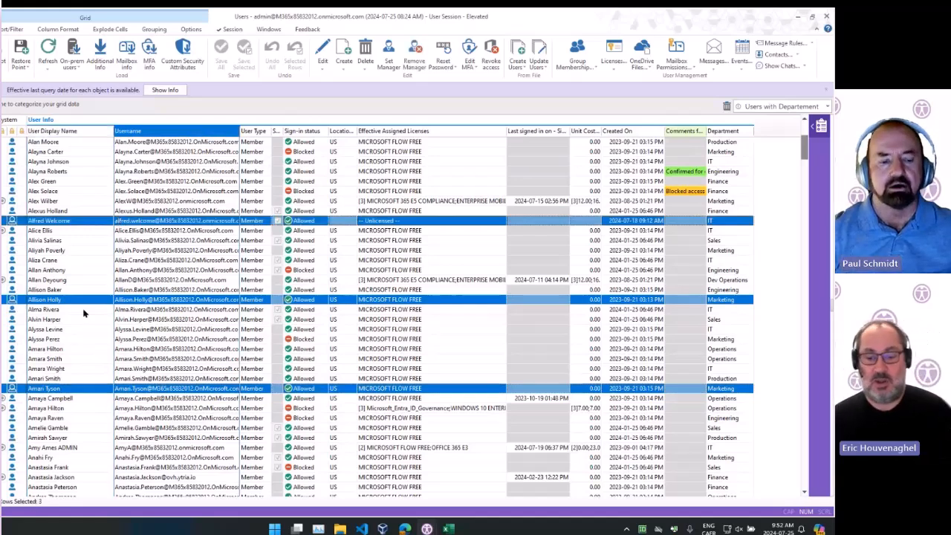
Select individual user rows one after another to inspect them
left_click(141, 251)
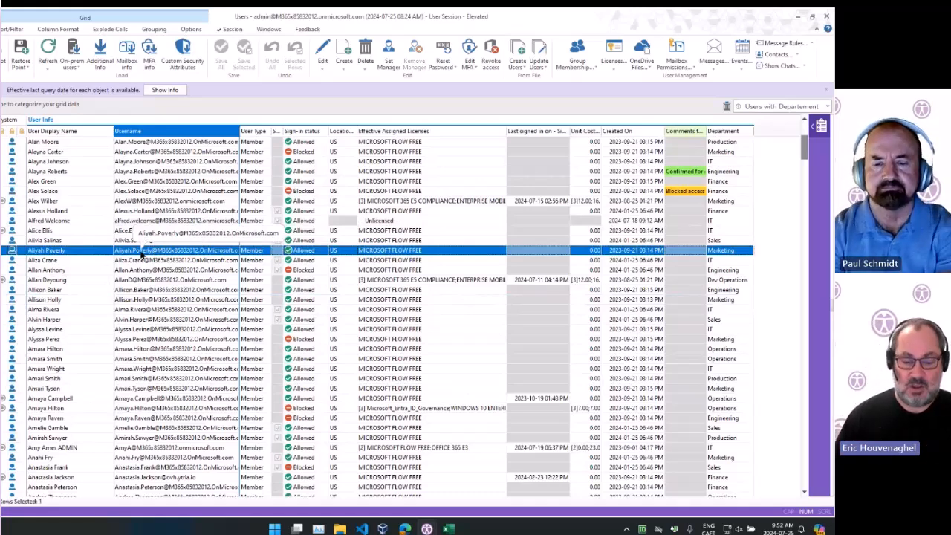
left_click(139, 322)
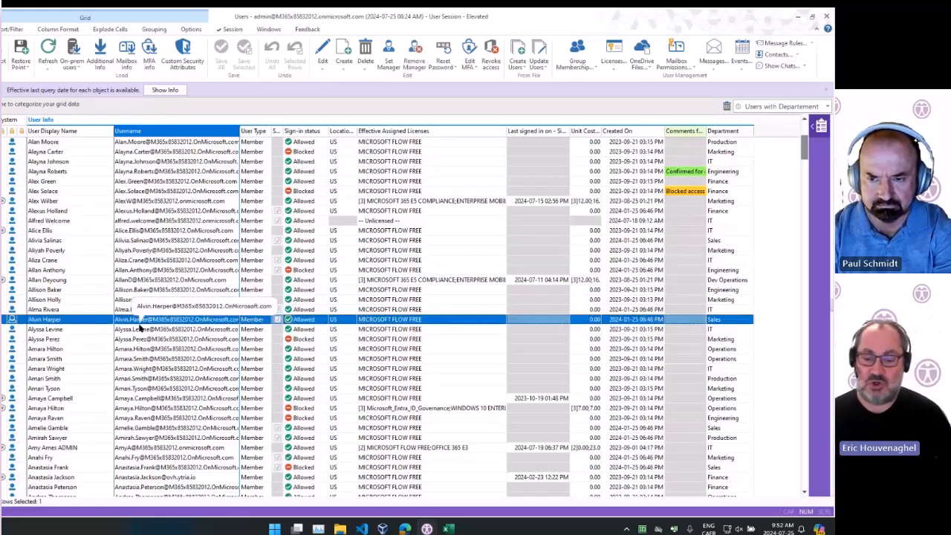
left_click(194, 262)
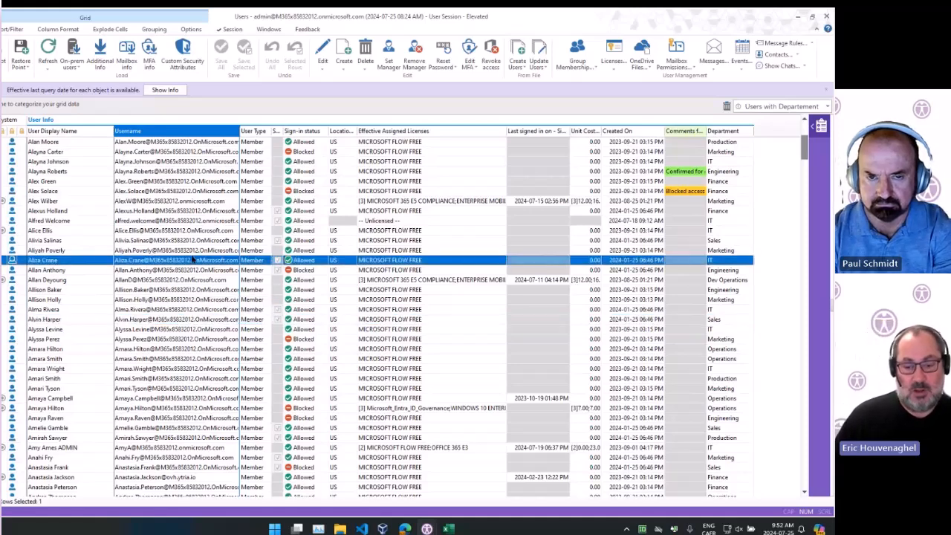
Search the User Display Name column for names starting with zozoz
scroll(126, 355, "down", 5)
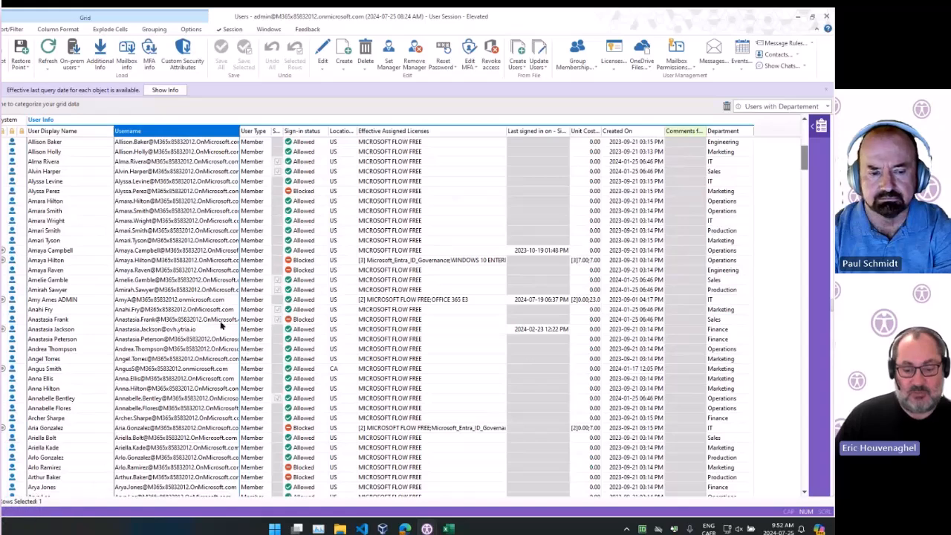
scroll(4, 490, "up", 3)
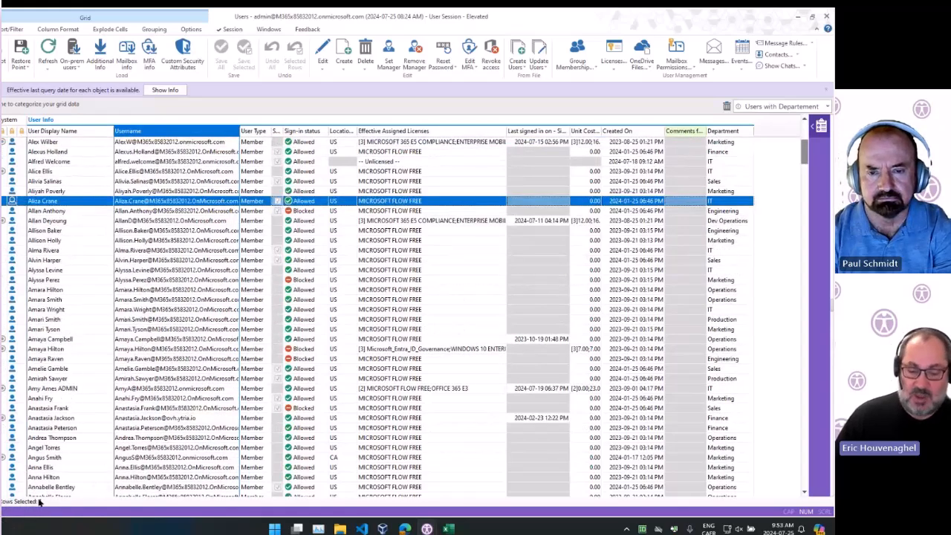
left_click(193, 263)
left_click(96, 200)
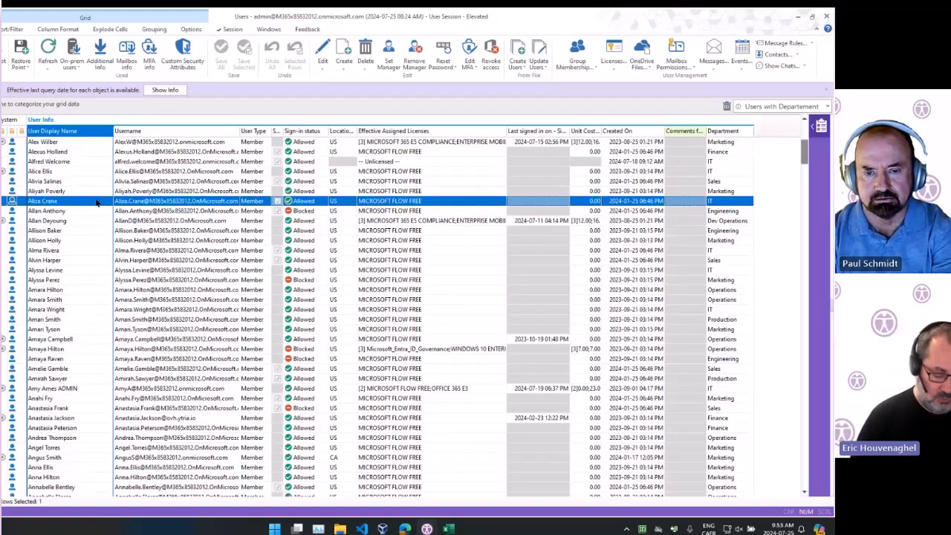
type("zozo")
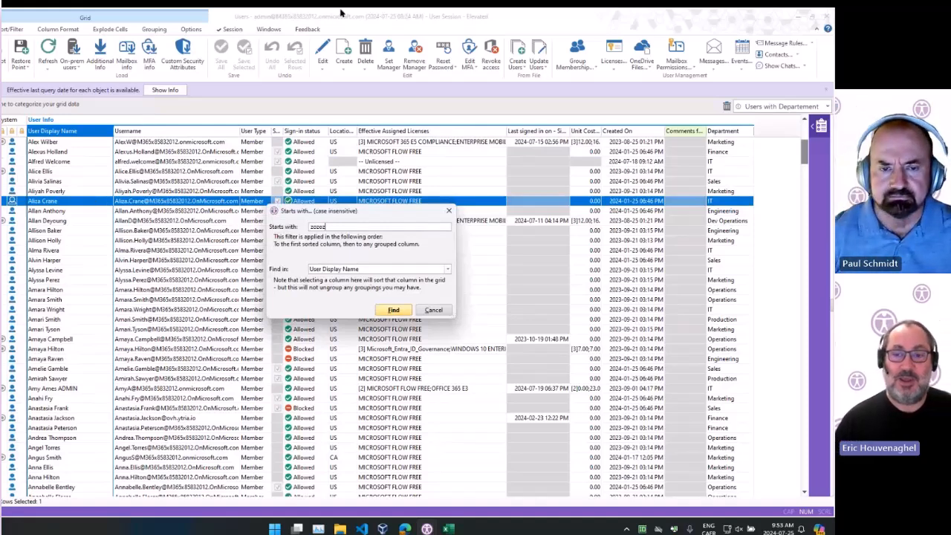
left_click(388, 311)
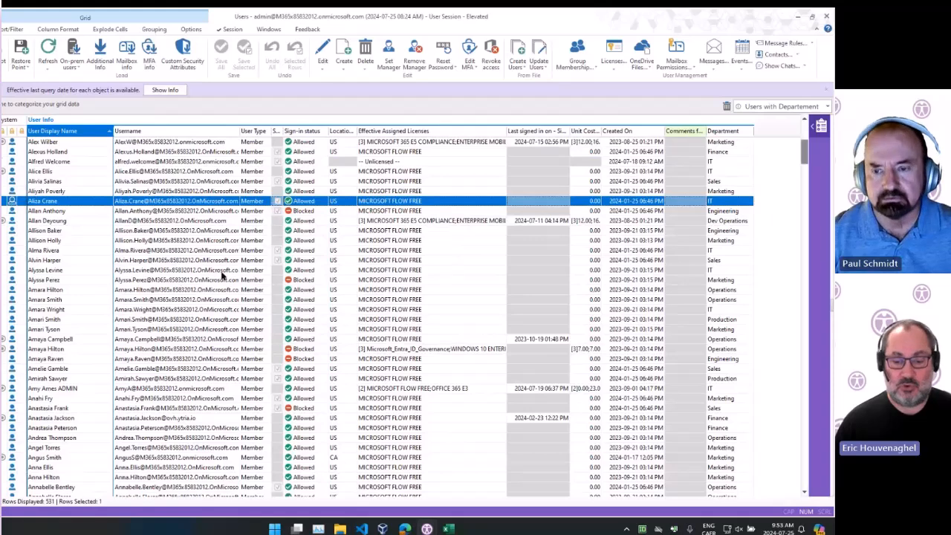
Select several user rows while scrolling through the grid
left_click(173, 232)
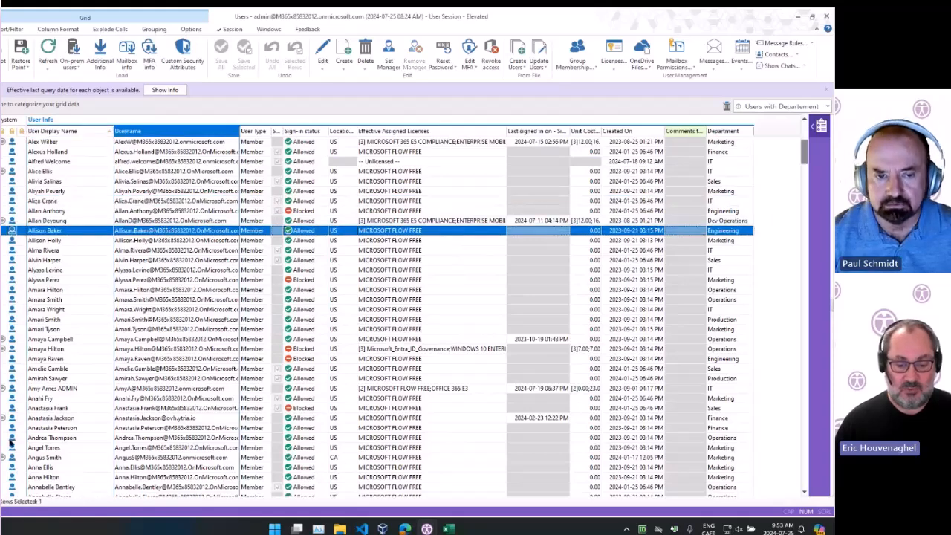
left_click(249, 261)
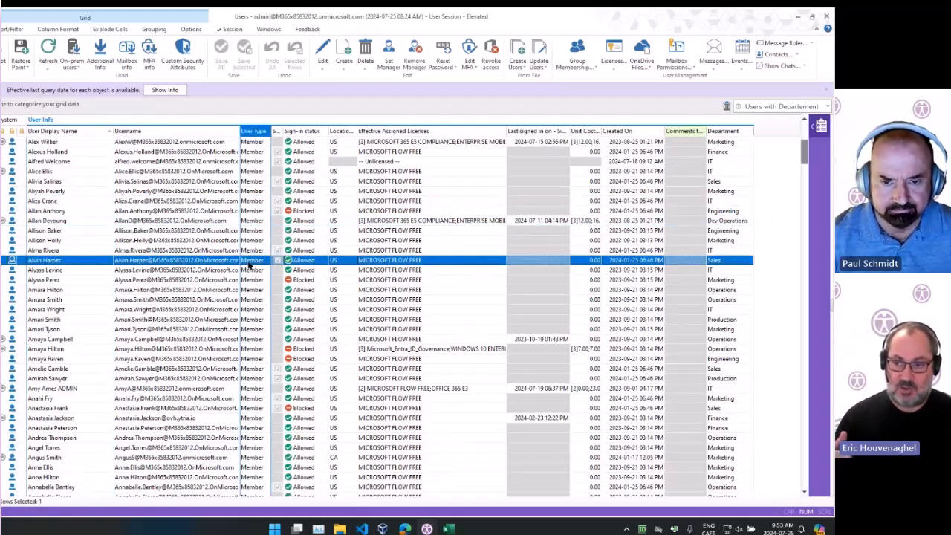
scroll(416, 225, "up", 8)
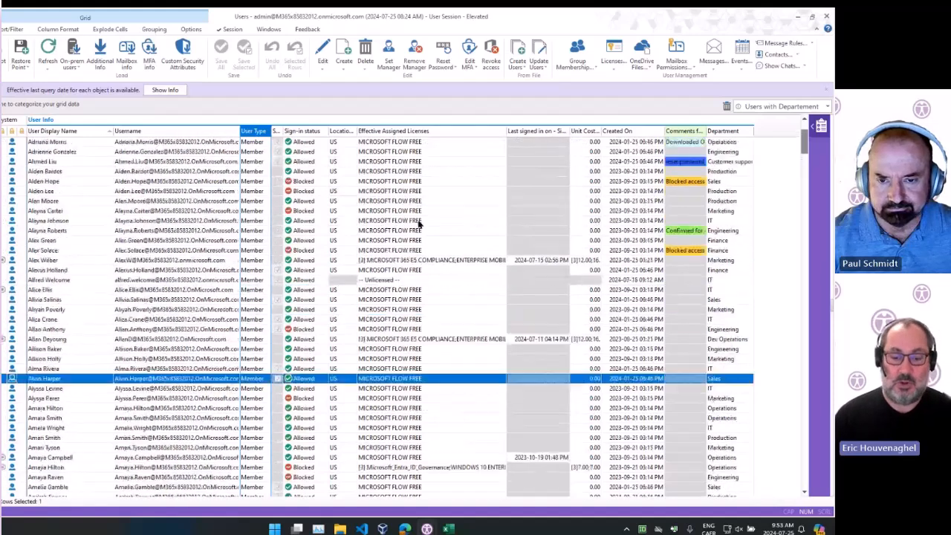
left_click(173, 201)
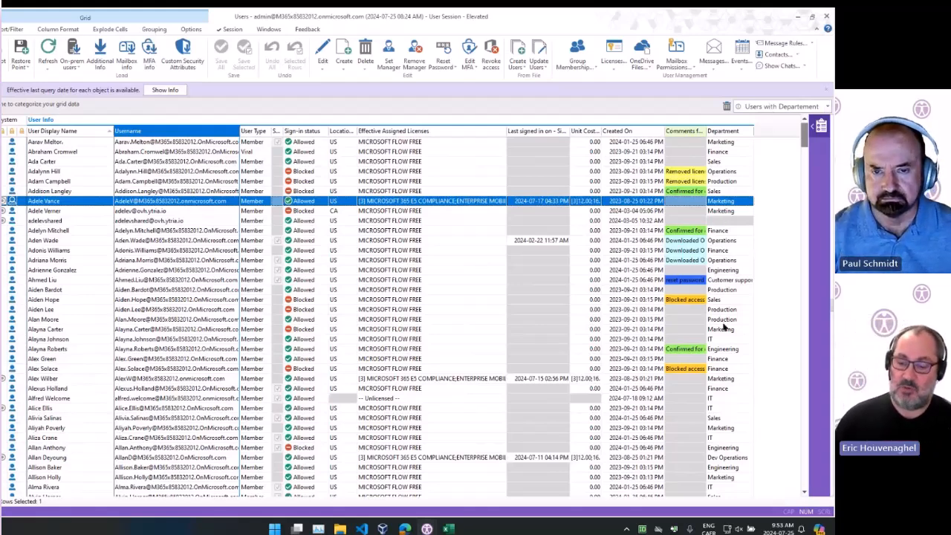
left_click(183, 195)
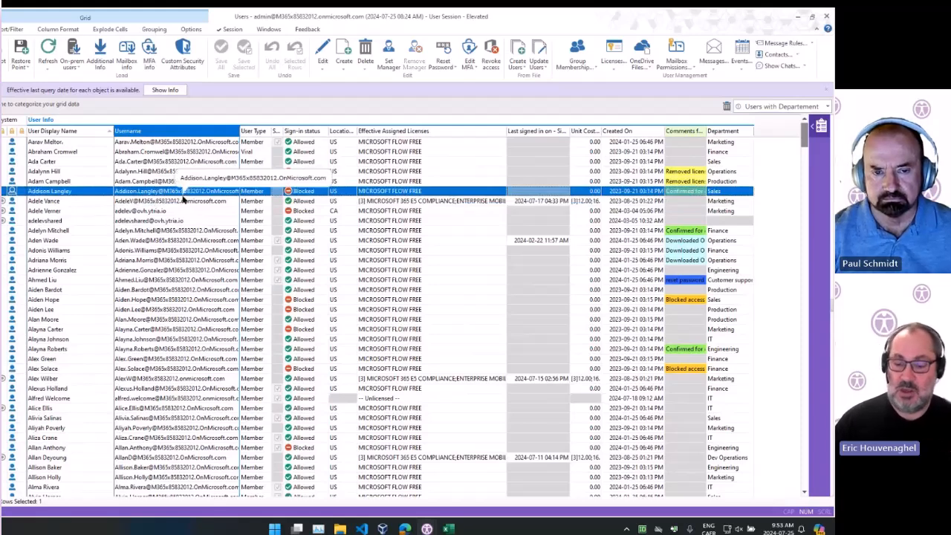
Switch the grid to the Ytria default view
left_click(764, 108)
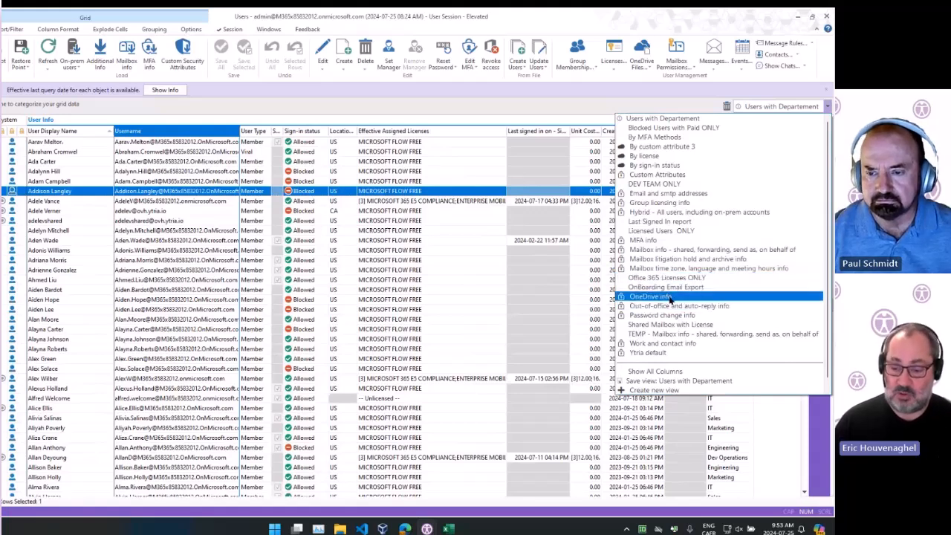
left_click(321, 186)
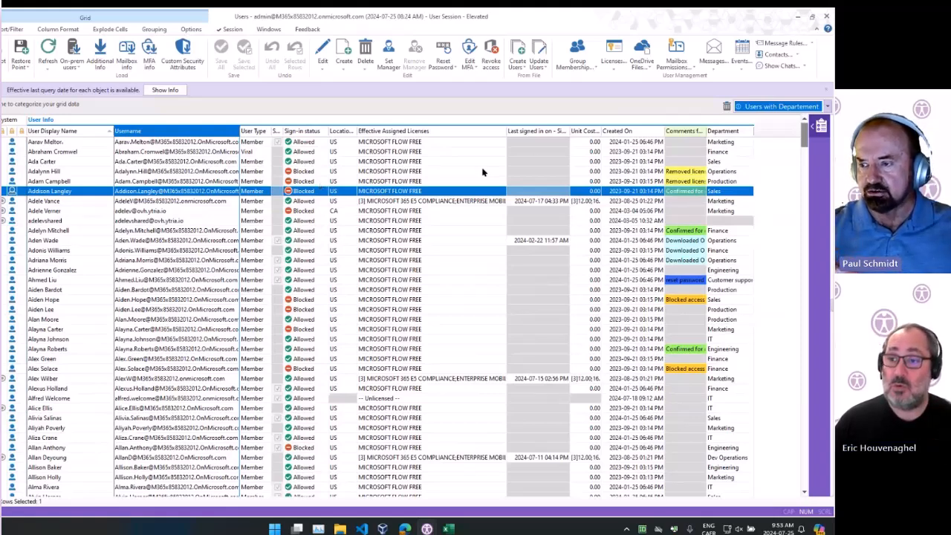
left_click(827, 106)
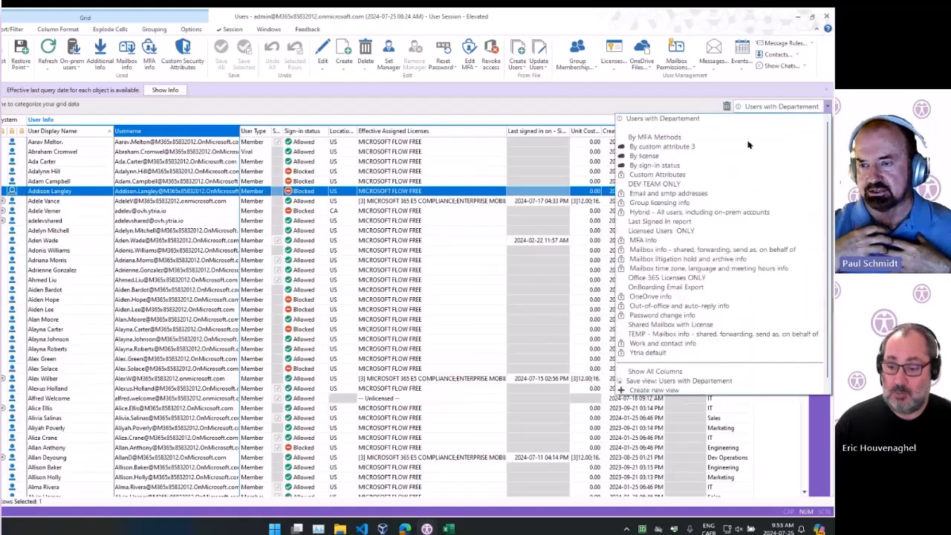
left_click(695, 352)
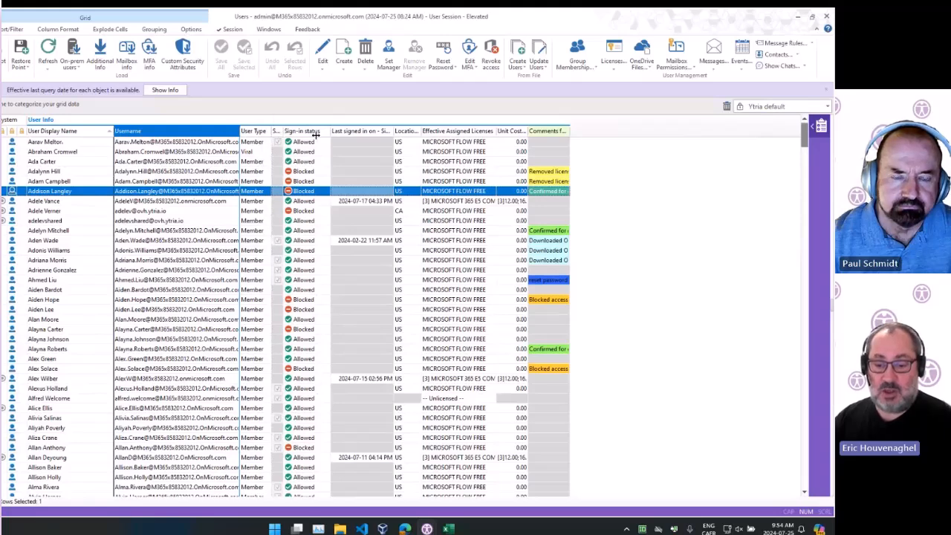
Widen the Sync Enabled column to read its header, then narrow it again
left_click_drag(316, 134, 315, 135)
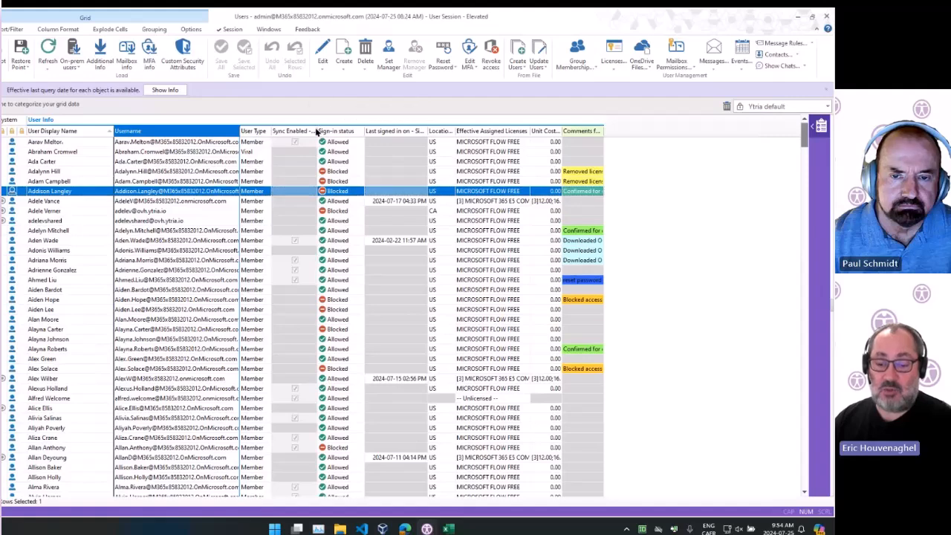
left_click(291, 270)
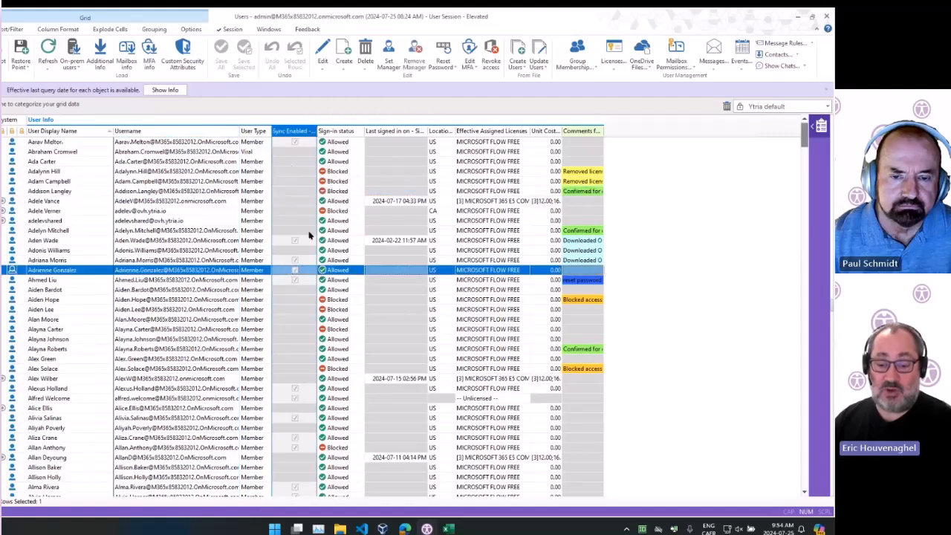
left_click_drag(316, 132, 269, 132)
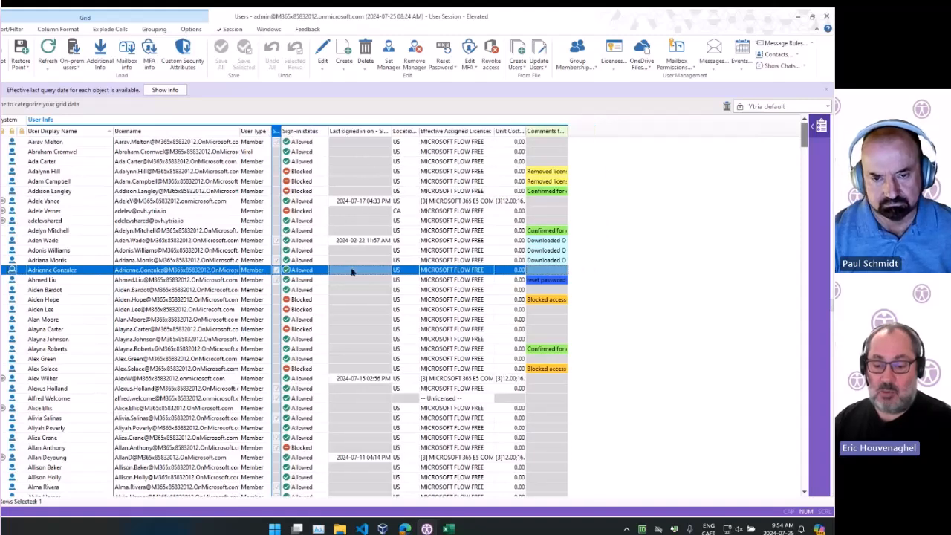
Select user rows in the licenses and unit cost columns
left_click(455, 202)
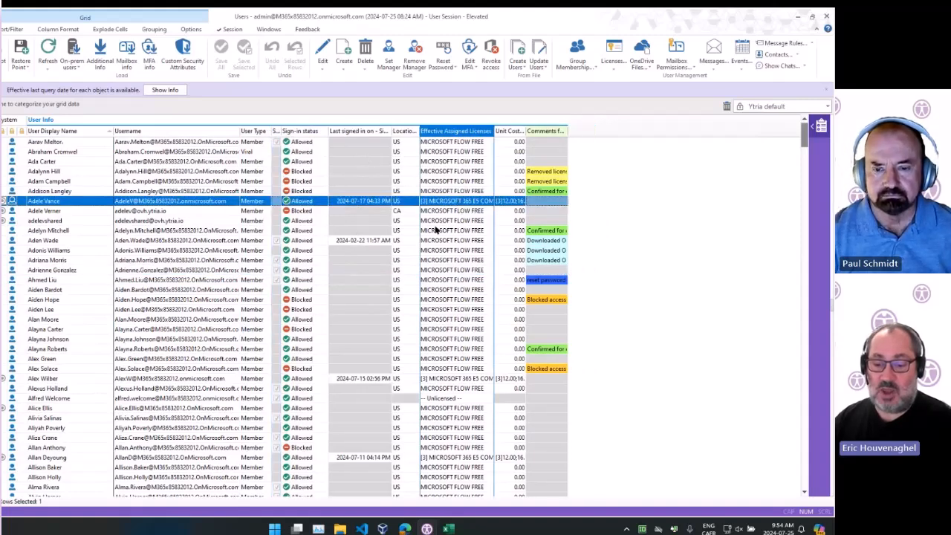
left_click(400, 184)
left_click(520, 172)
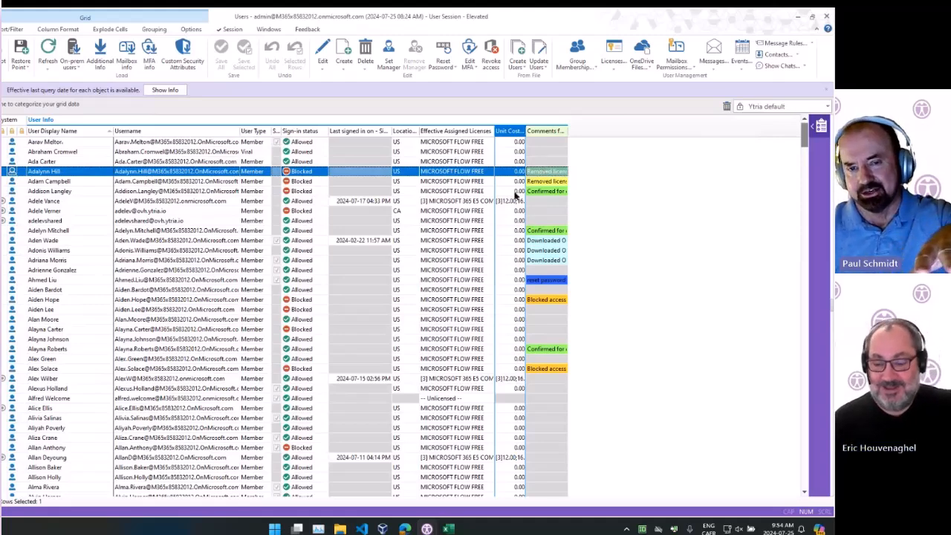
left_click(512, 201)
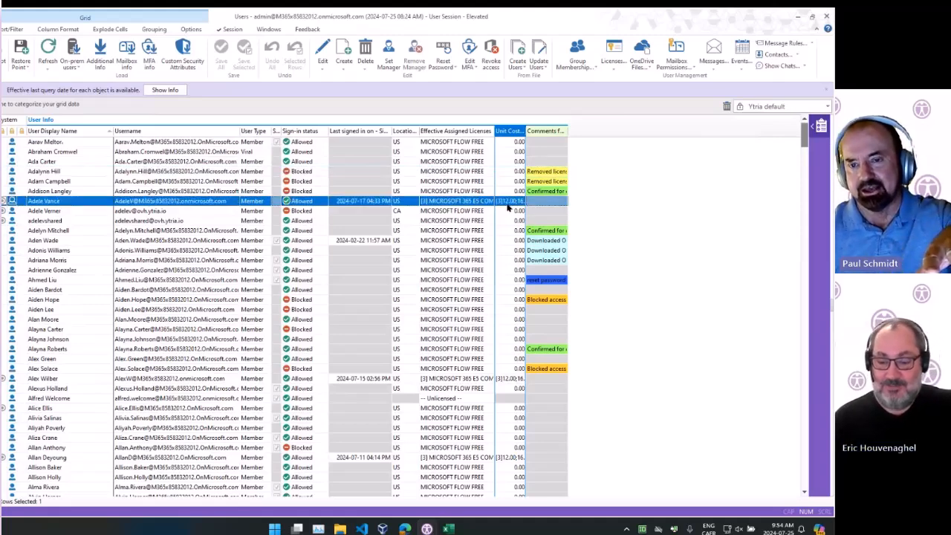
Open the user properties side panel and collapse it again
left_click(817, 130)
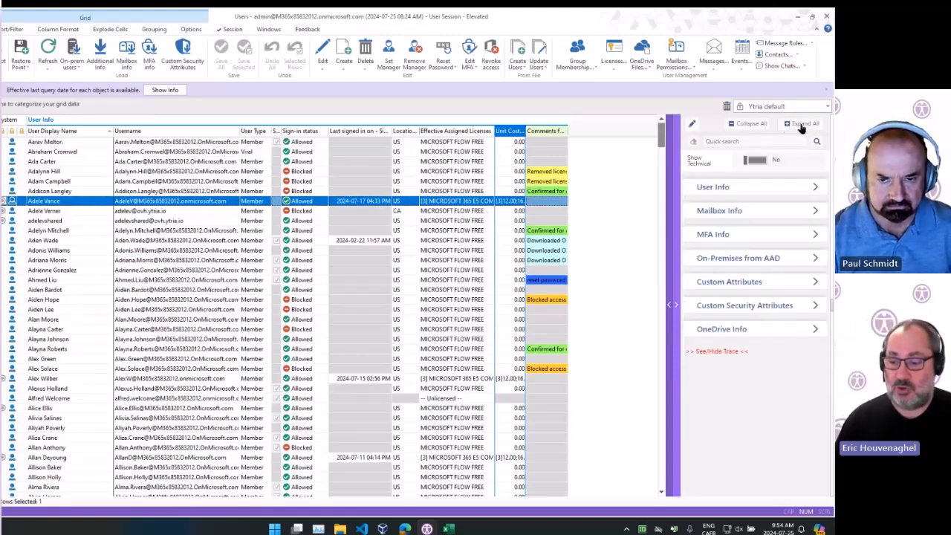
left_click(676, 257)
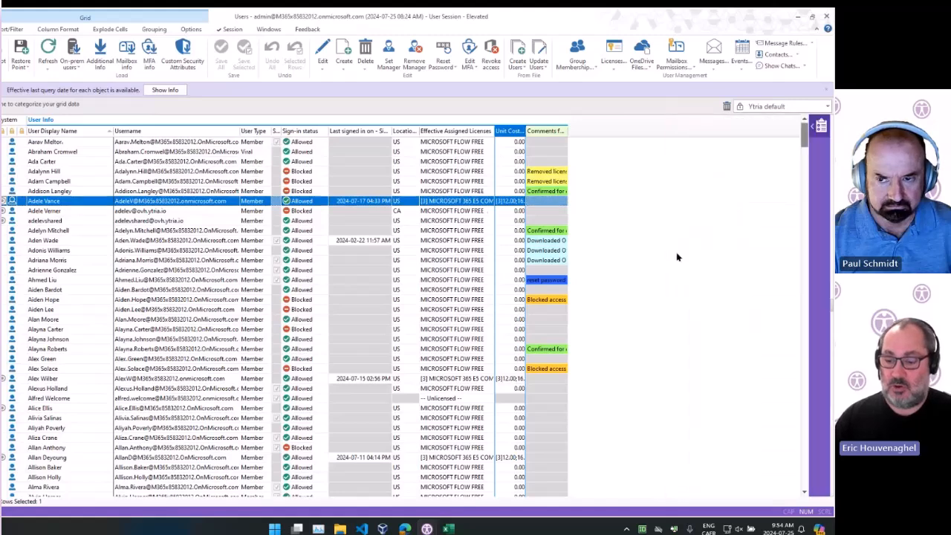
Open the properties side panel, select a user row, and expand its User Info section
left_click(822, 128)
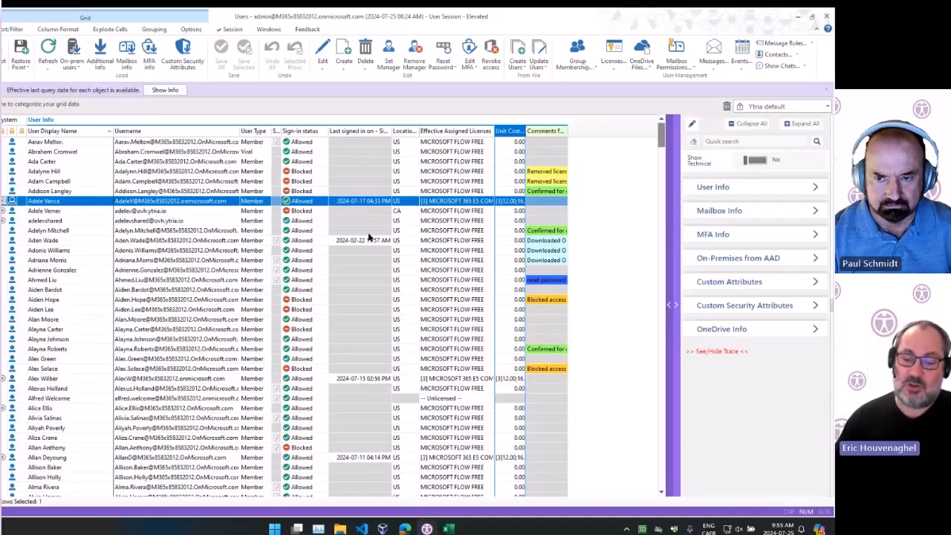
left_click(170, 240)
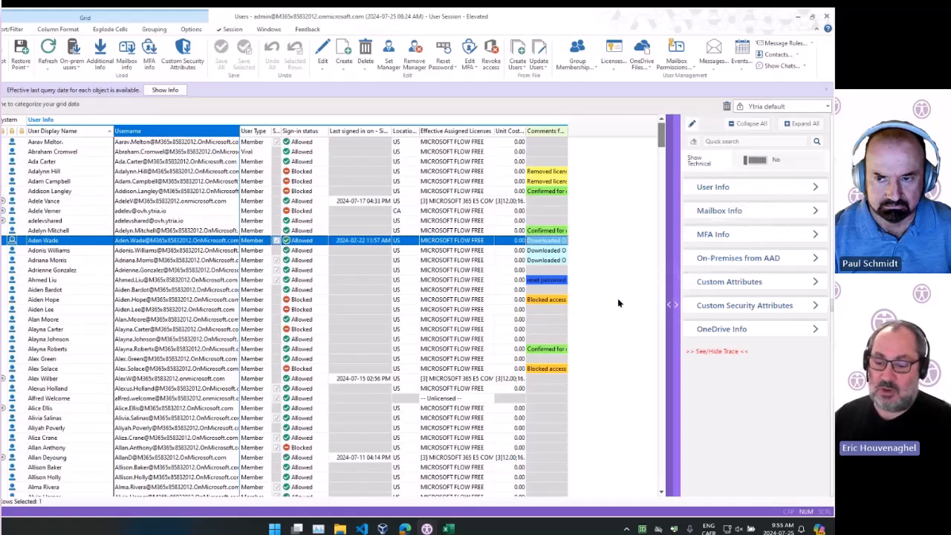
left_click(205, 280)
left_click(183, 349)
left_click(401, 211)
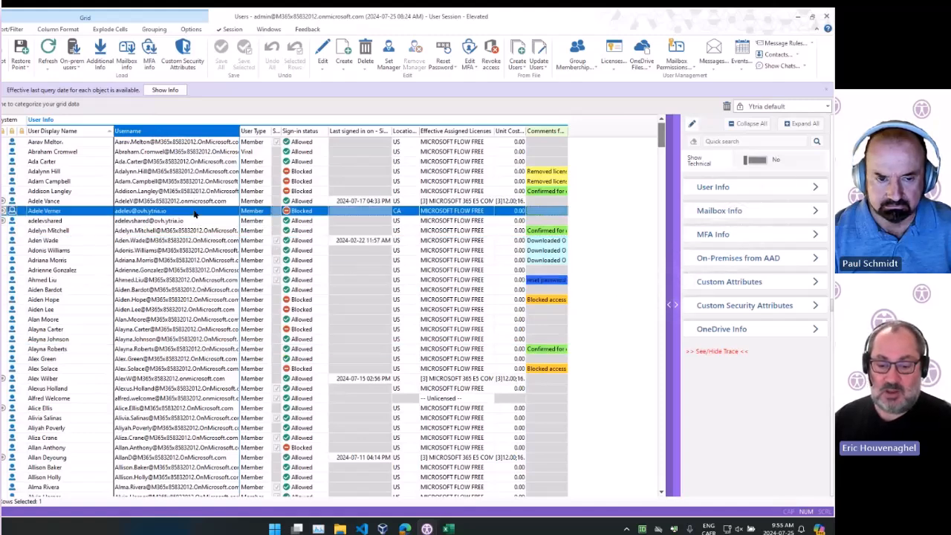
left_click(742, 187)
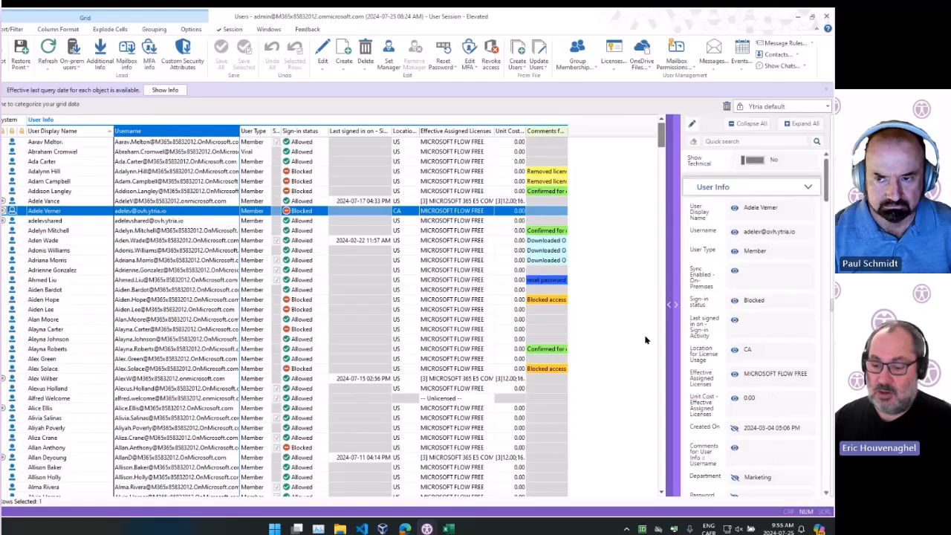
Select other users and scroll through their User Info properties in the side panel
left_click(199, 251)
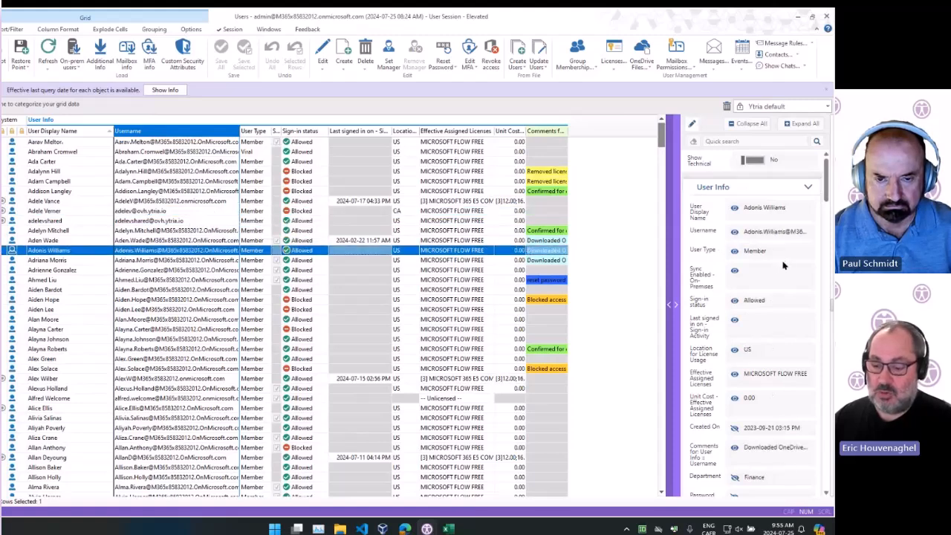
scroll(768, 334, "down", 8)
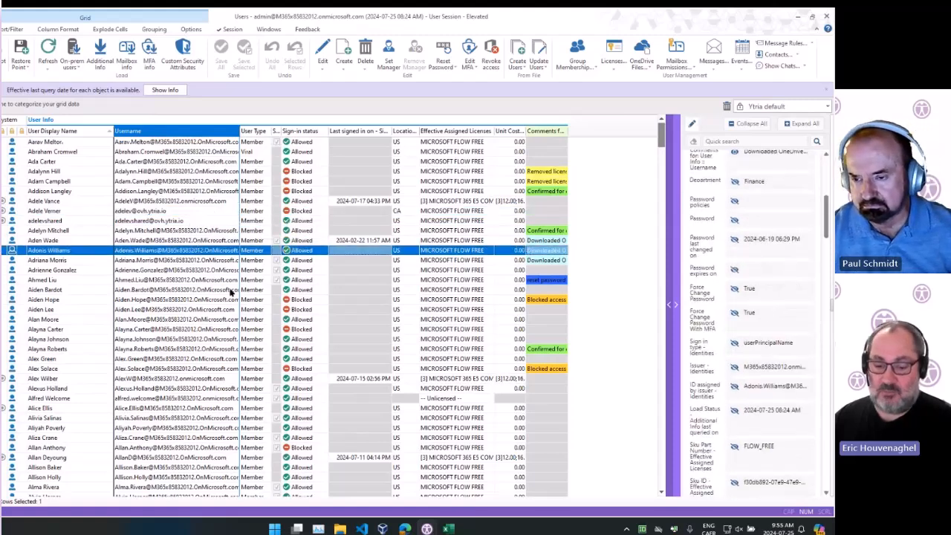
left_click(149, 270)
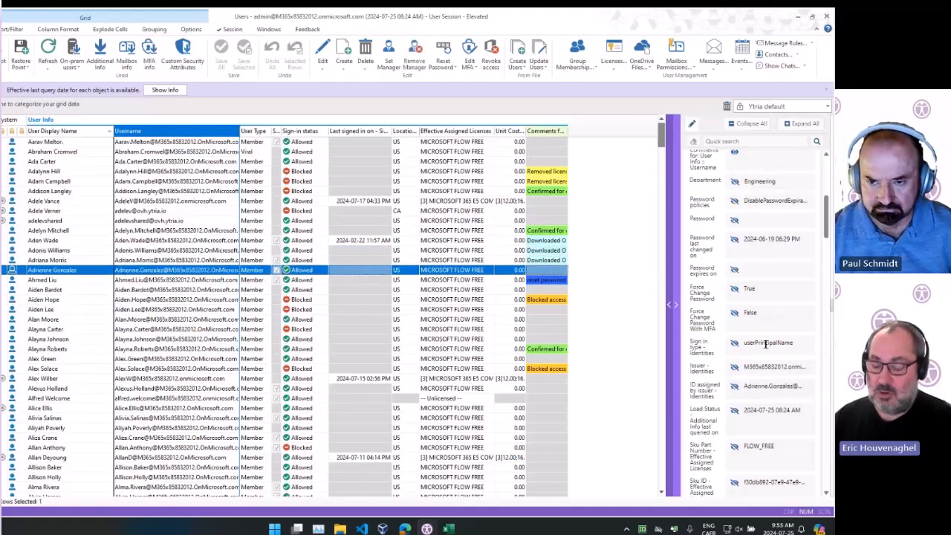
scroll(765, 343, "down", 3)
scroll(765, 344, "down", 3)
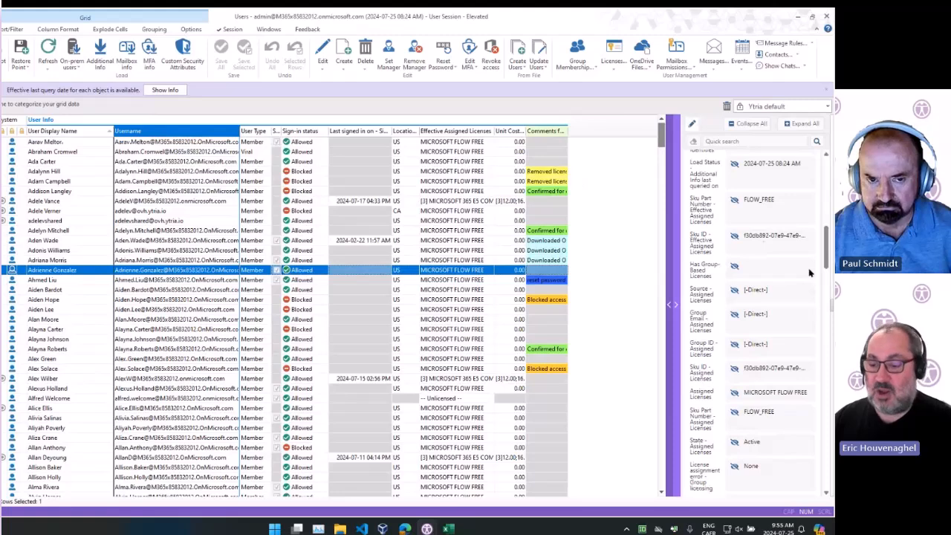
scroll(736, 206, "up", 4)
scroll(736, 206, "up", 3)
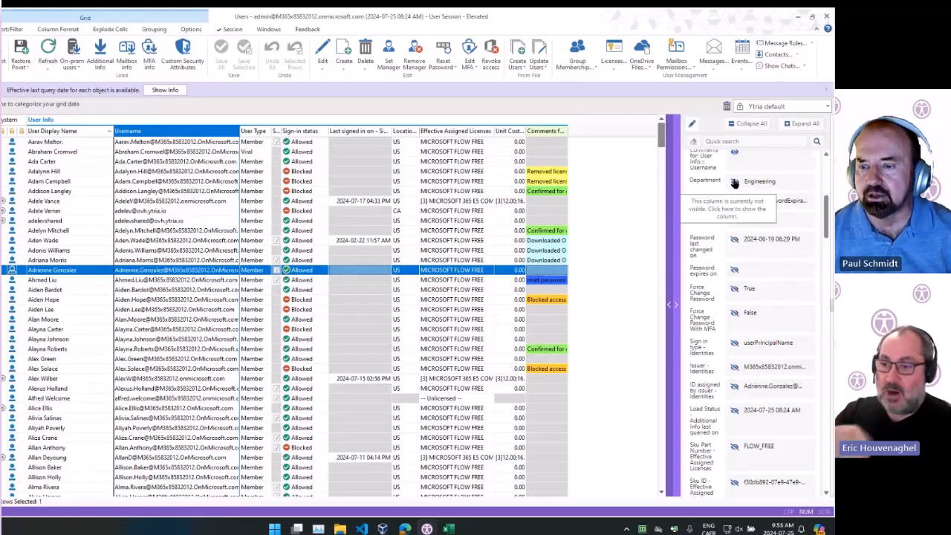
scroll(716, 238, "up", 6)
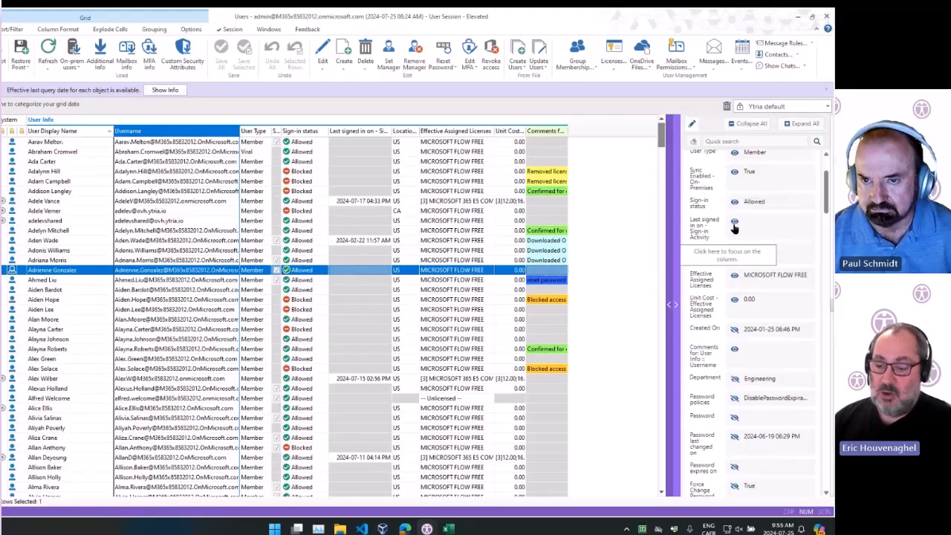
From the side panel, focus the grid on the last sign-in column and show the hidden Department column
left_click(733, 222)
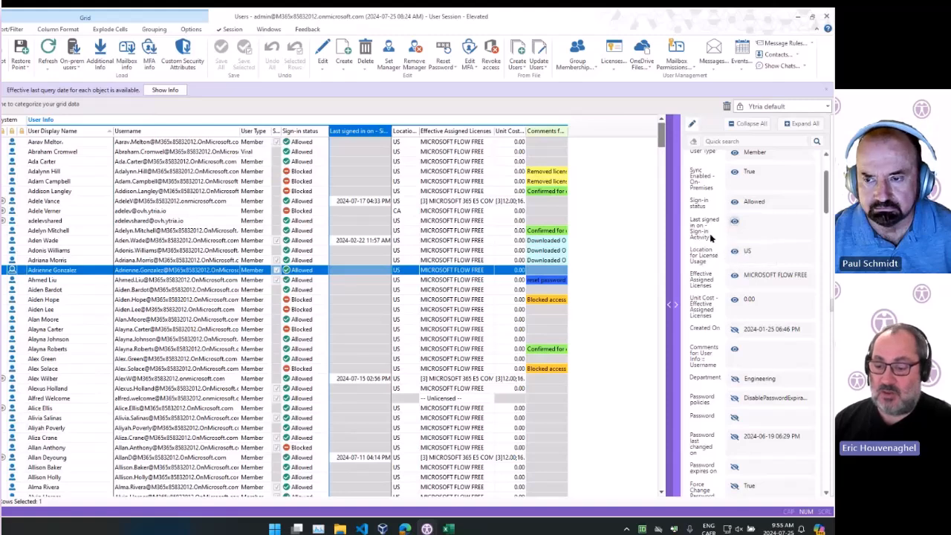
scroll(712, 238, "down", 3)
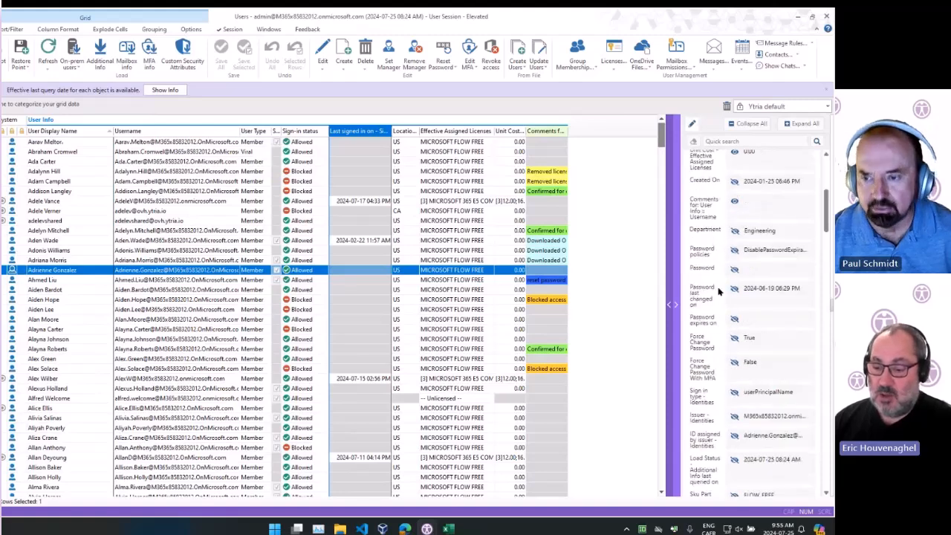
left_click(734, 232)
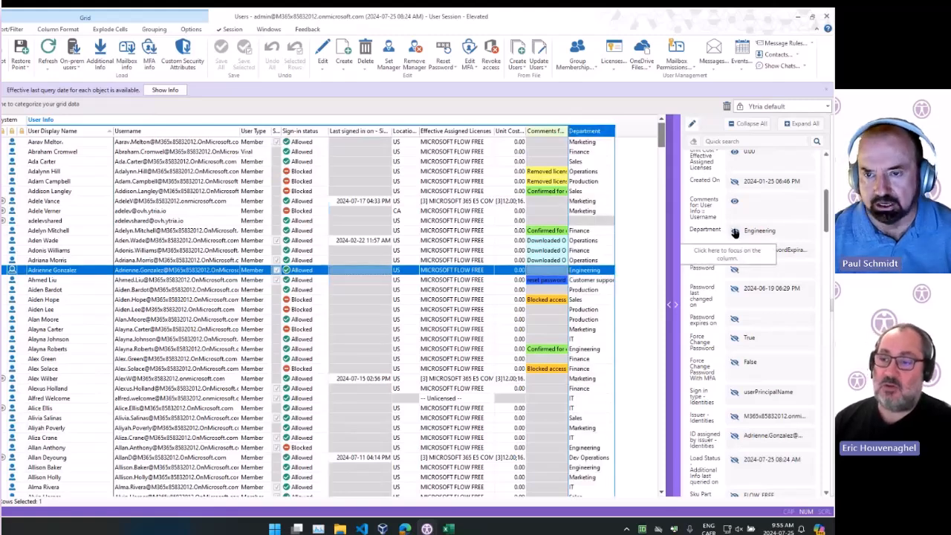
Search the side panel properties for "email", browse the matching fields, and clear the search
scroll(732, 223, "up", 3)
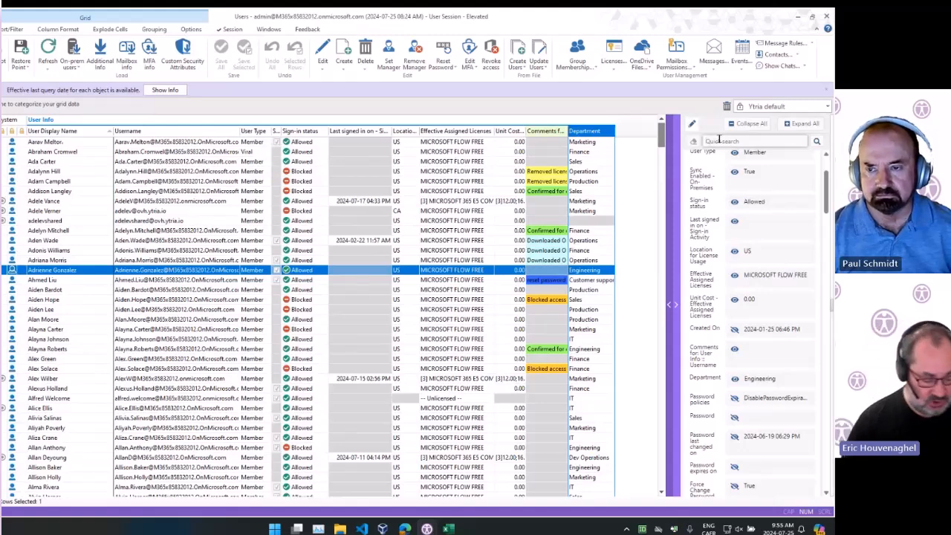
type("email")
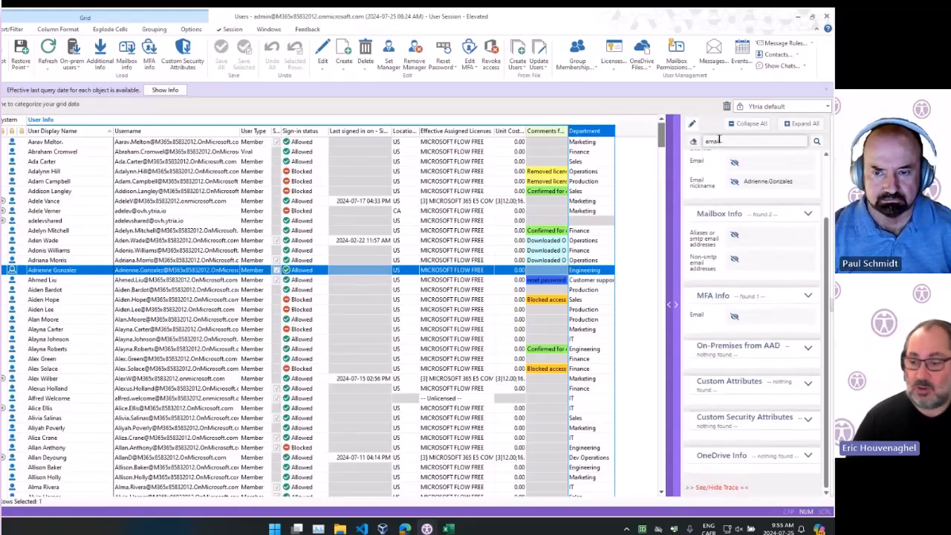
scroll(703, 239, "up", 2)
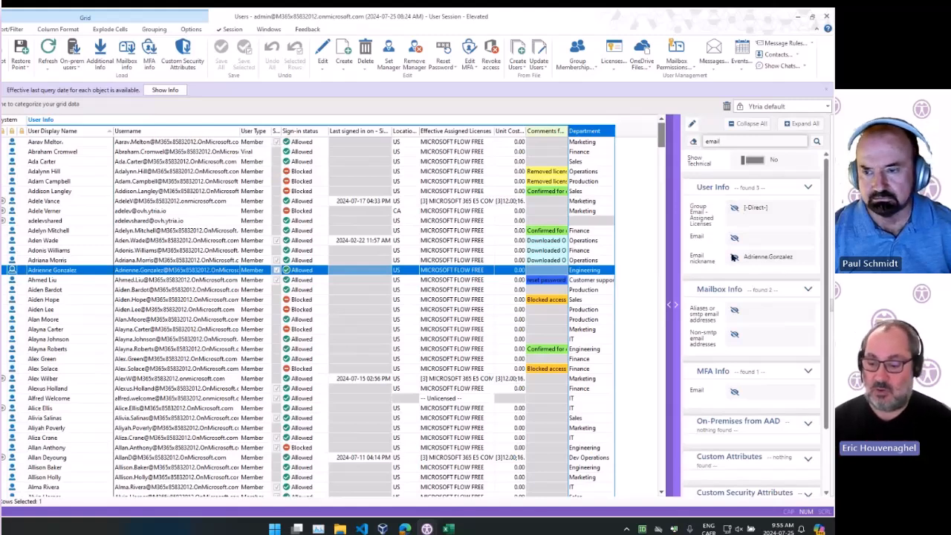
scroll(741, 209, "down", 2)
scroll(748, 305, "up", 2)
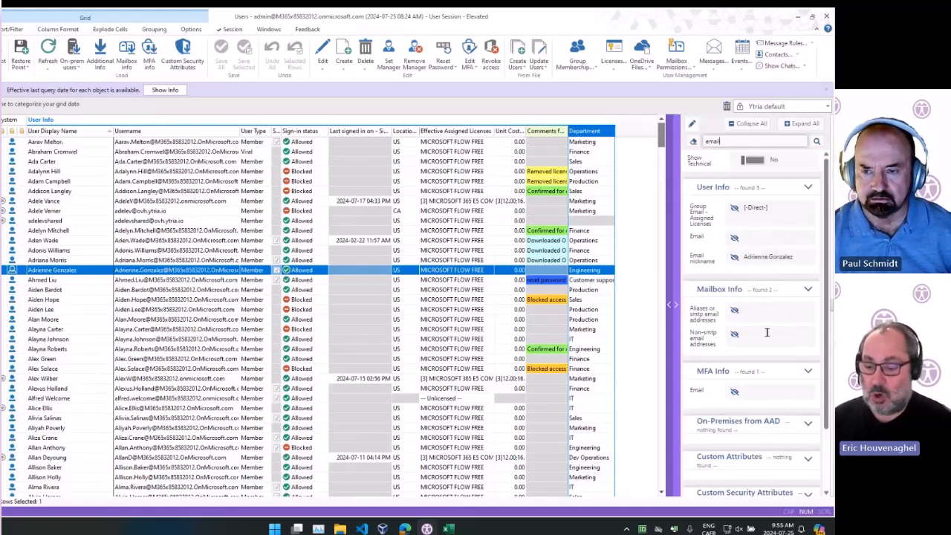
scroll(768, 330, "down", 2)
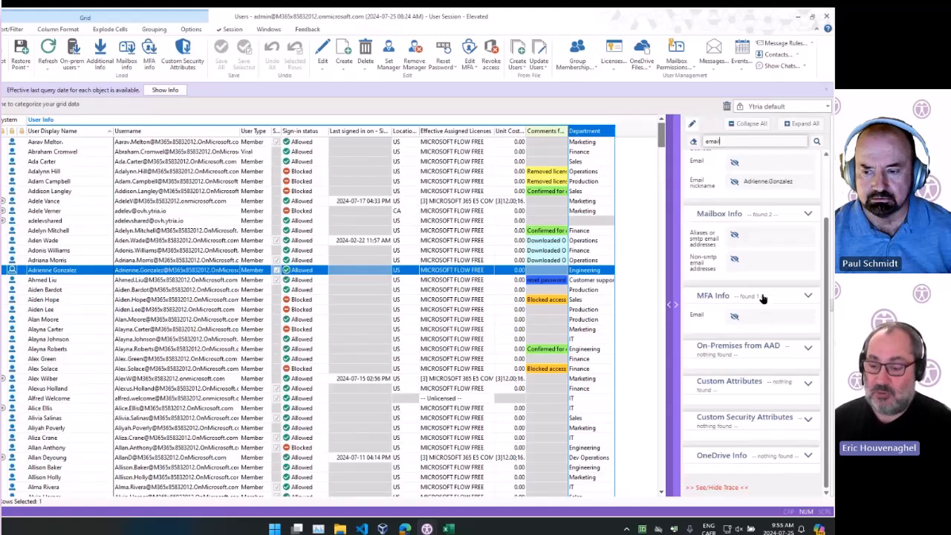
scroll(766, 283, "up", 2)
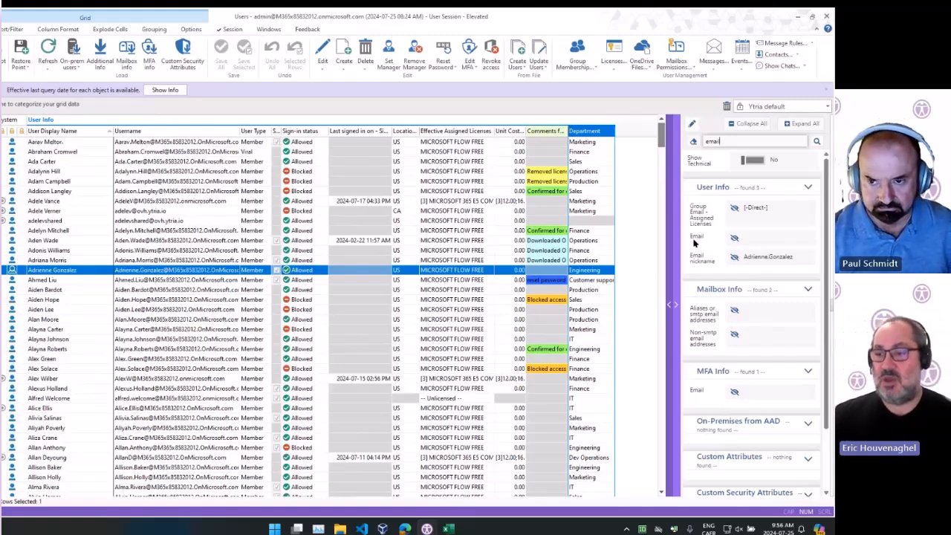
double_click(735, 142)
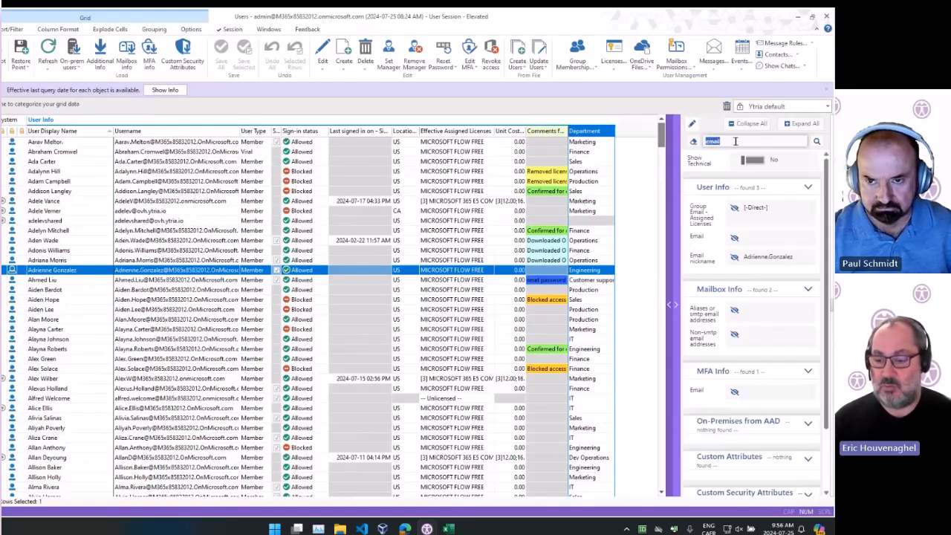
left_click(695, 142)
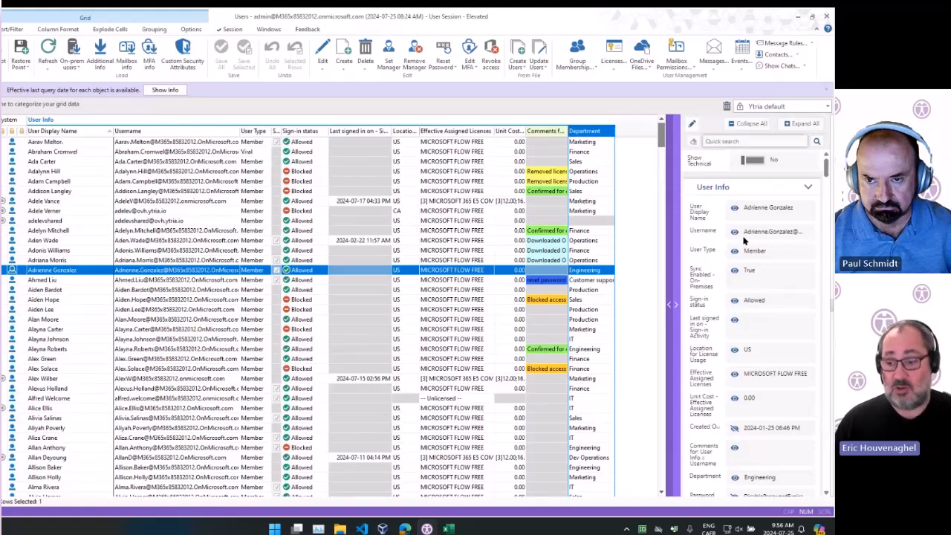
Open the context menu on a selected user row and explore its Grid Tools & Options submenu
scroll(746, 239, "down", 10)
scroll(743, 237, "up", 3)
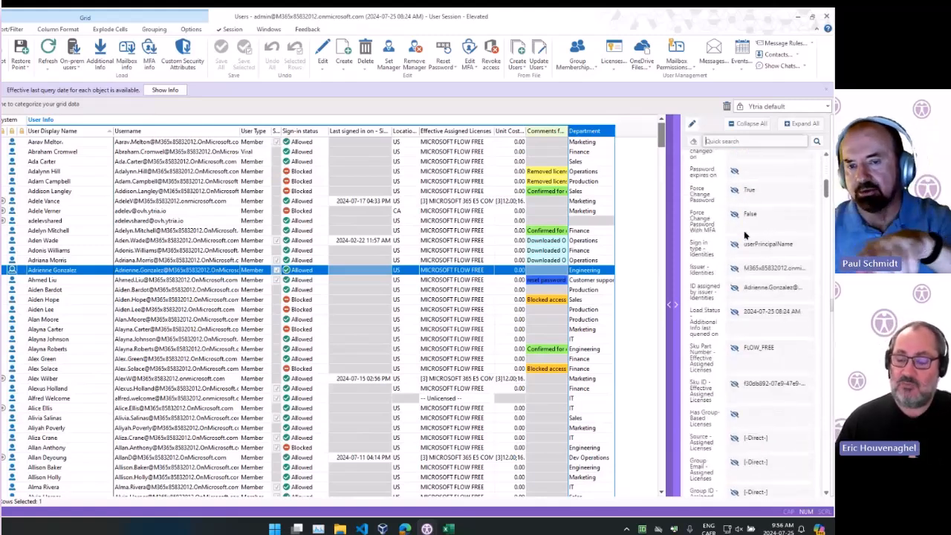
scroll(745, 235, "down", 5)
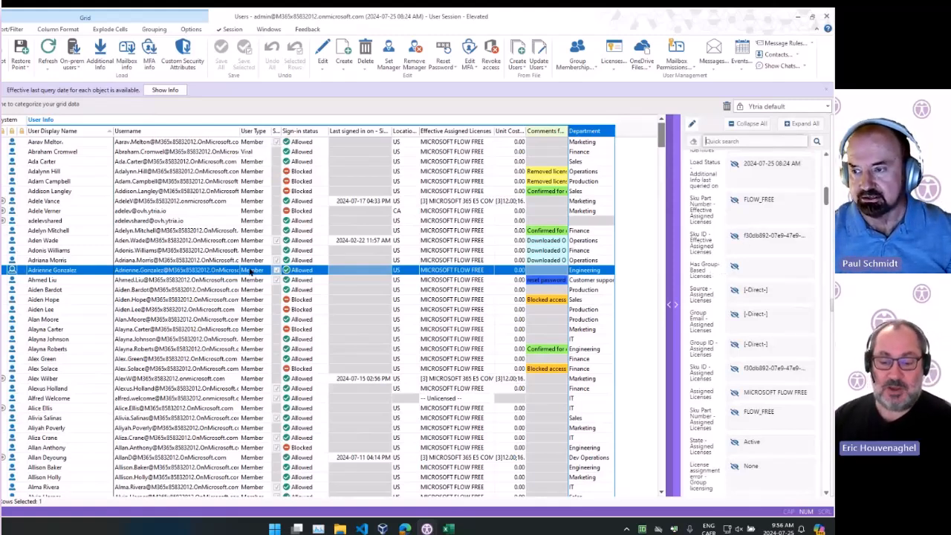
left_click(252, 271)
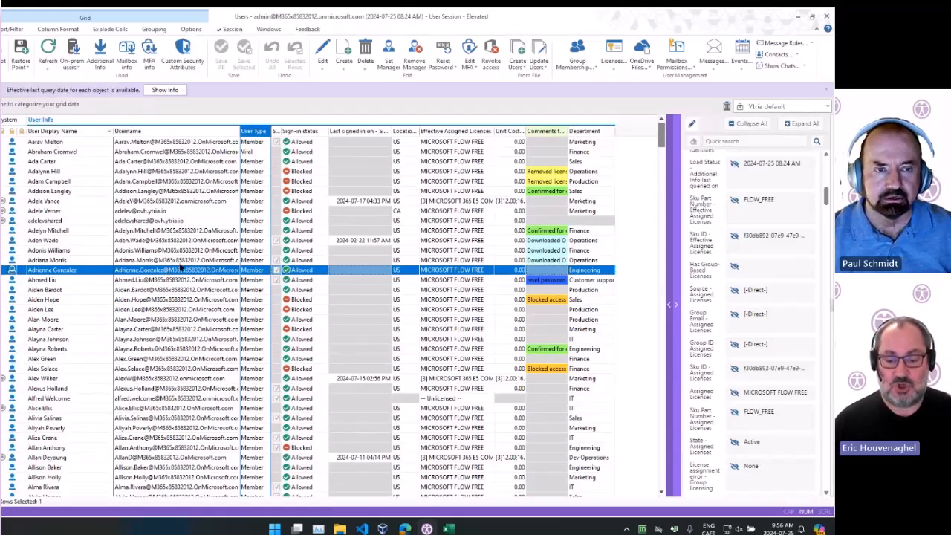
right_click(180, 270)
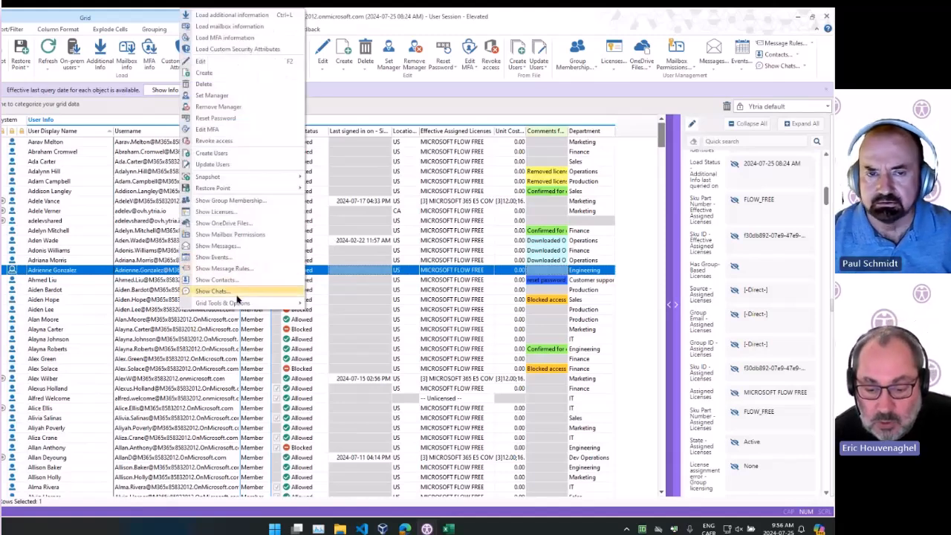
mouse_move(237, 303)
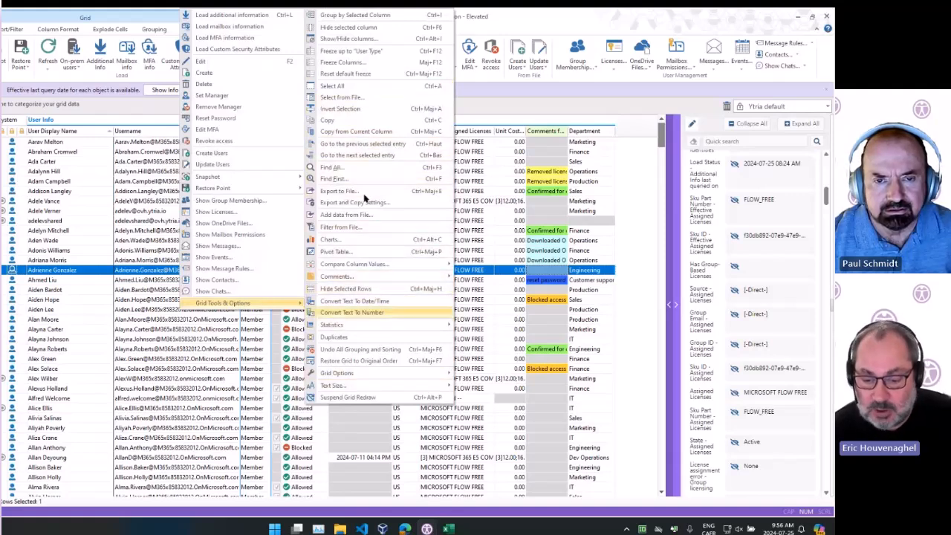
key("Escape")
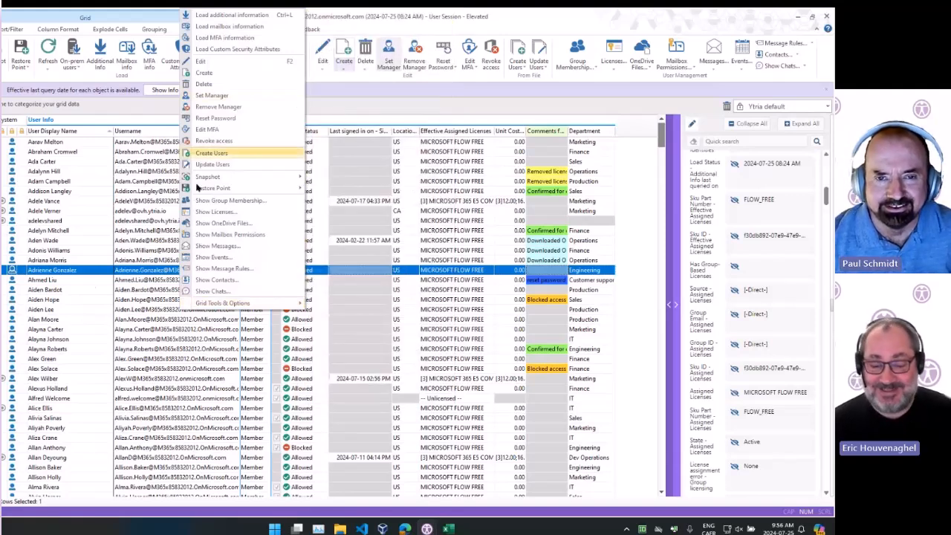
key("Escape")
Open the row context menu for different user rows, browse Grid Tools & Options, and select another user
left_click(80, 250)
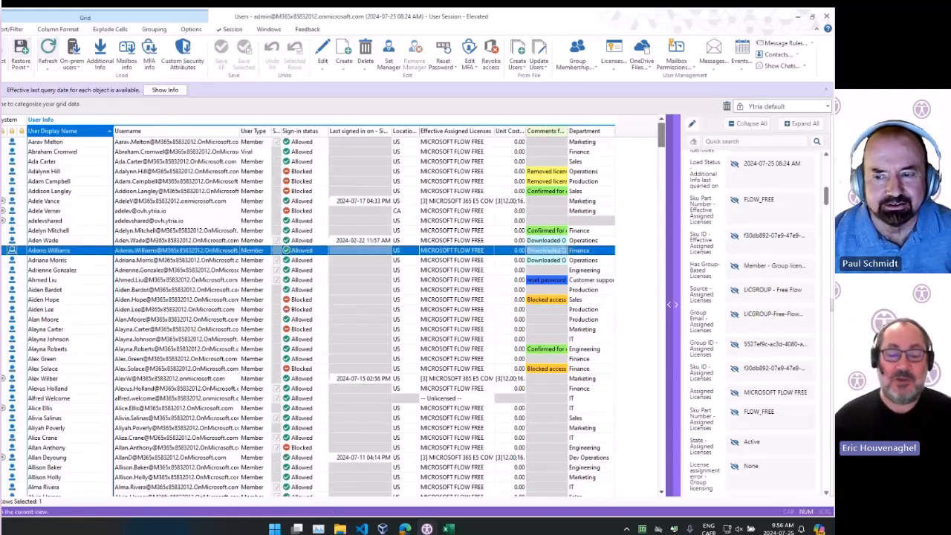
right_click(135, 249)
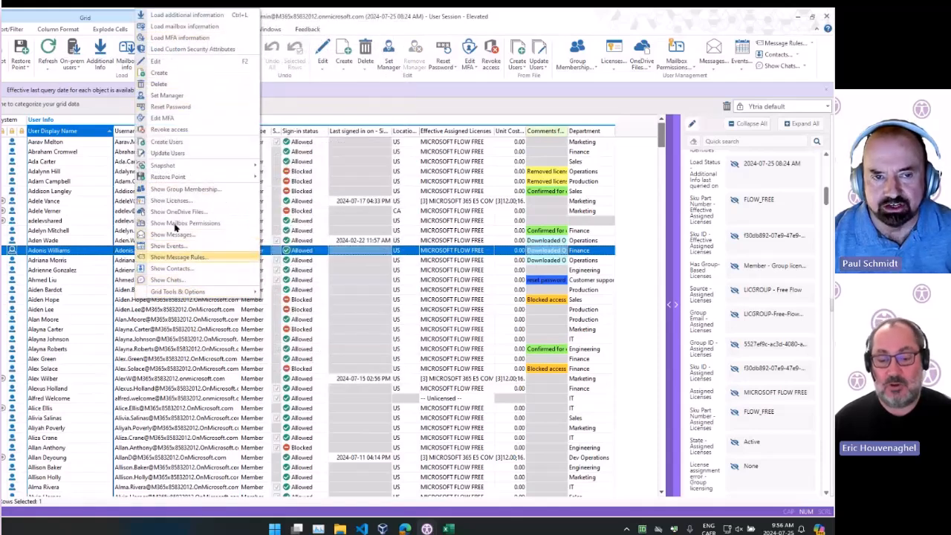
mouse_move(183, 171)
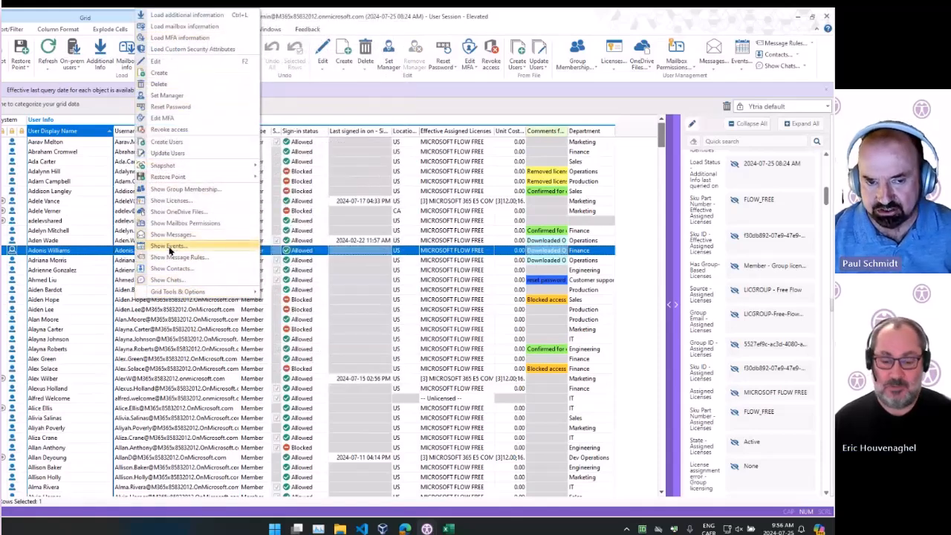
left_click(85, 339)
left_click(80, 378)
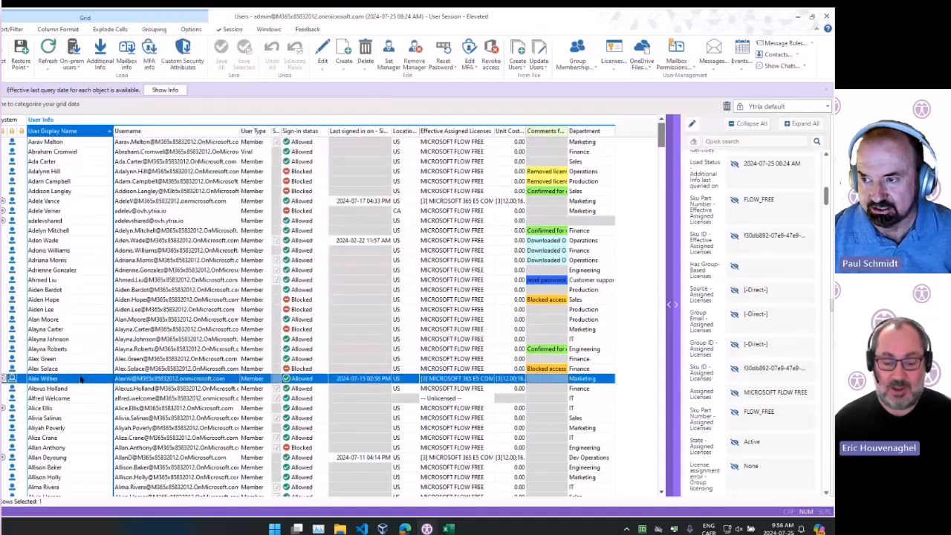
right_click(81, 379)
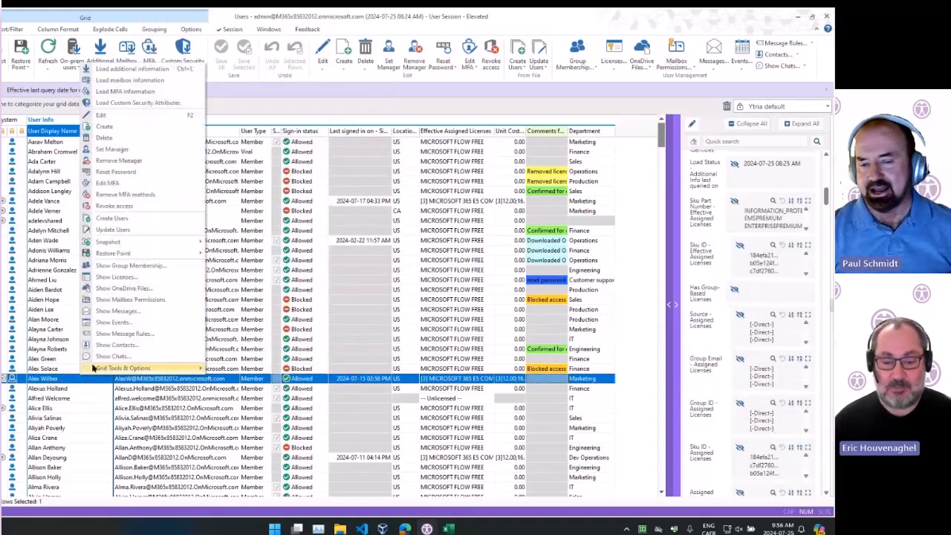
mouse_move(121, 369)
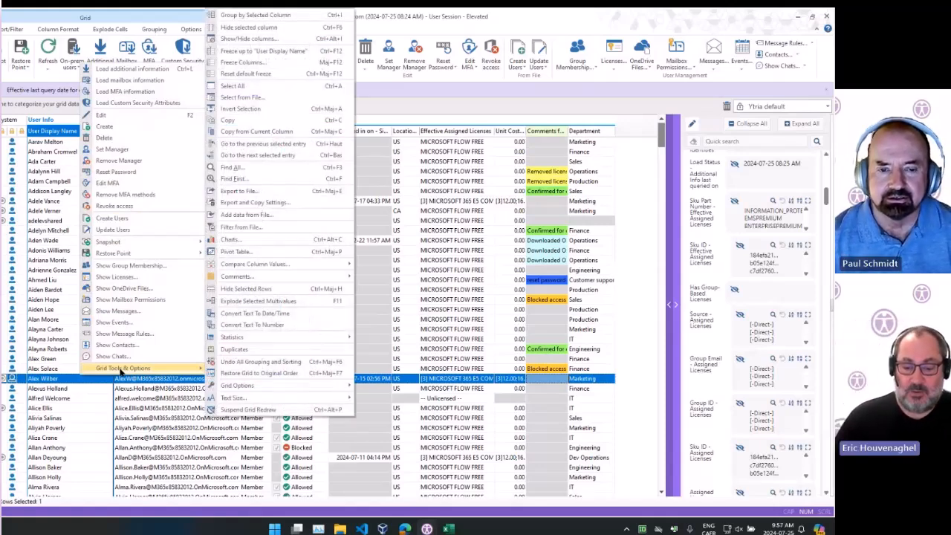
left_click(22, 250)
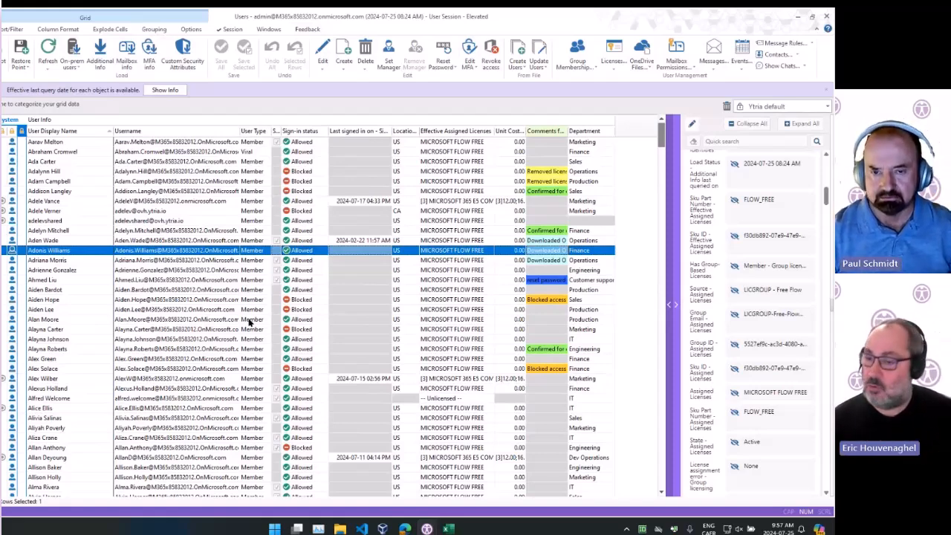
left_click(95, 213)
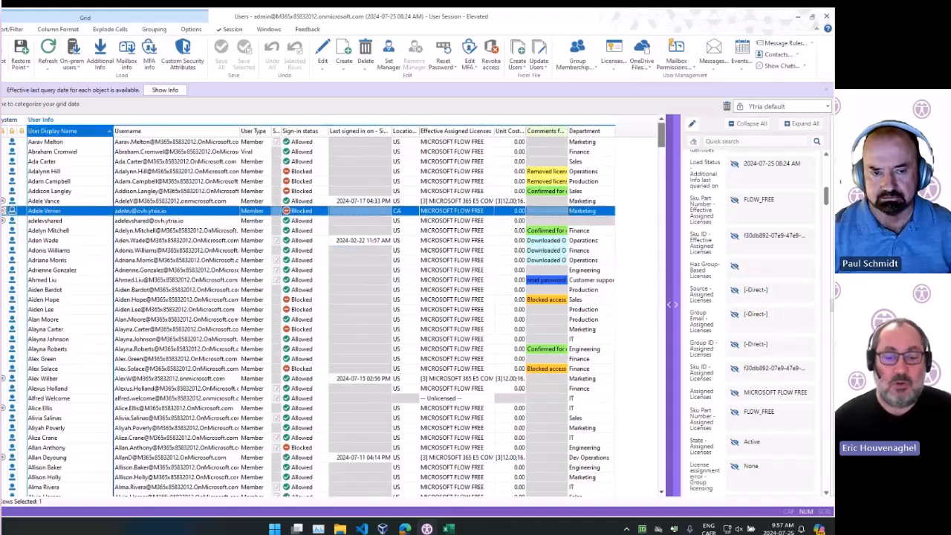
Open the column map, filter it by "passw", select the password-related columns and show them in the grid
left_click(2, 108)
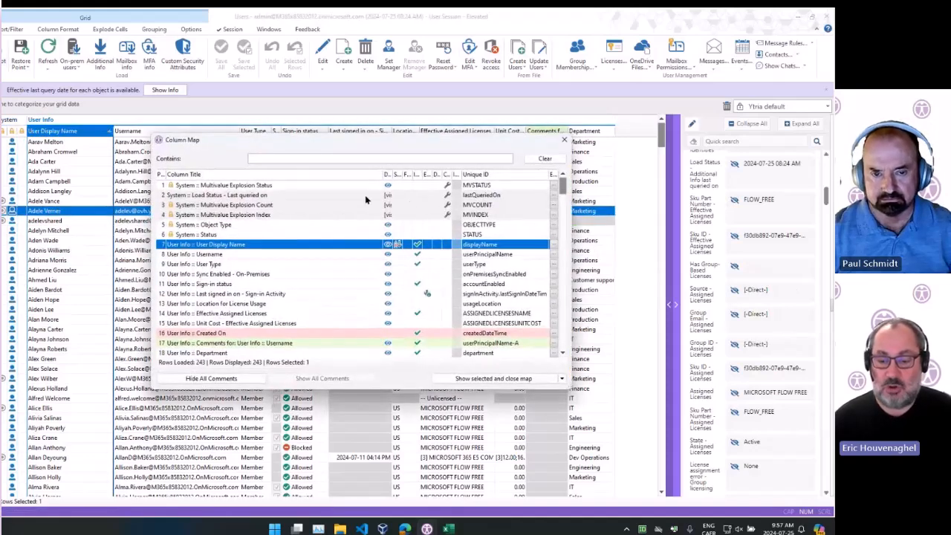
scroll(377, 291, "down", 8)
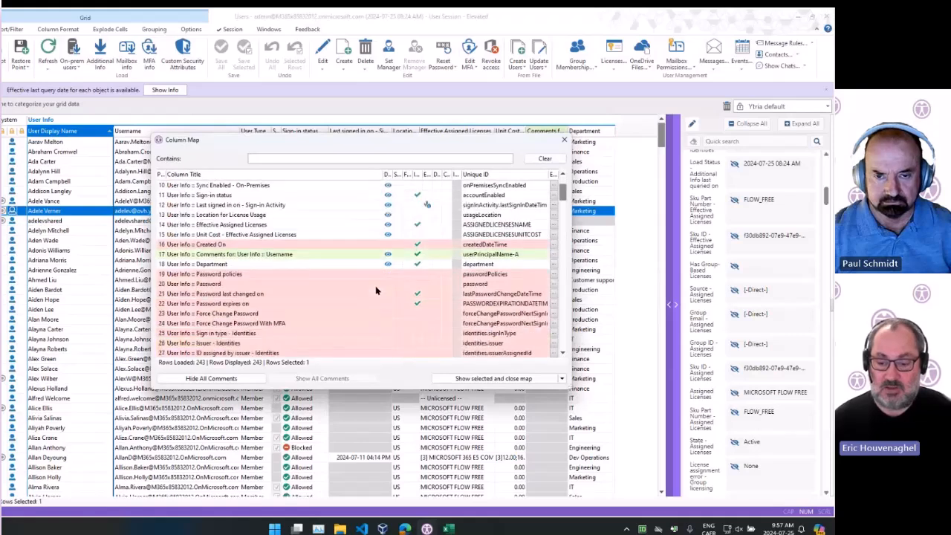
scroll(349, 289, "up", 10)
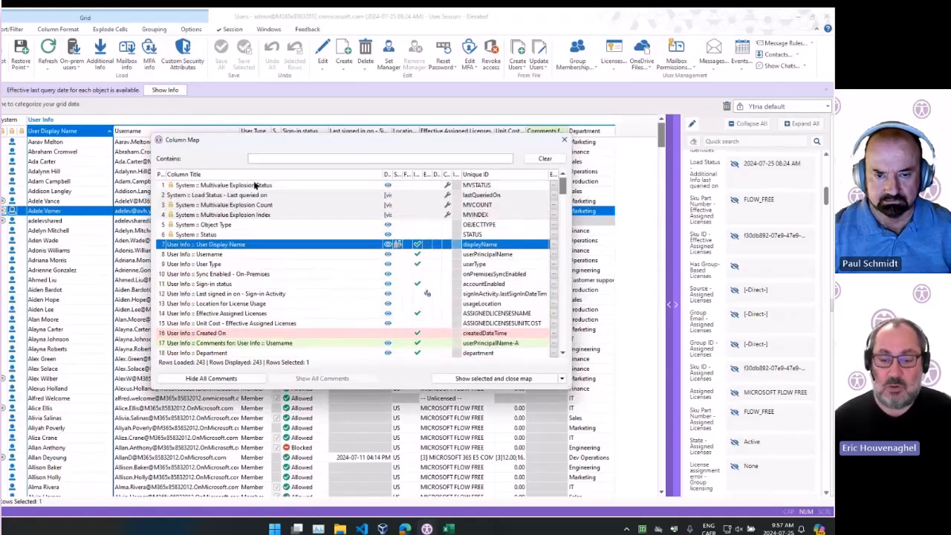
scroll(262, 243, "down", 8)
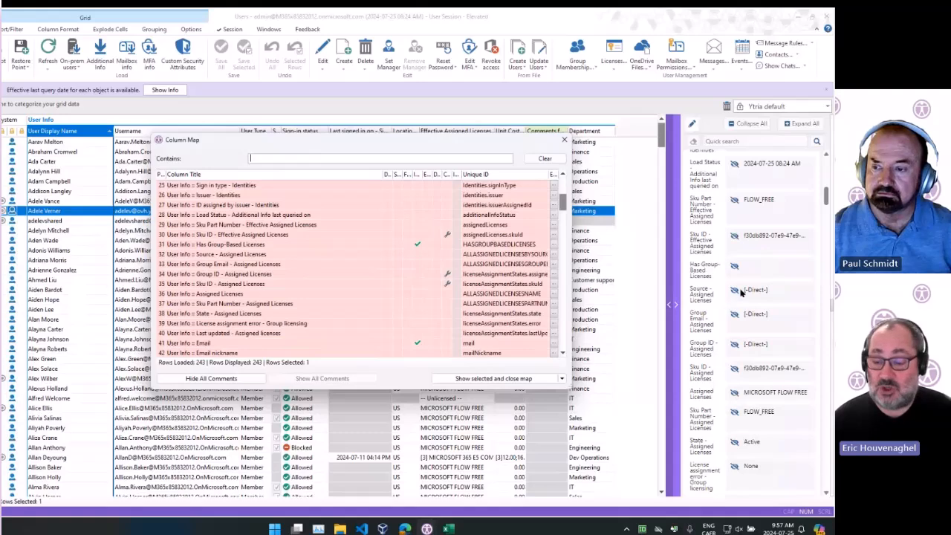
scroll(277, 249, "up", 5)
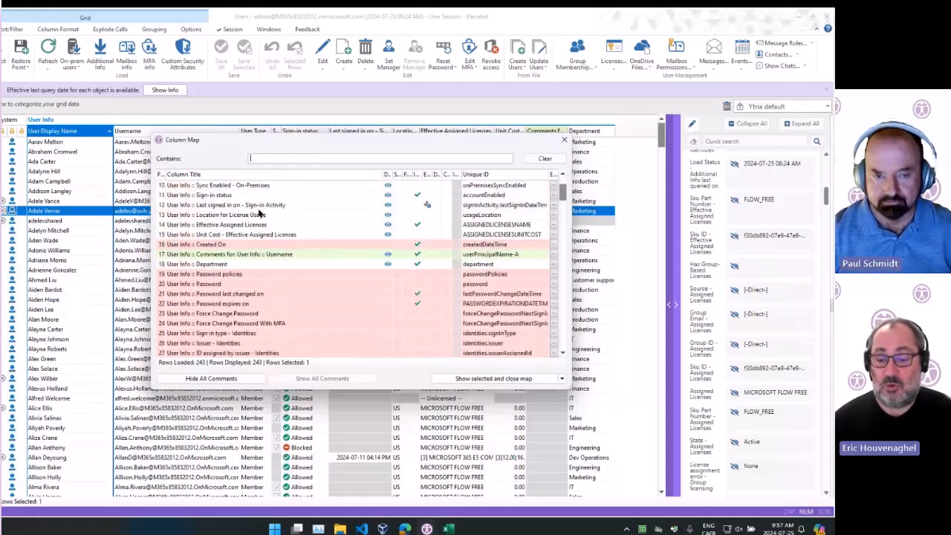
scroll(260, 213, "down", 4)
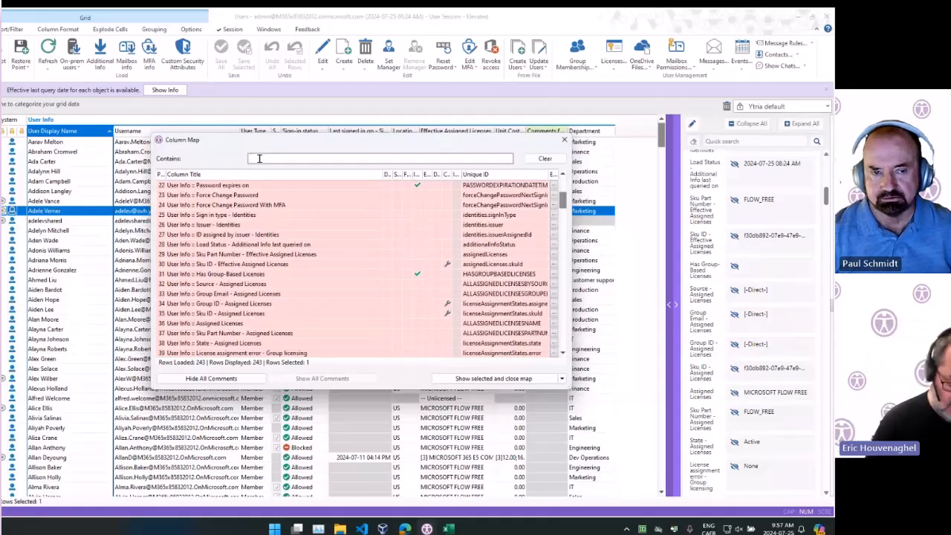
type("passw")
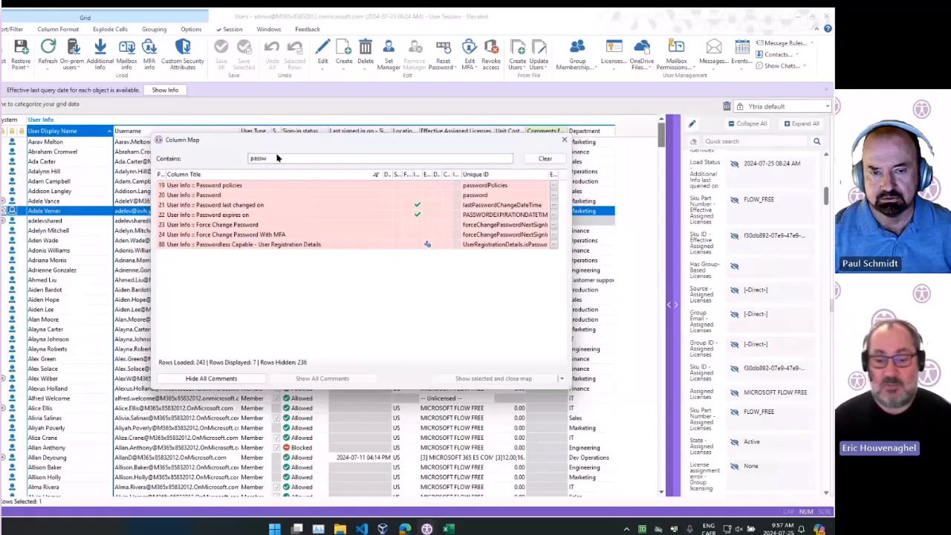
left_click(258, 186)
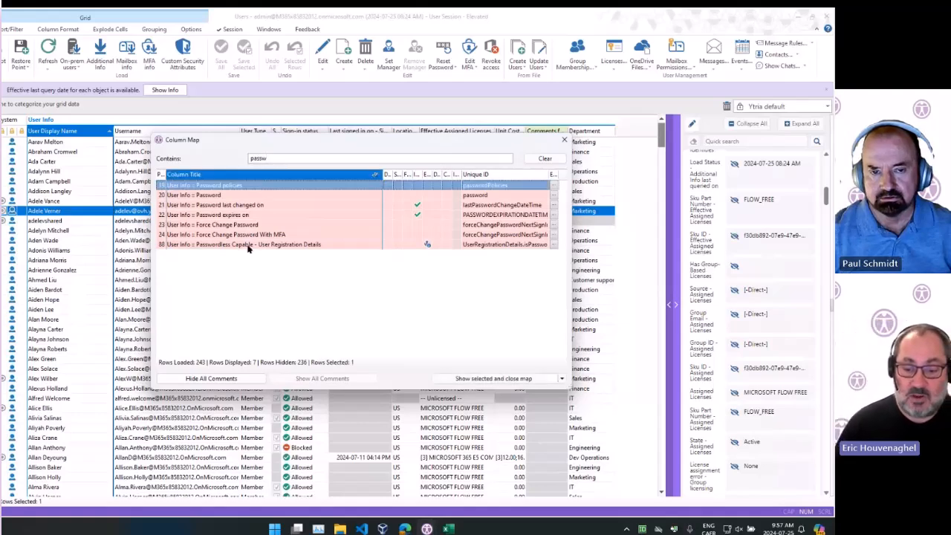
left_click(259, 205, "ctrl")
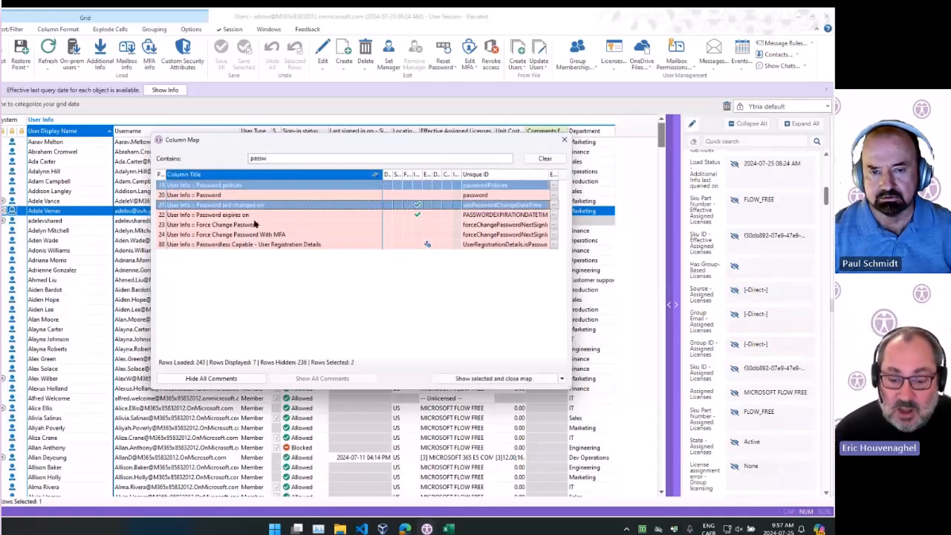
left_click(253, 215, "ctrl")
left_click(262, 226, "ctrl")
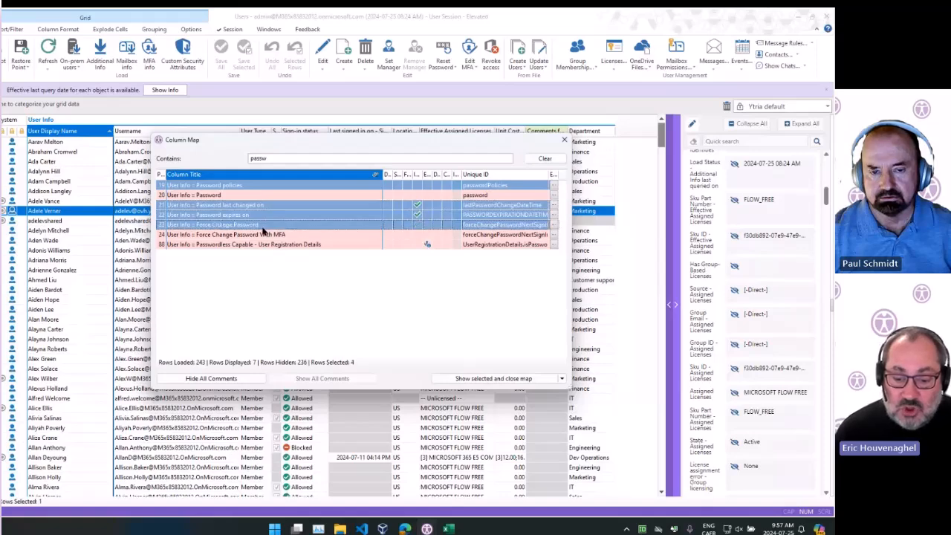
left_click(255, 234, "ctrl")
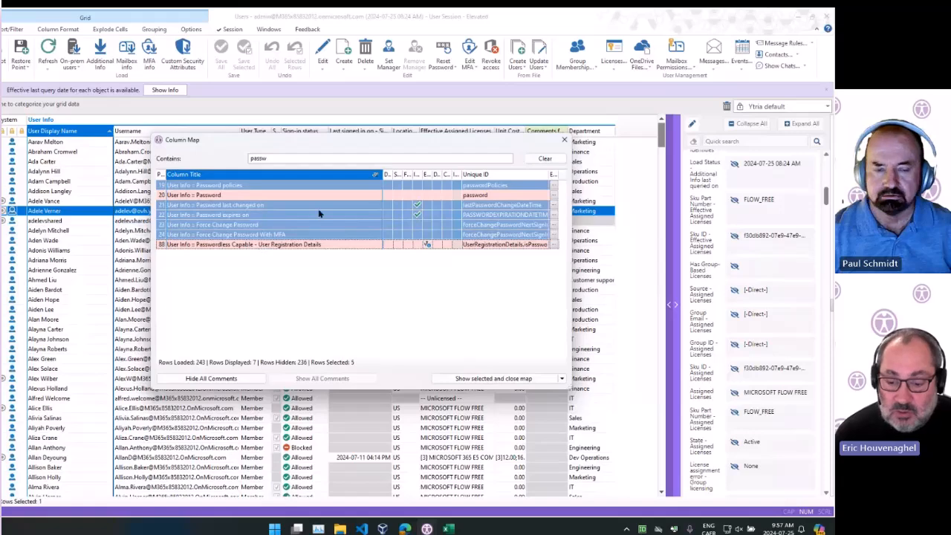
left_click(479, 379)
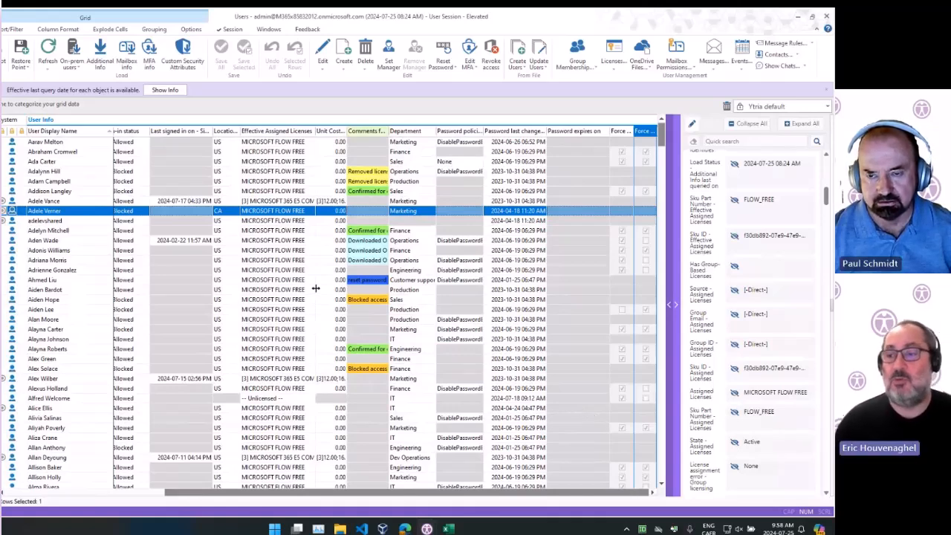
Select Adele Vance's row and remove the Department column from the grid by pulling its header out
scroll(315, 287, "down", 2)
scroll(314, 287, "up", 2)
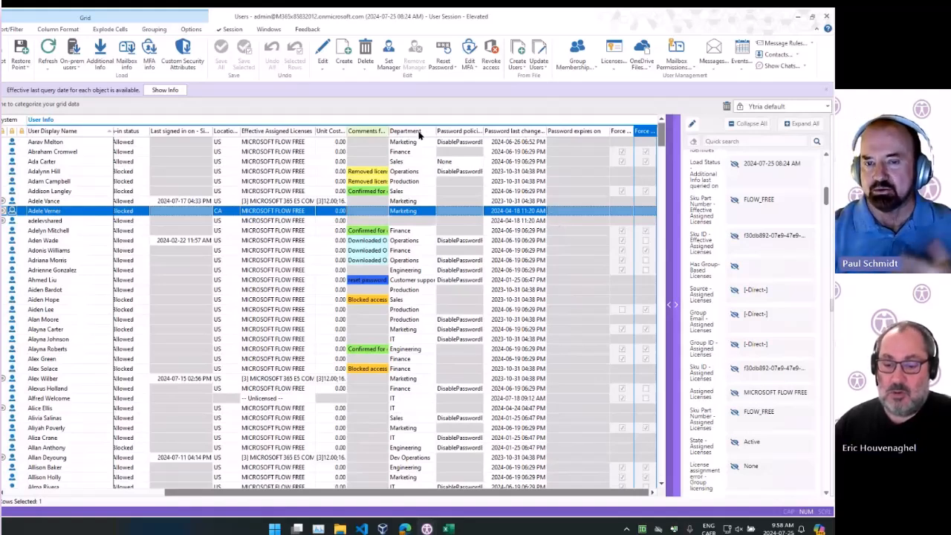
left_click(473, 201)
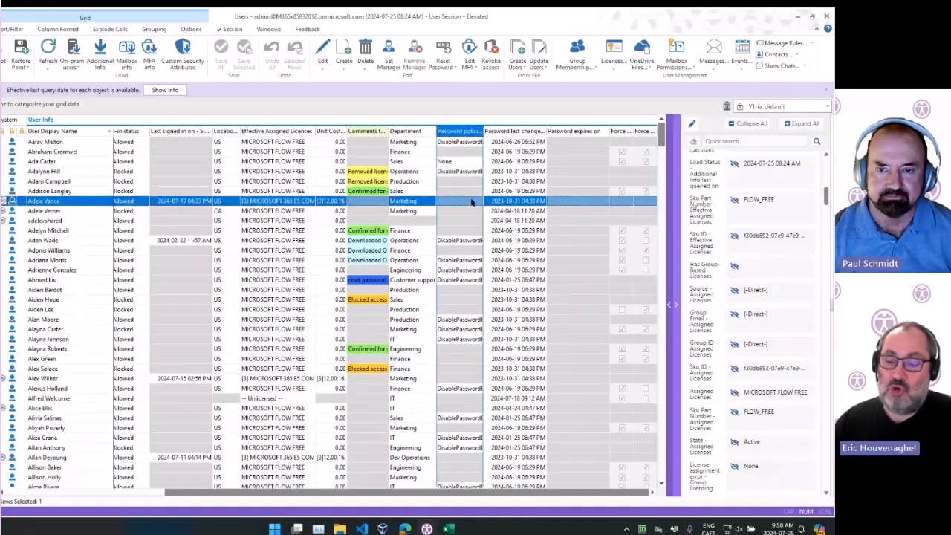
left_click_drag(406, 132, 724, 108)
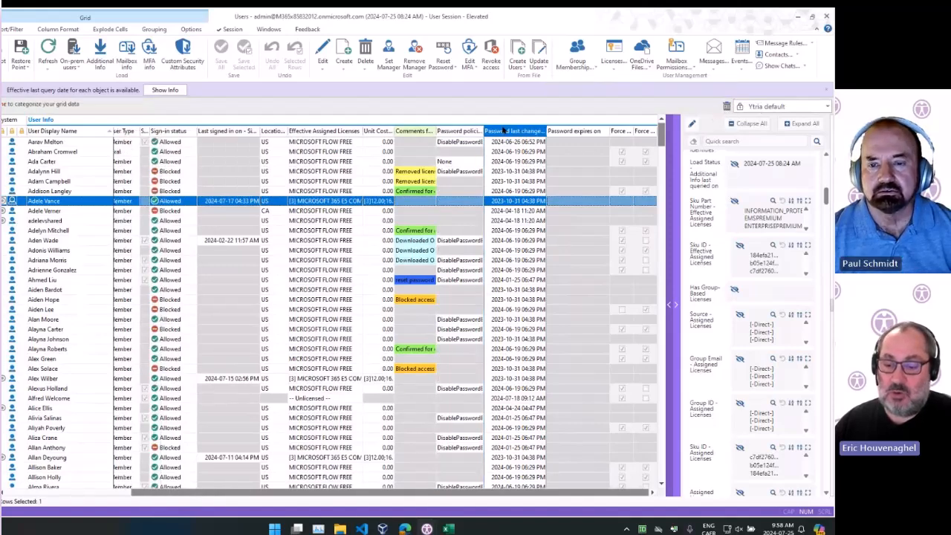
Open the column map from the Password last changed column header and browse its close options and column list
right_click(503, 131)
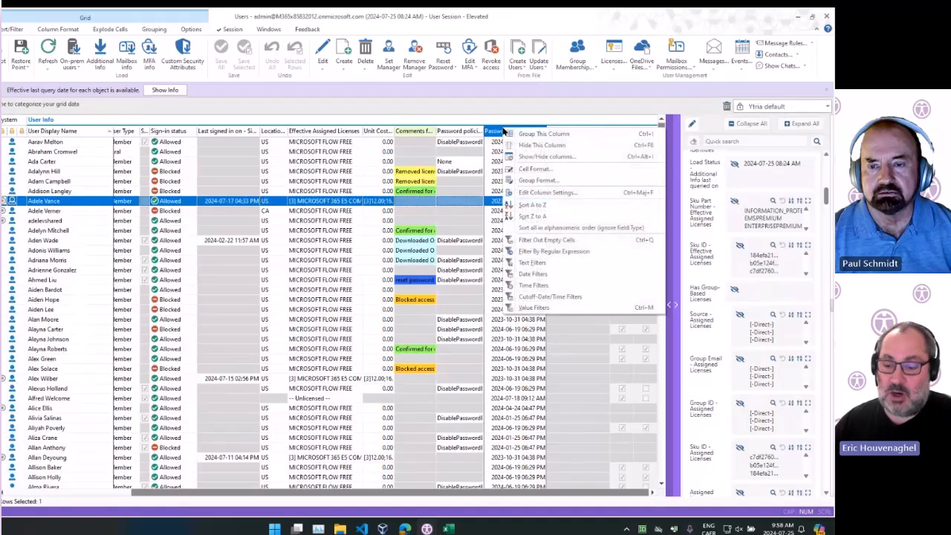
left_click(537, 155)
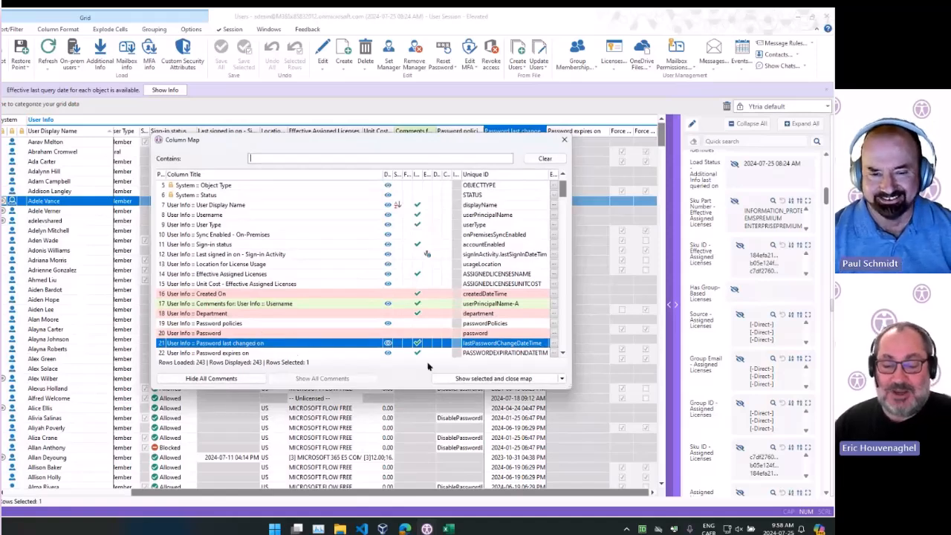
left_click(563, 378)
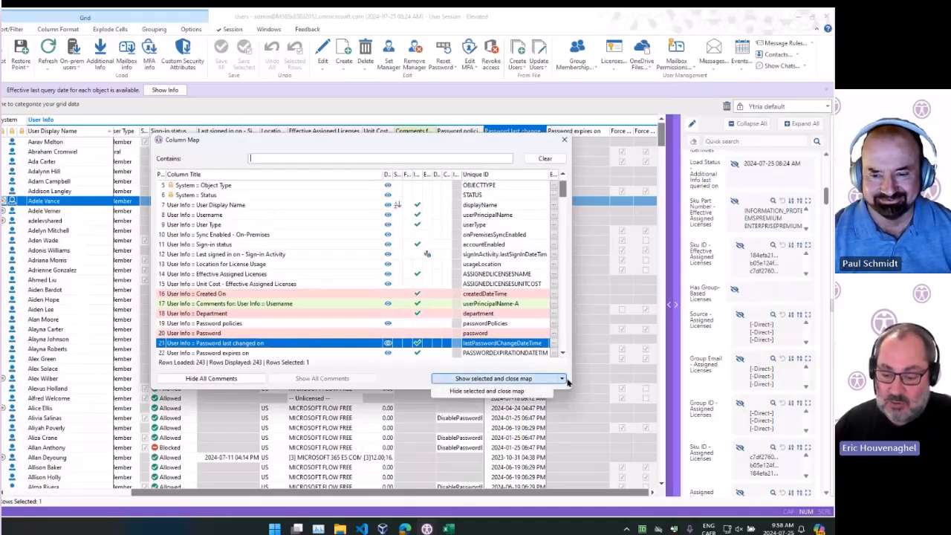
left_click(317, 334)
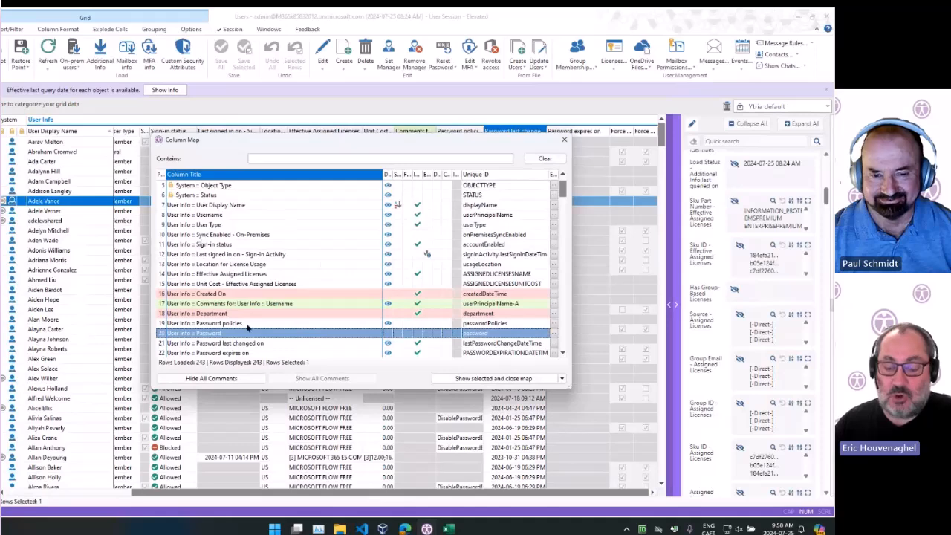
scroll(197, 288, "down", 2)
scroll(198, 288, "down", 1)
Filter the column map by "password" and hide the password last changed, expires on and force change columns
left_click(260, 158)
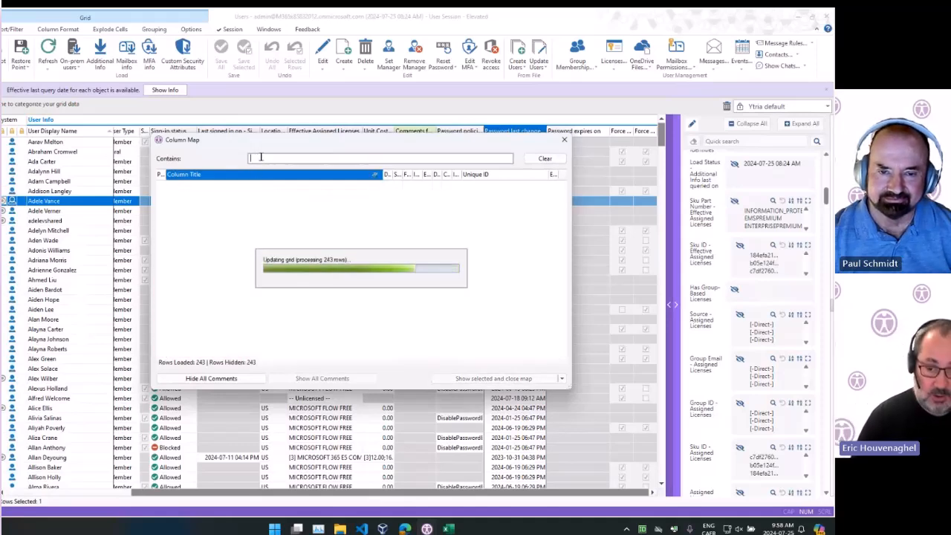
type("password")
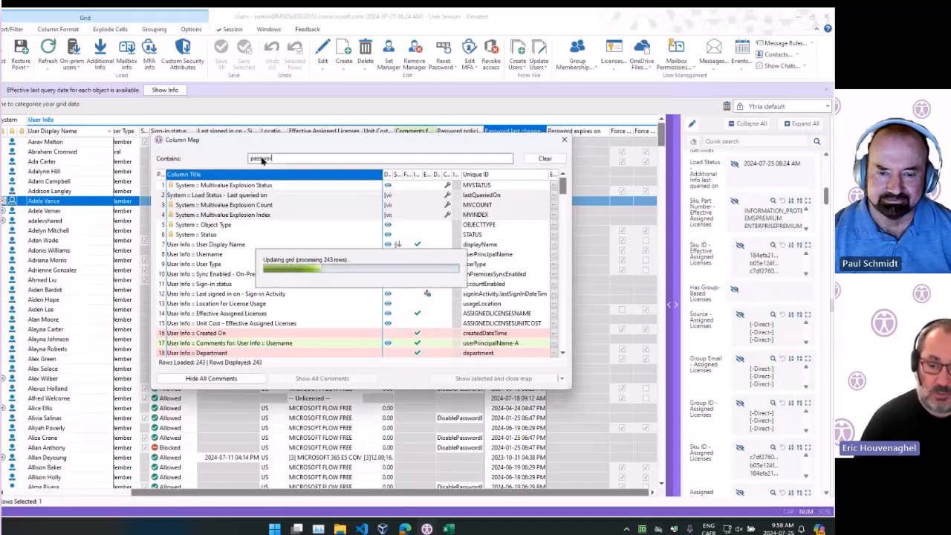
left_click_drag(269, 210, 345, 231)
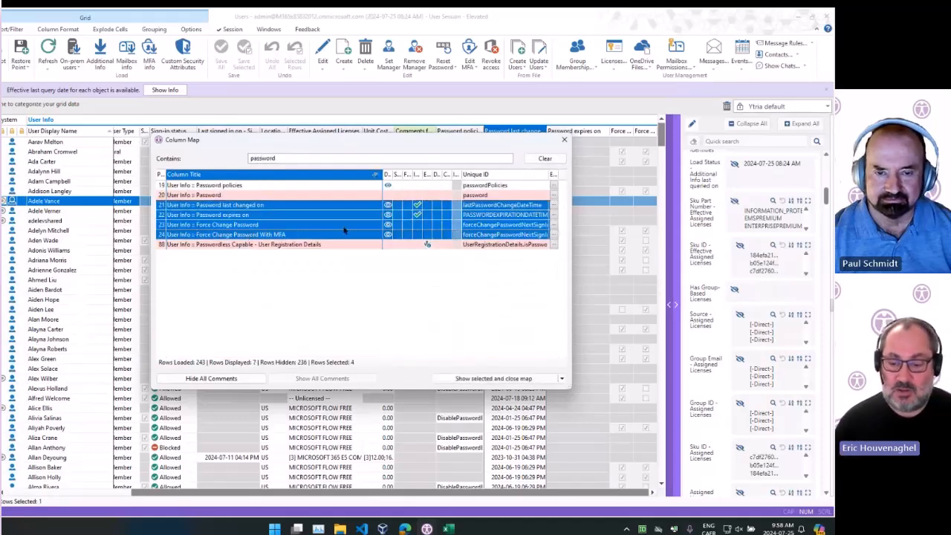
right_click(286, 216)
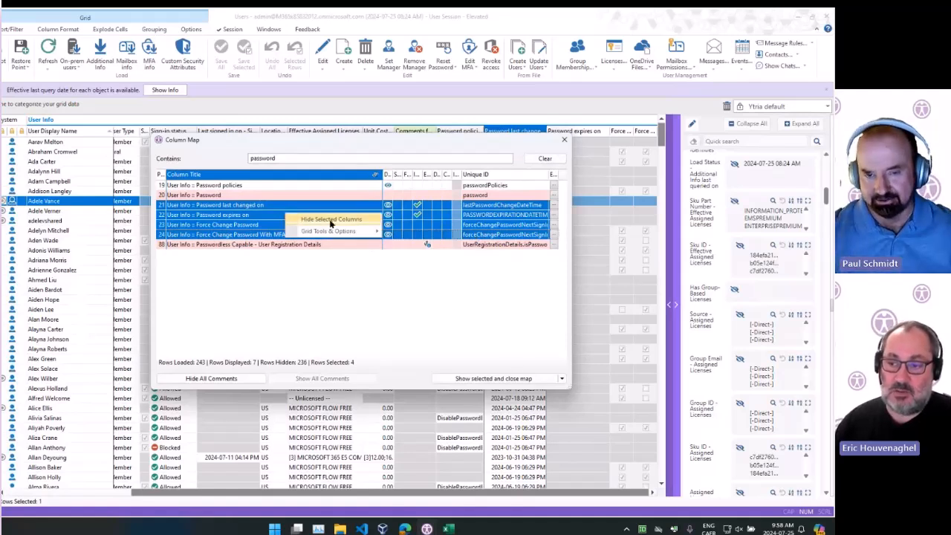
left_click(428, 310)
left_click(562, 378)
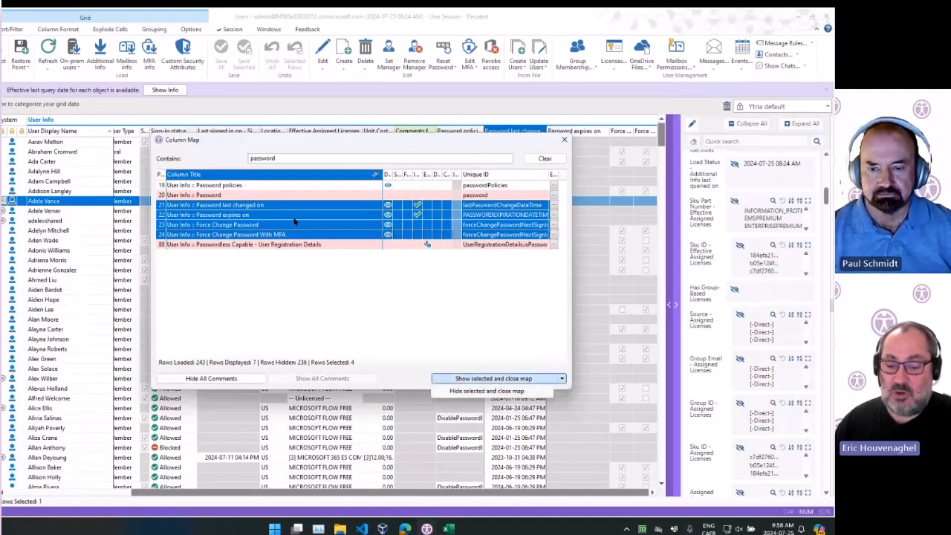
right_click(360, 218)
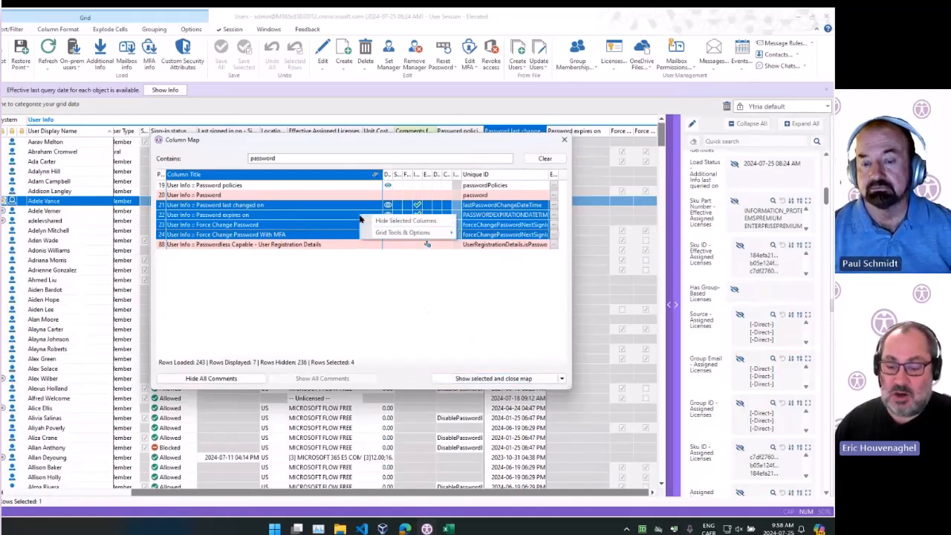
left_click(399, 220)
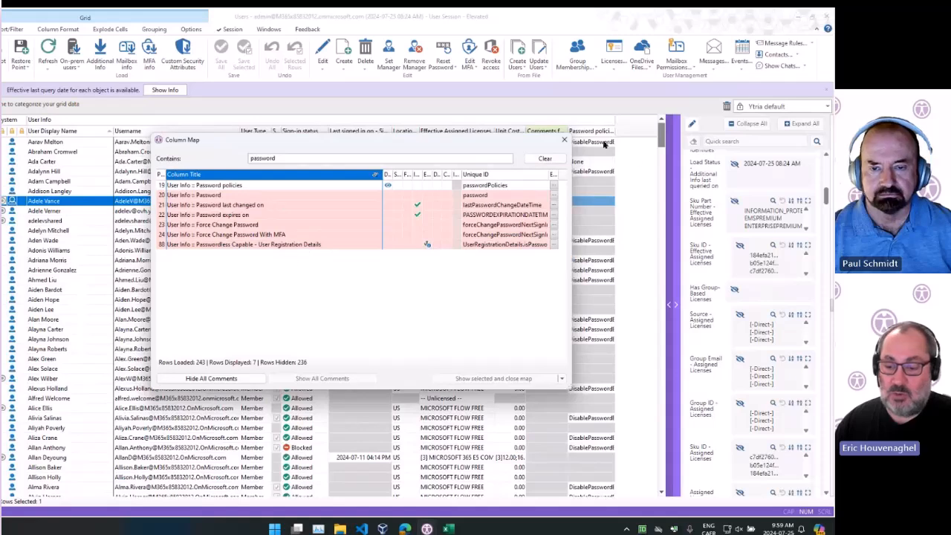
Show the Password expires on column from the column map, then hide the selection and close the map
left_click(283, 186)
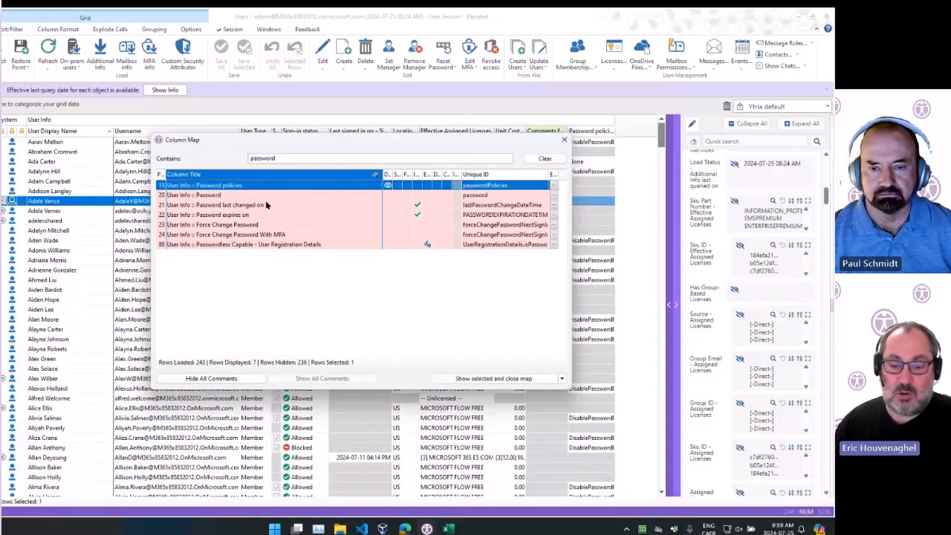
left_click(253, 215)
right_click(253, 216)
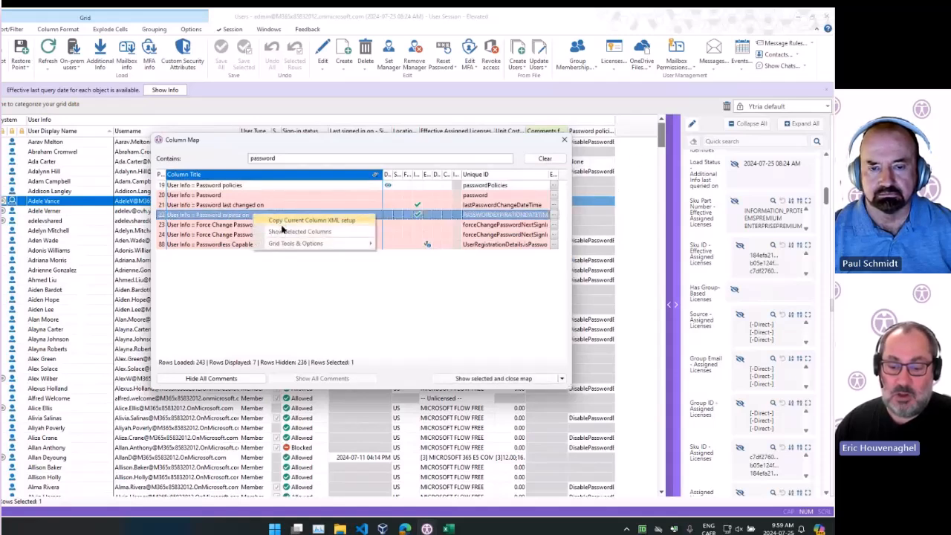
left_click(302, 231)
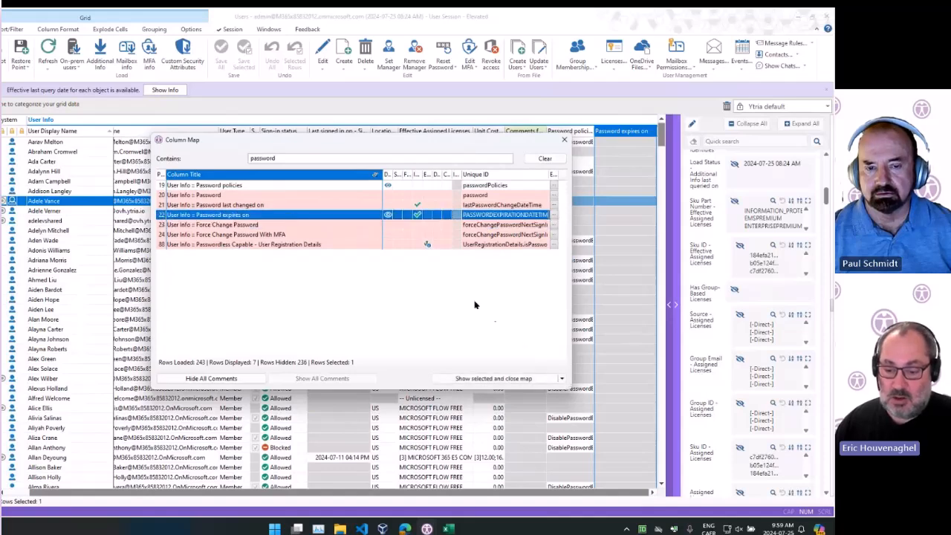
left_click(562, 379)
left_click(495, 393)
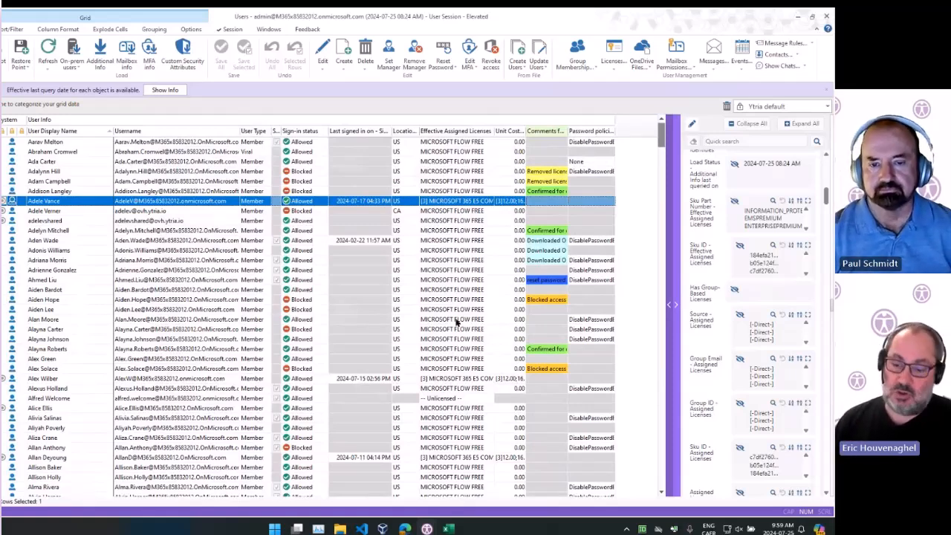
Select Aiden Hope's row, then Adele Vance's username cell in the grid
left_click(411, 300)
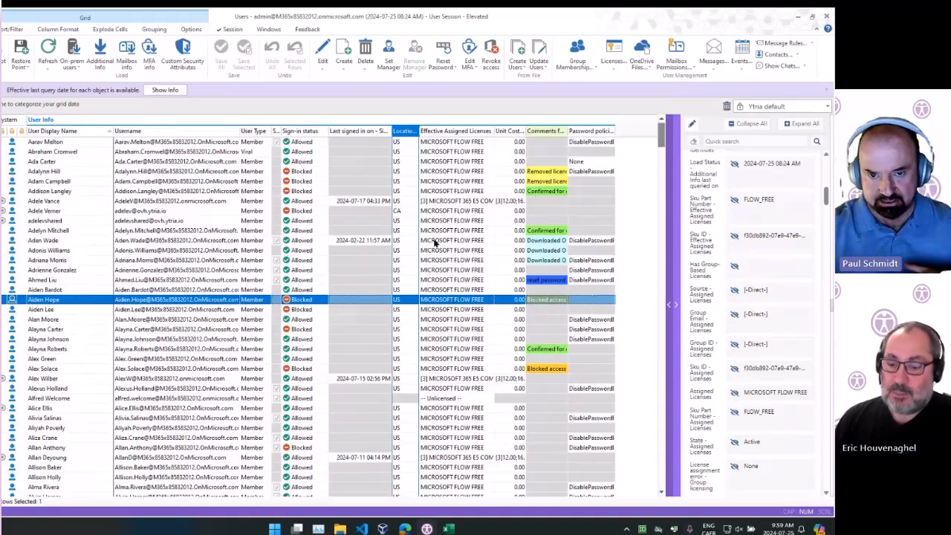
scroll(436, 243, "down", 6)
scroll(437, 243, "up", 3)
scroll(436, 243, "up", 2)
left_click(172, 205)
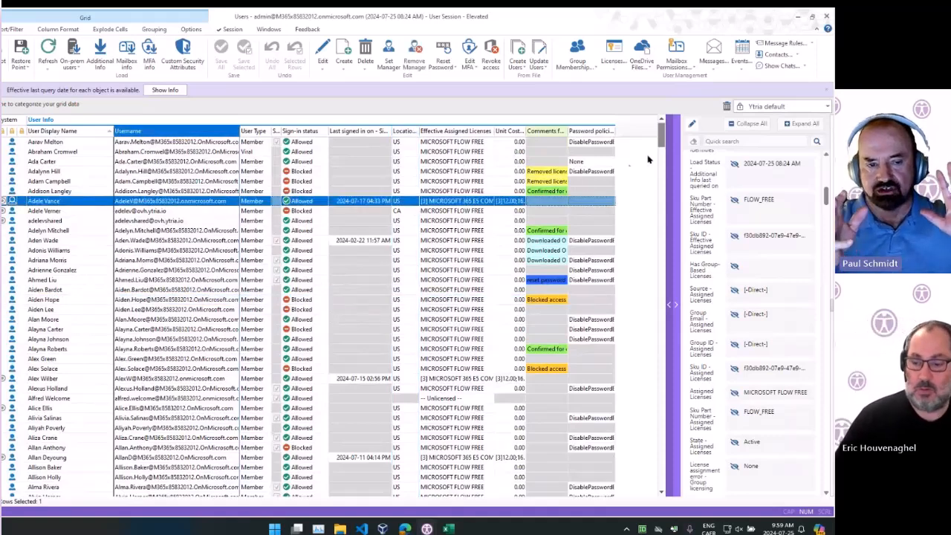
left_click(674, 153)
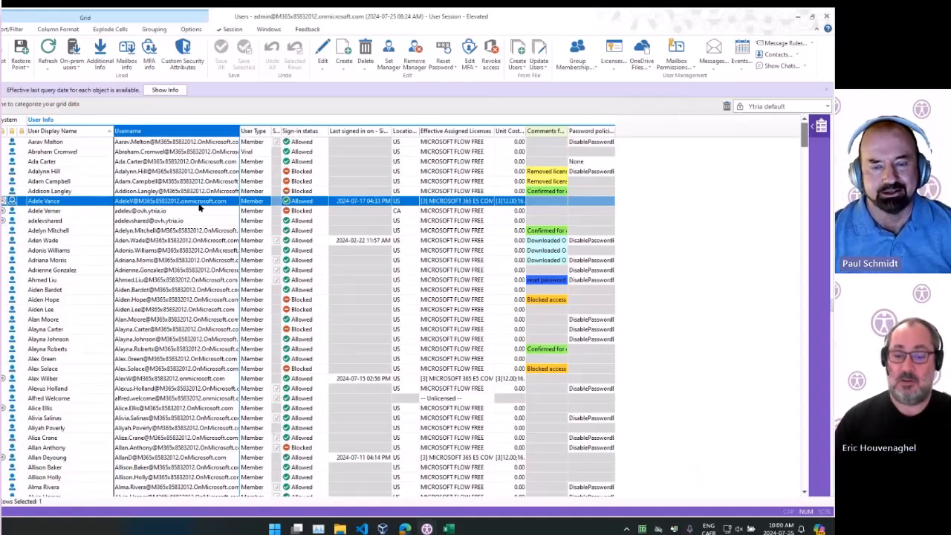
left_click(217, 232)
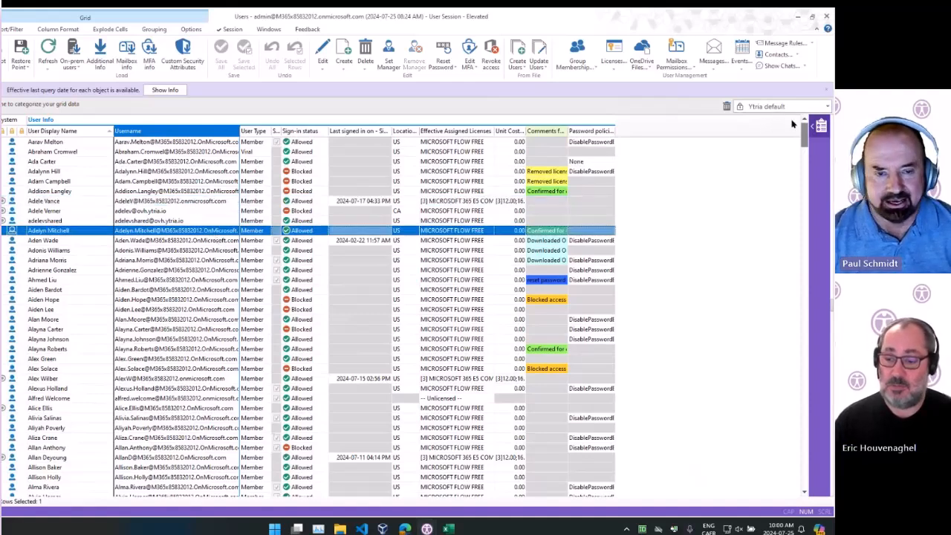
left_click(821, 125)
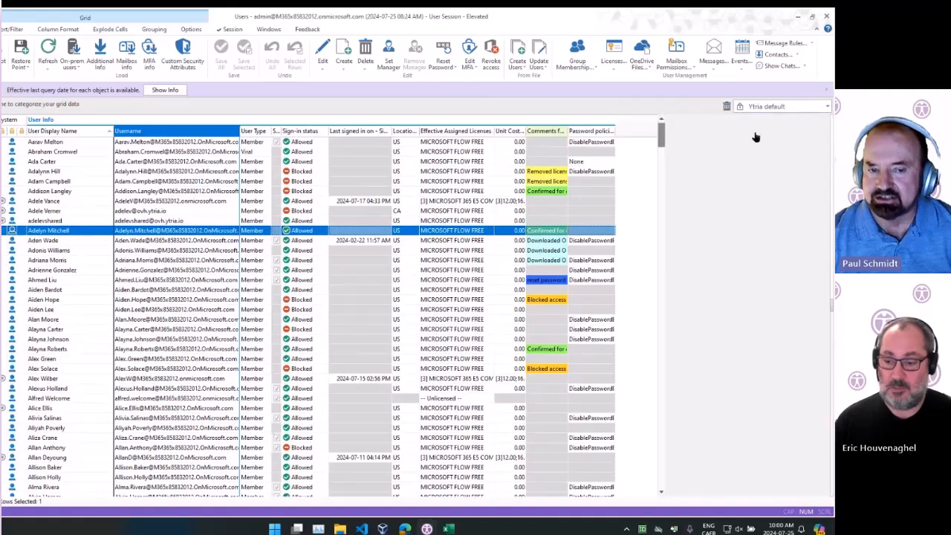
Search the side panel for "depart" and show the Department column in the grid
left_click(711, 140)
type("depart")
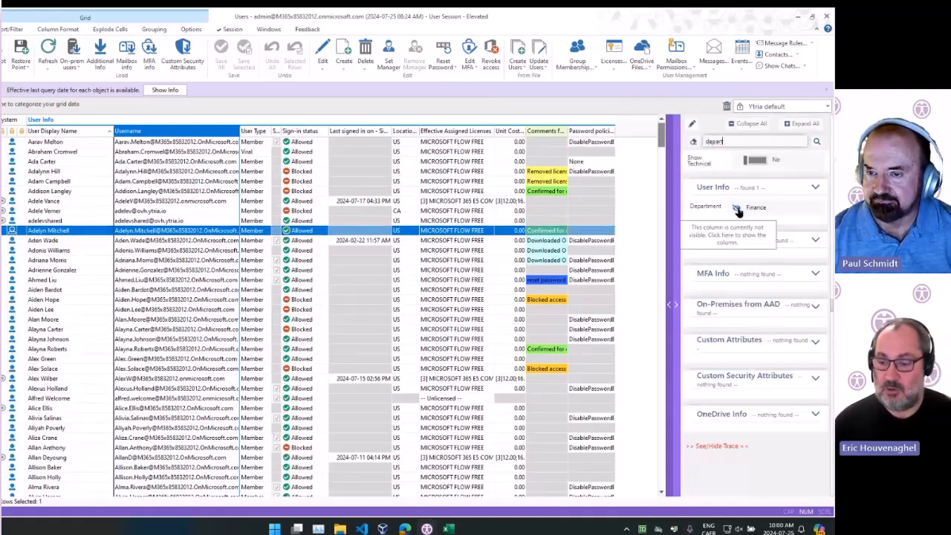
left_click(736, 208)
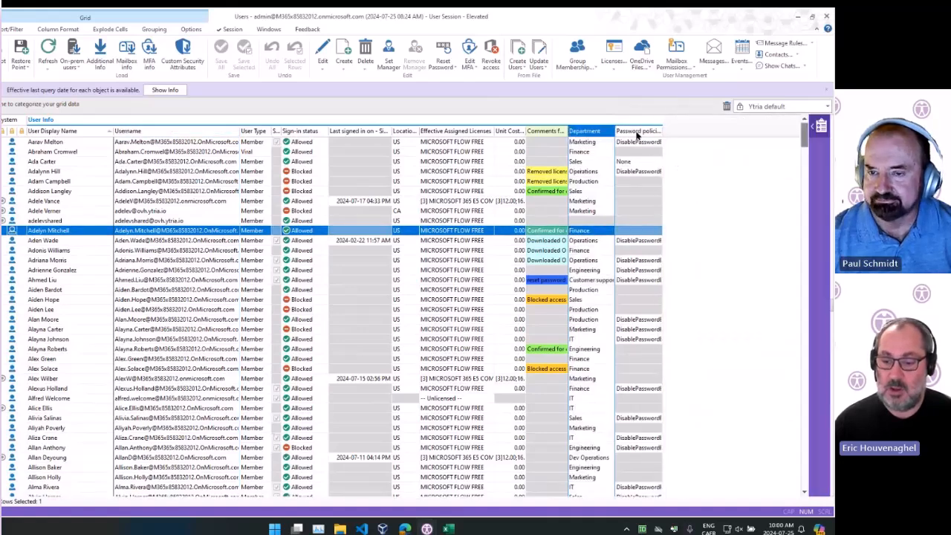
Group the grid by the Department column and collapse all groups
left_click_drag(592, 132, 281, 106)
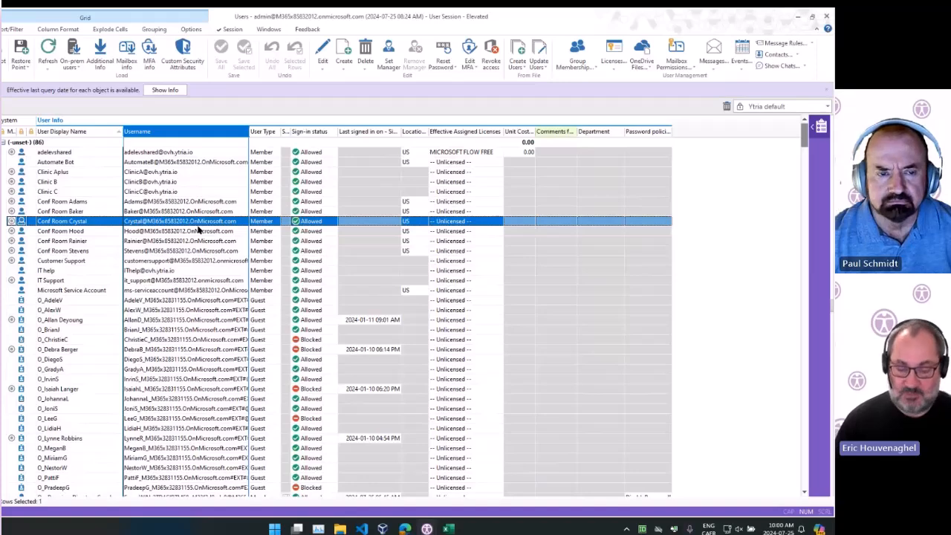
left_click(148, 30)
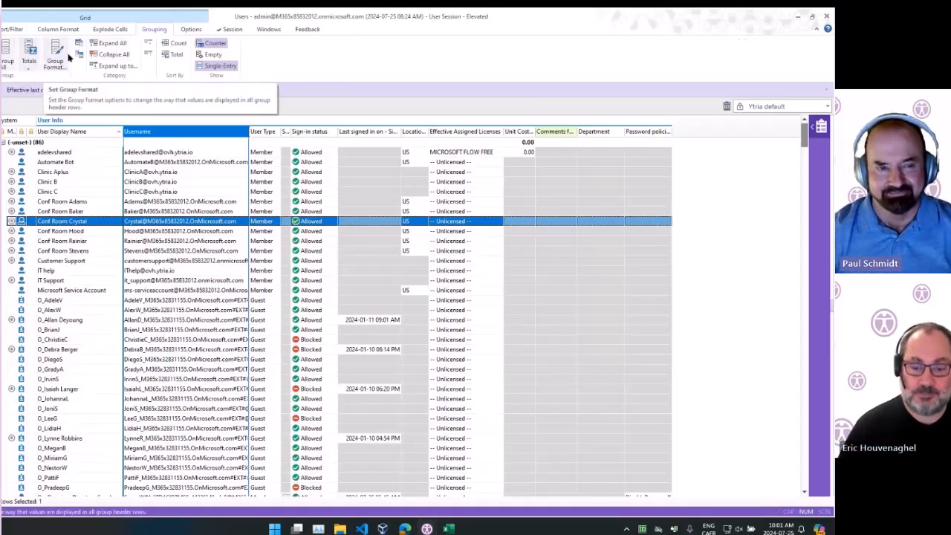
left_click(120, 57)
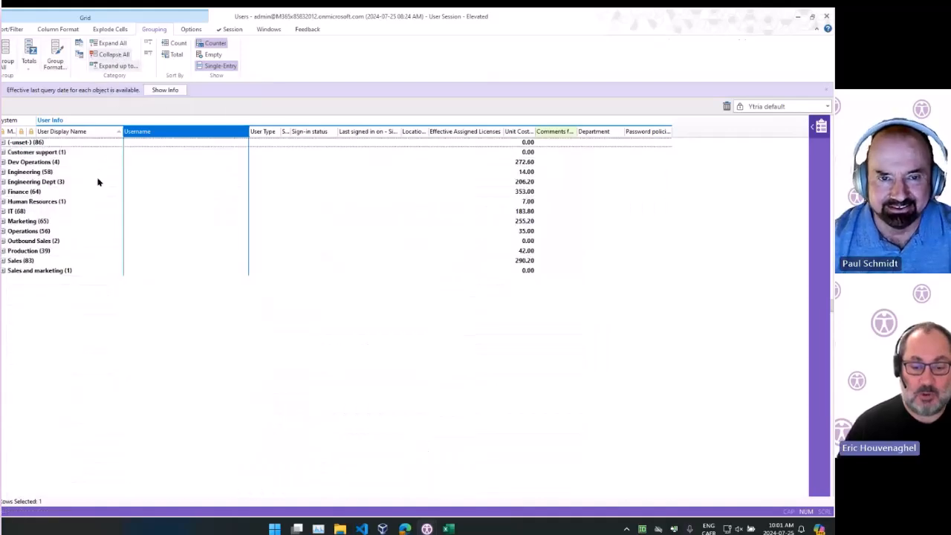
Expand the Outbound Sales group and select its first user's row
left_click(98, 182)
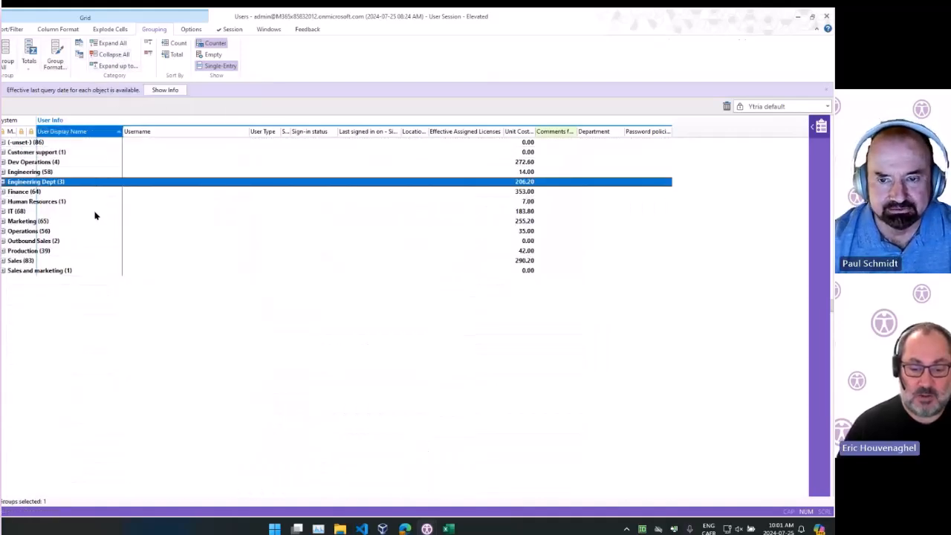
left_click(3, 241)
left_click(165, 252)
left_click(165, 259, "shift")
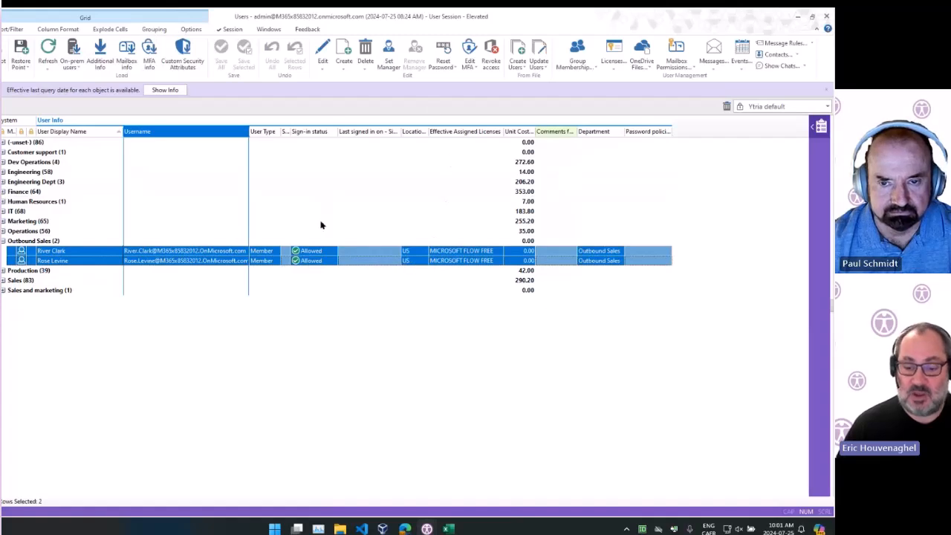
left_click(79, 251)
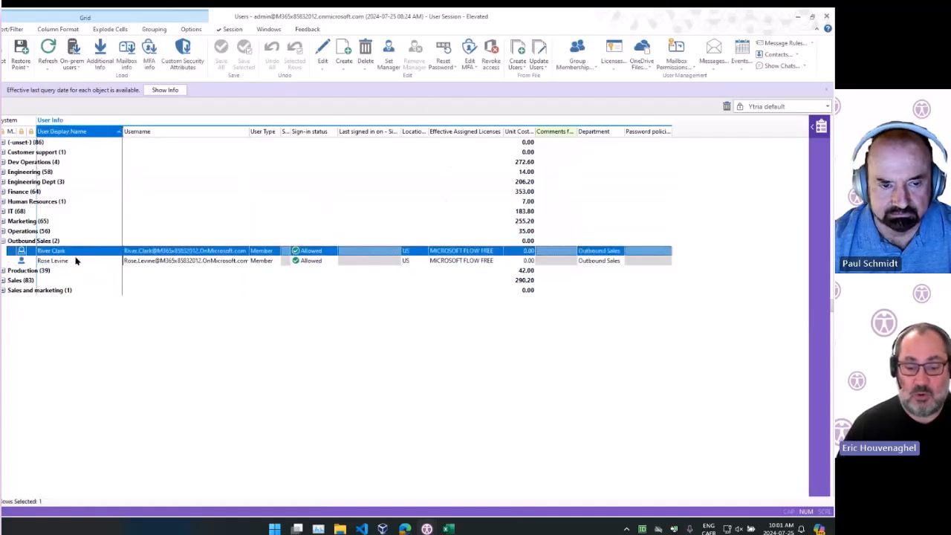
left_click(76, 261, "shift")
left_click(83, 254)
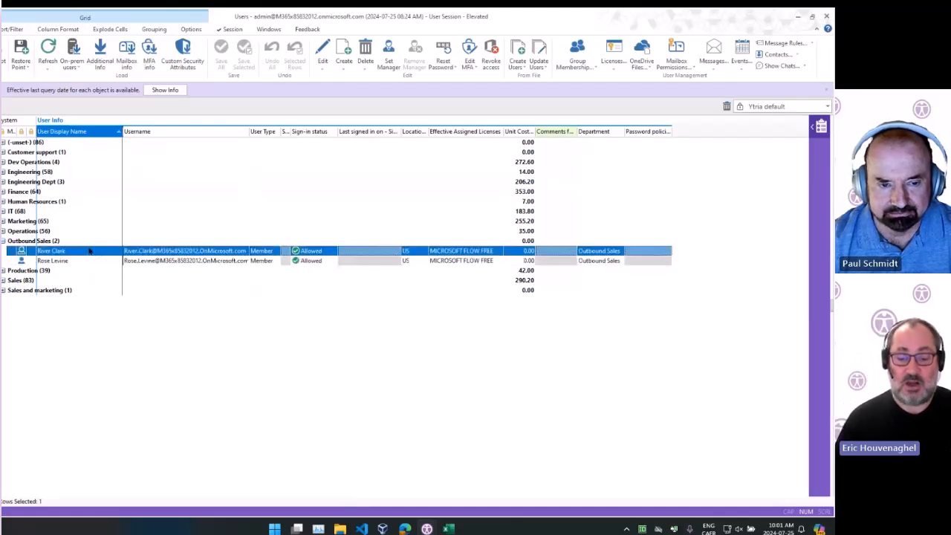
Expand the Operations group and select a continuous range of 18 users in it
left_click(3, 232)
left_click(128, 254)
left_click(140, 319)
left_click(153, 377)
scroll(116, 361, "down", 8)
scroll(117, 361, "down", 3)
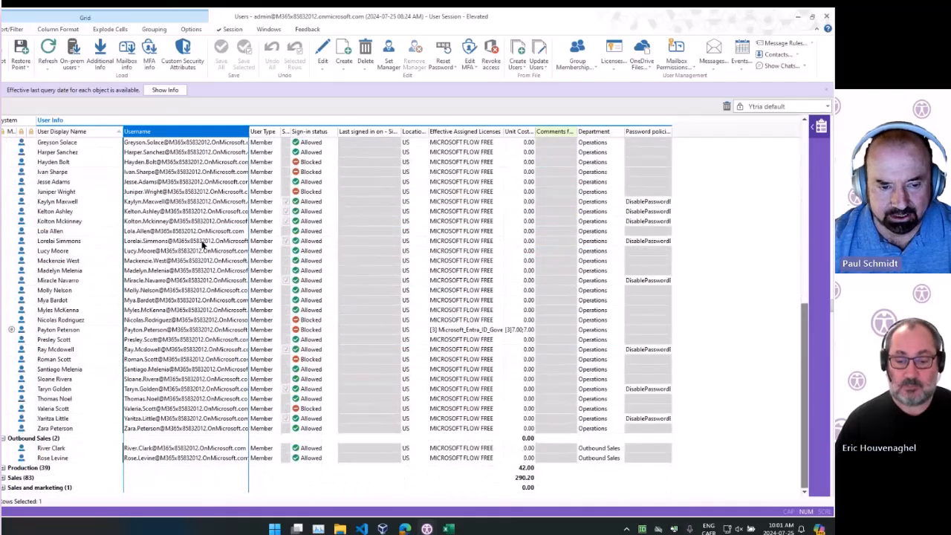
scroll(202, 264, "up", 8)
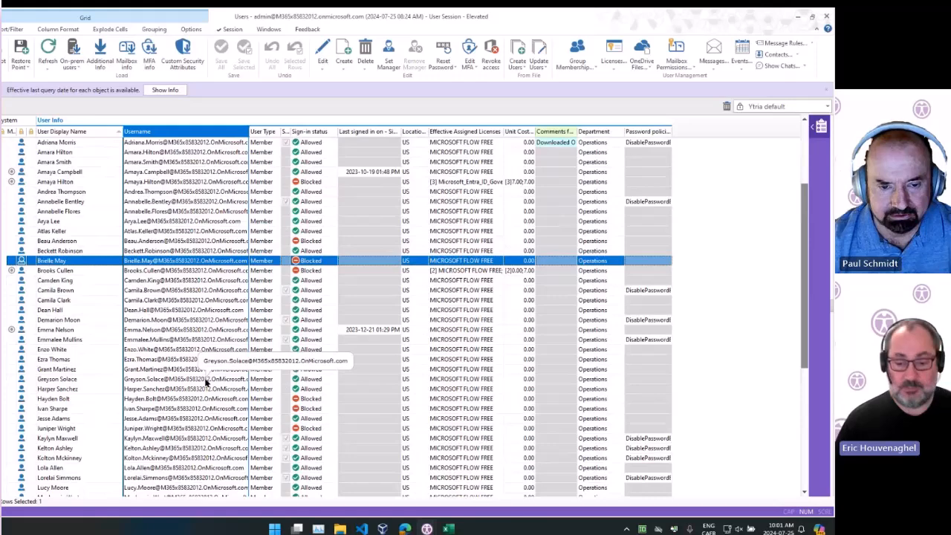
left_click(194, 433, "shift")
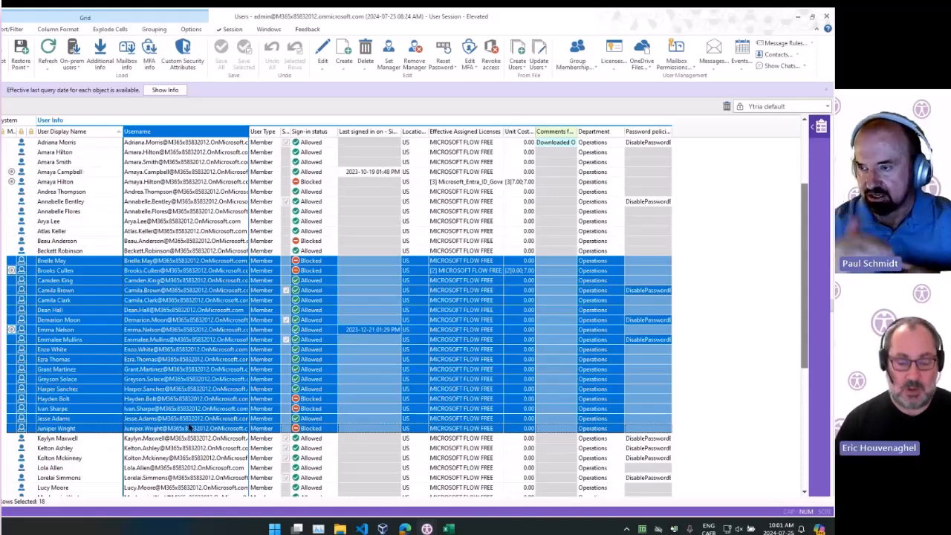
Deselect four individual users from the Operations selection
scroll(194, 439, "down", 5)
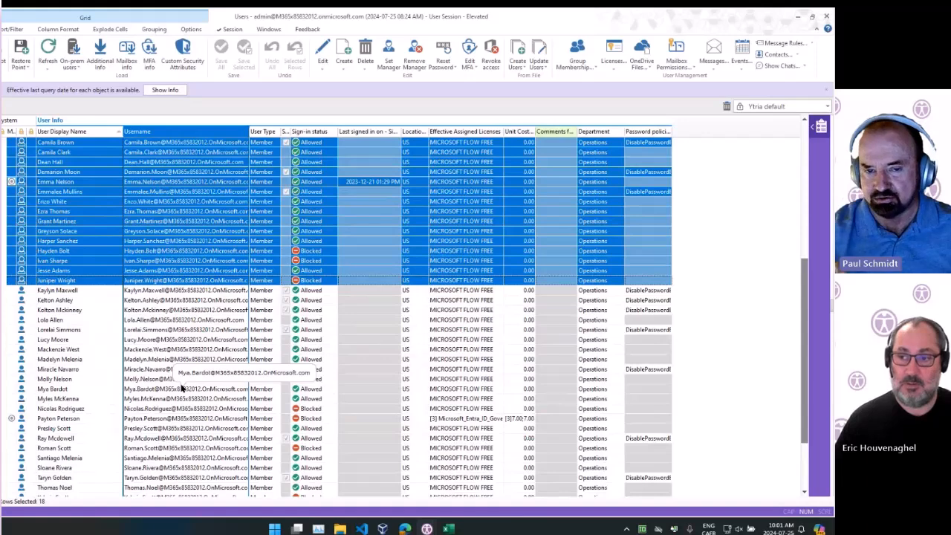
scroll(180, 385, "down", 1)
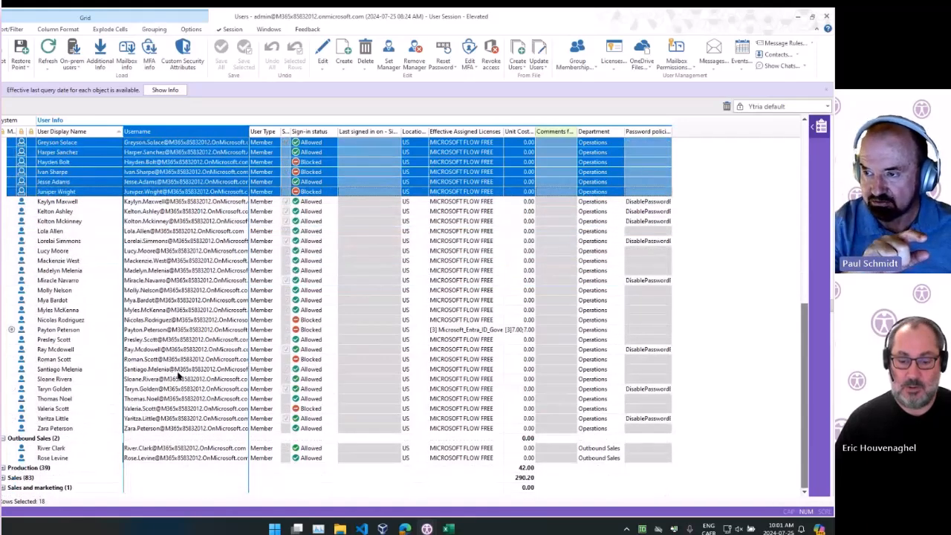
scroll(193, 357, "up", 6)
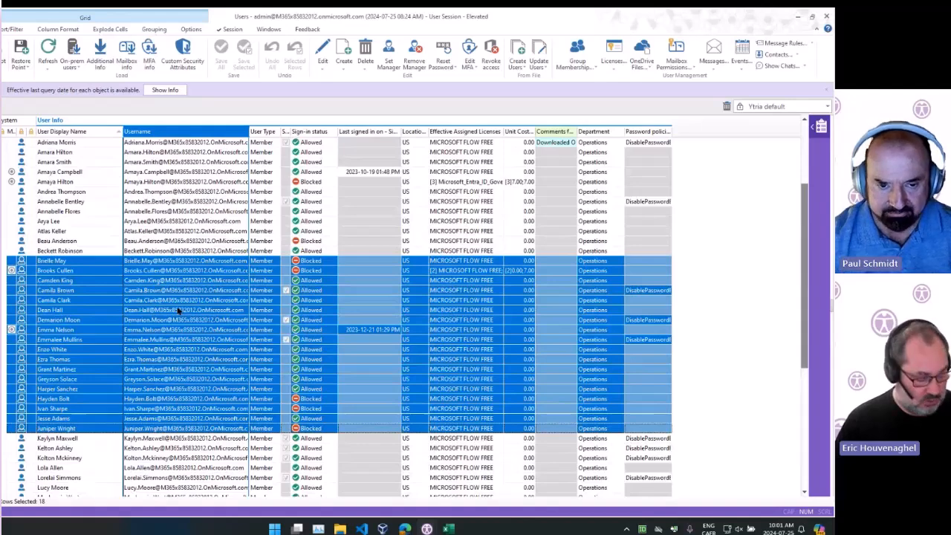
left_click(184, 320, "ctrl")
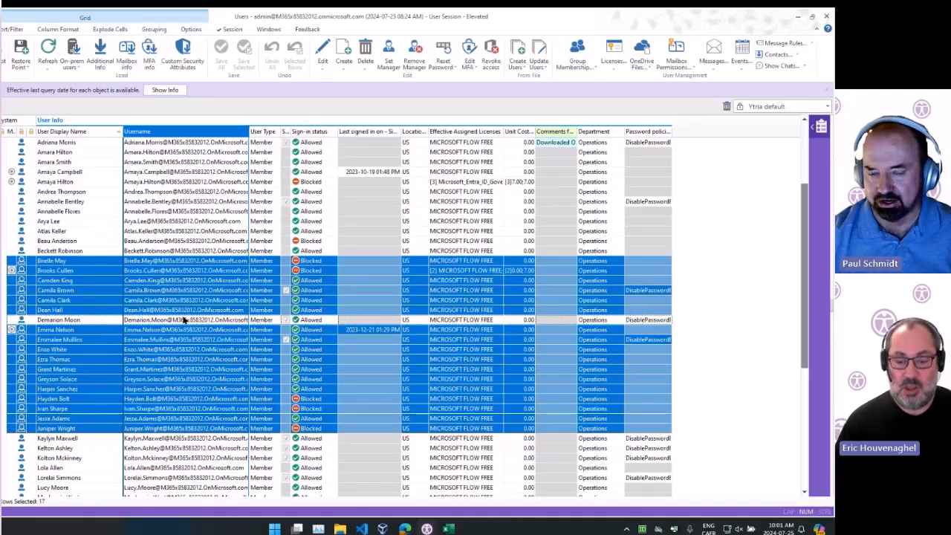
left_click(184, 371, "ctrl+shift")
left_click(184, 370, "ctrl")
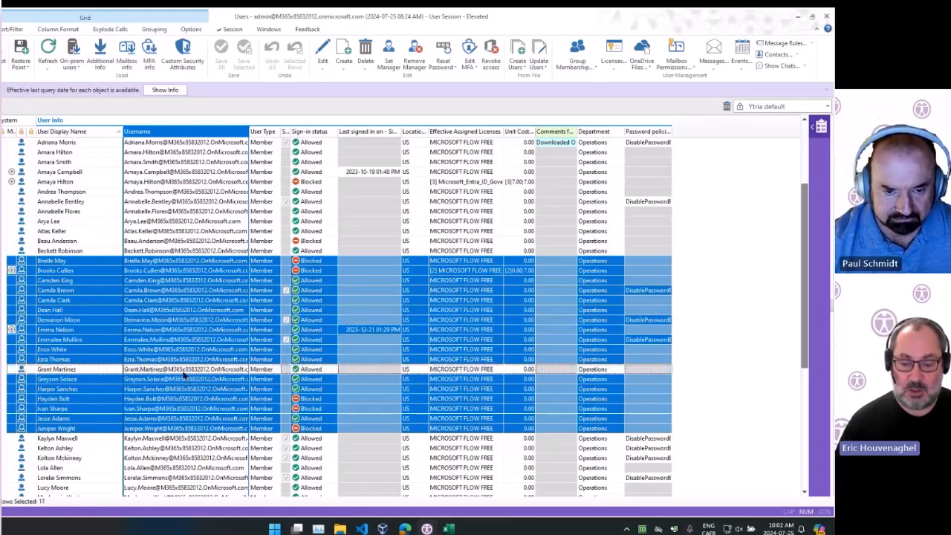
left_click(177, 339, "ctrl+shift")
left_click(176, 365, "ctrl")
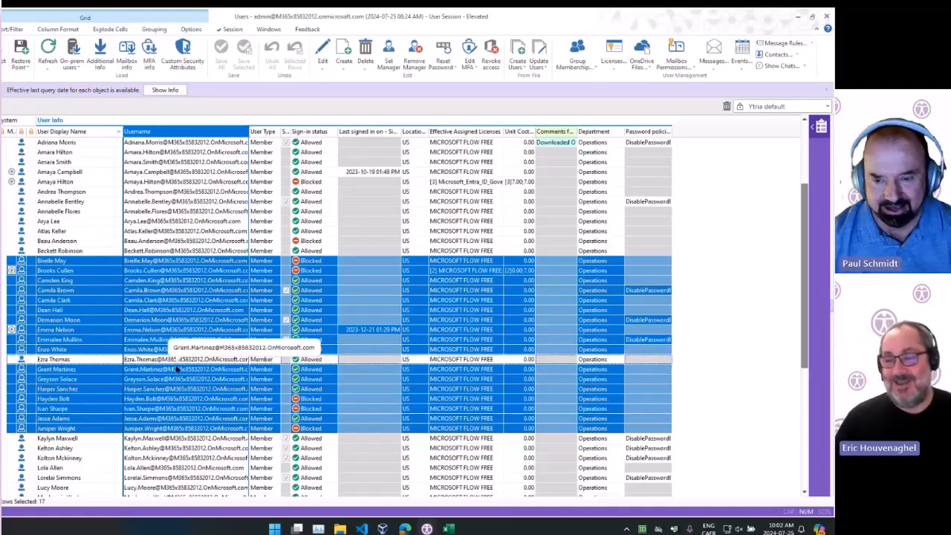
left_click(210, 291, "ctrl")
left_click(201, 320, "ctrl")
left_click(186, 409, "ctrl")
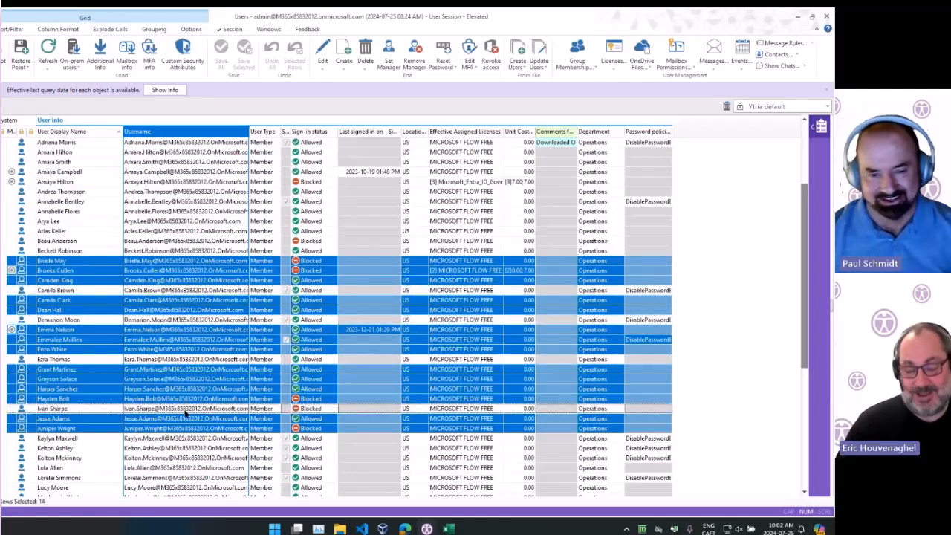
Select both users of the Outbound Sales group
scroll(201, 372, "down", 7)
scroll(202, 372, "down", 1)
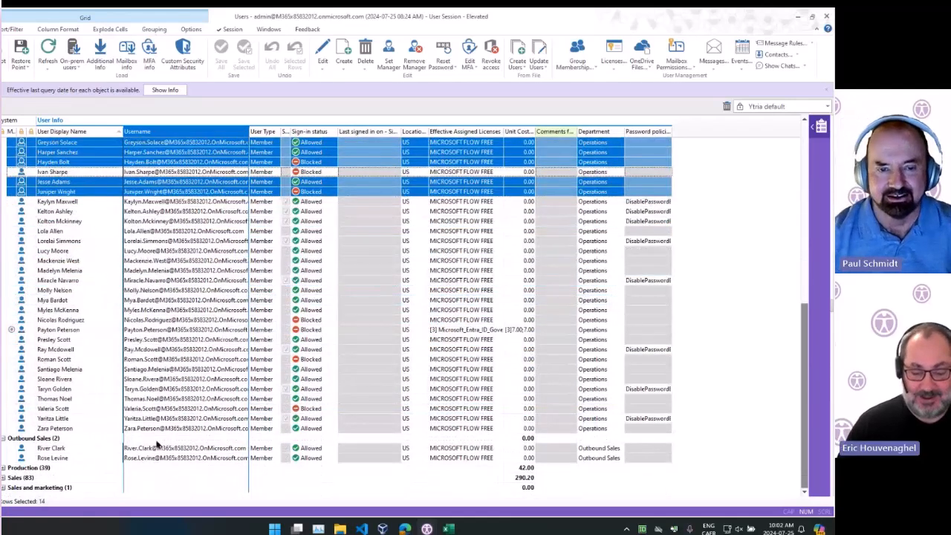
left_click(170, 449)
left_click(169, 459, "shift")
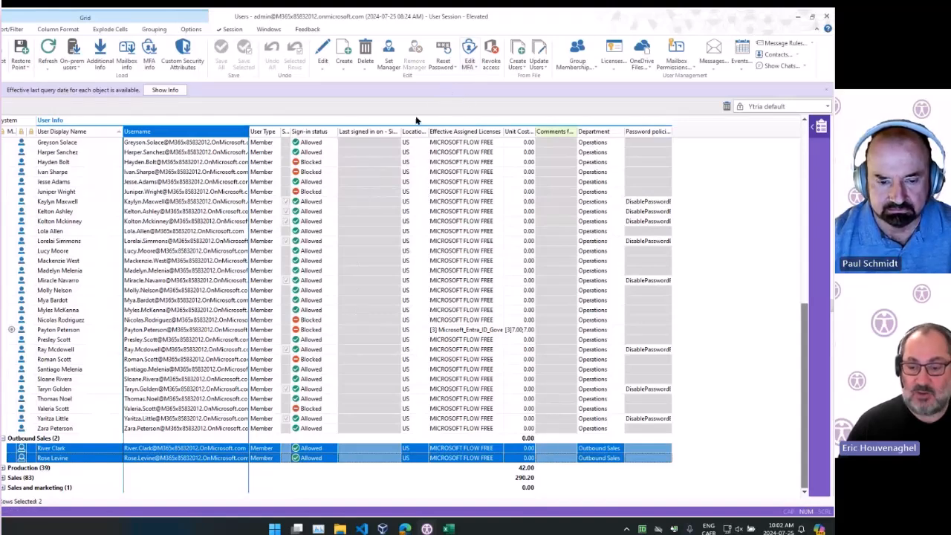
Open Reset Password for the selected users, enter a manual password, then revert to auto-generate
left_click(443, 49)
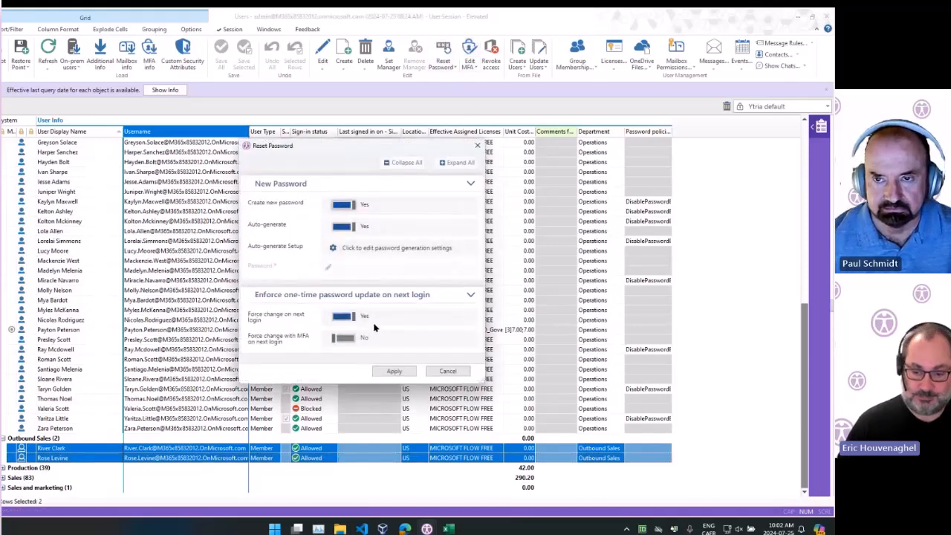
left_click(342, 226)
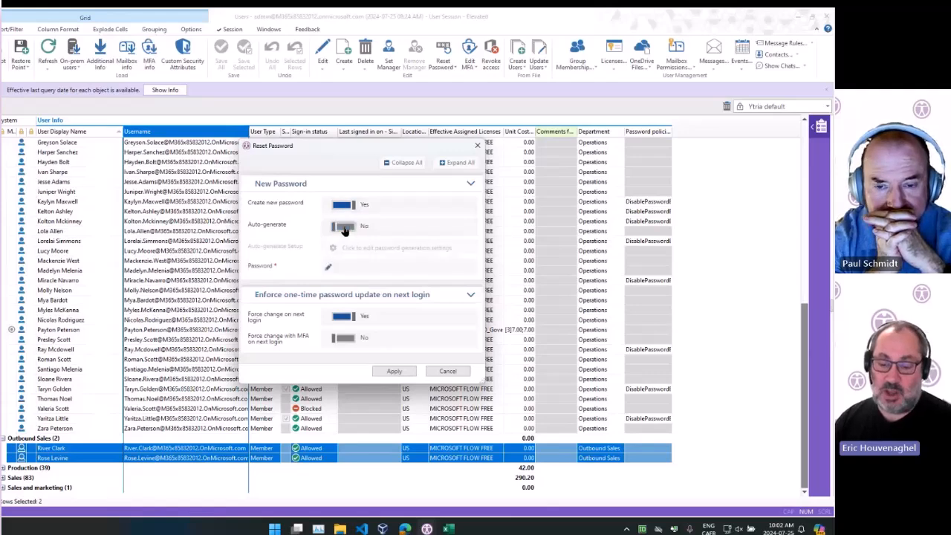
left_click(327, 266)
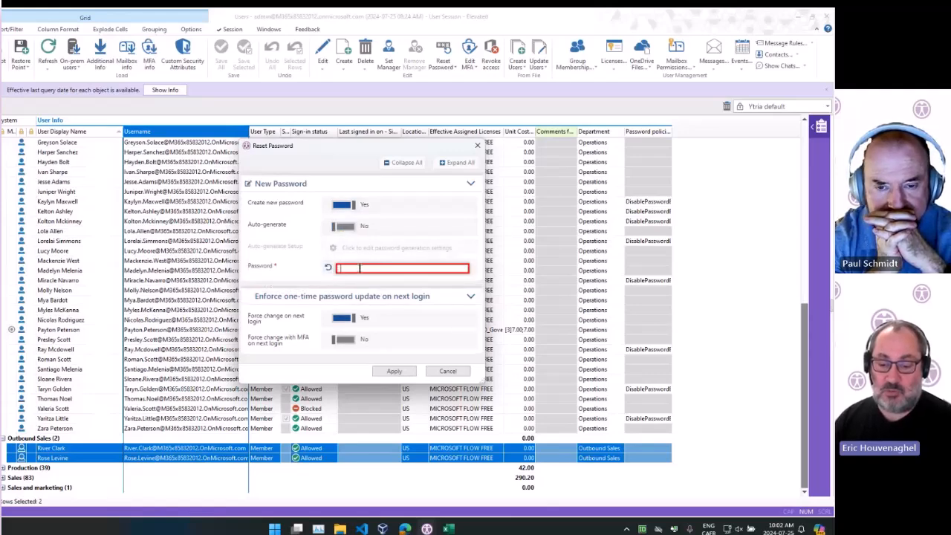
type("the password")
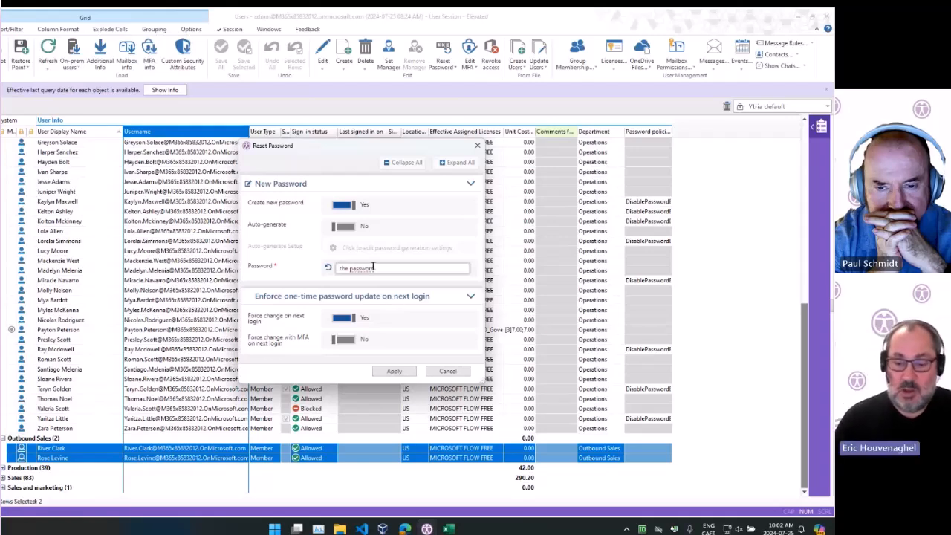
left_click(327, 269)
left_click(348, 226)
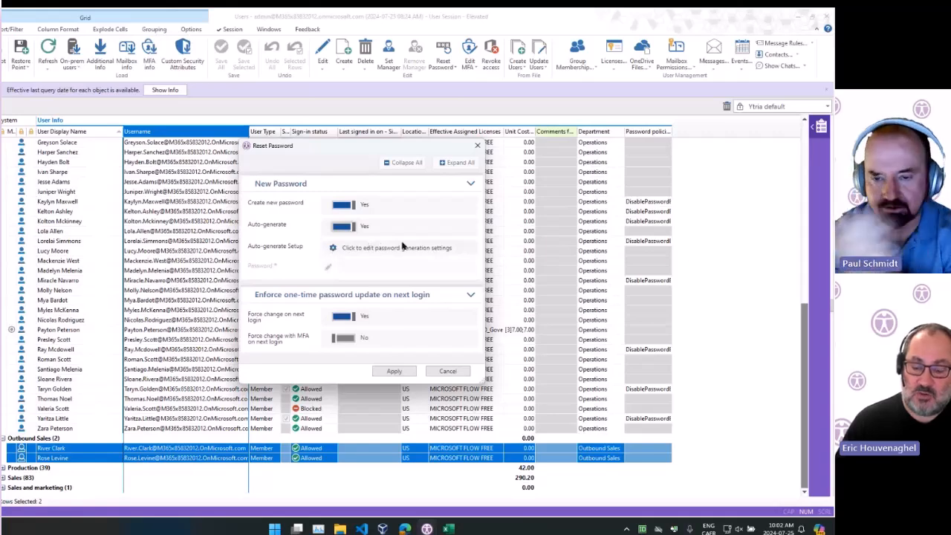
Open the automatic password generation setup and set the length to 16
left_click(334, 249)
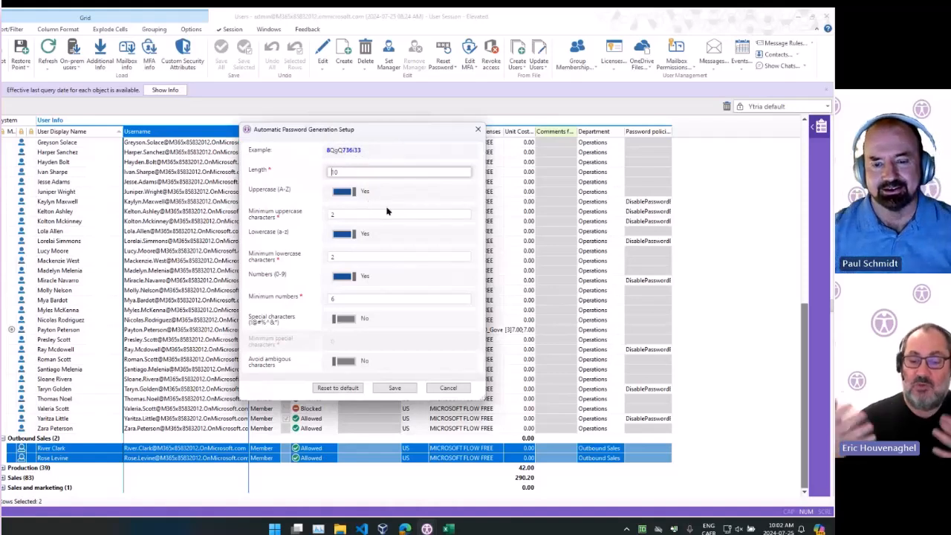
double_click(363, 170)
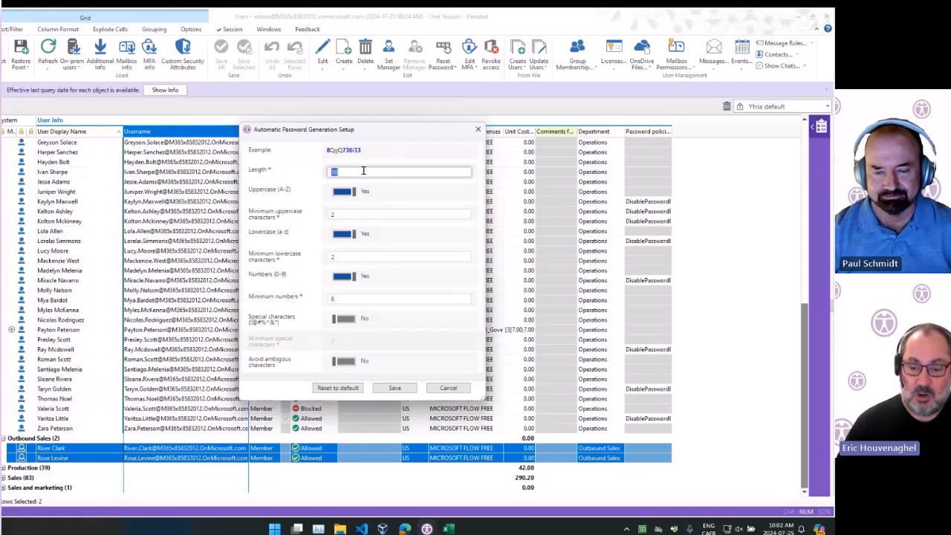
type("16")
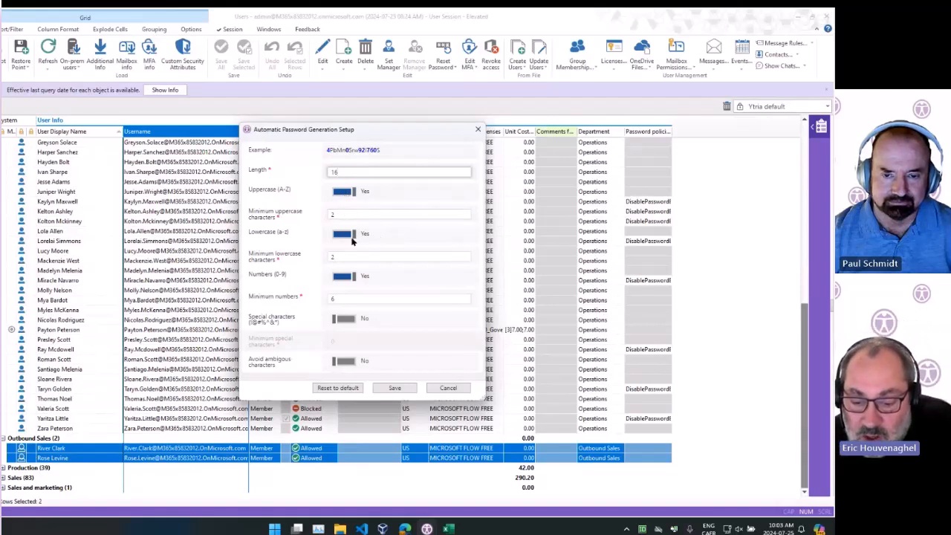
Try enabling special characters and a length of 20, then revert both settings
left_click(346, 320)
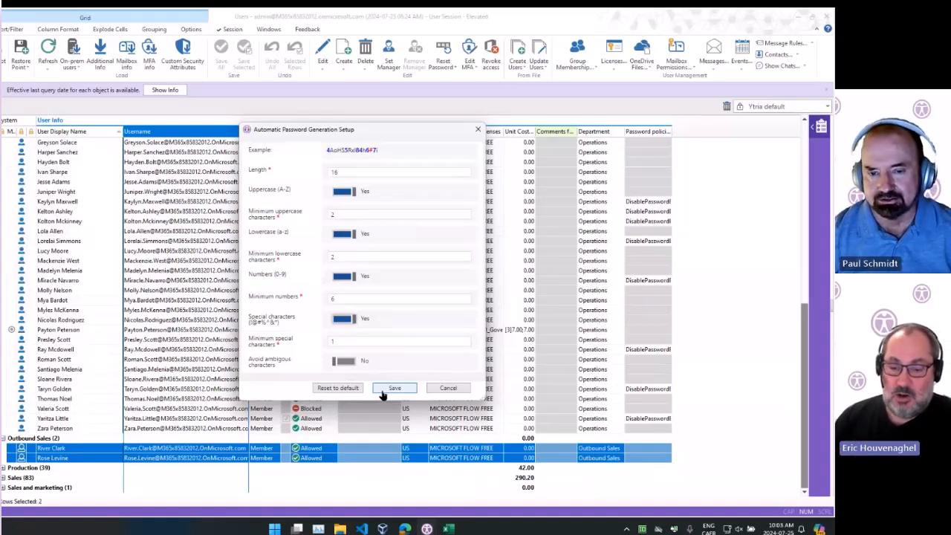
double_click(353, 171)
type("20")
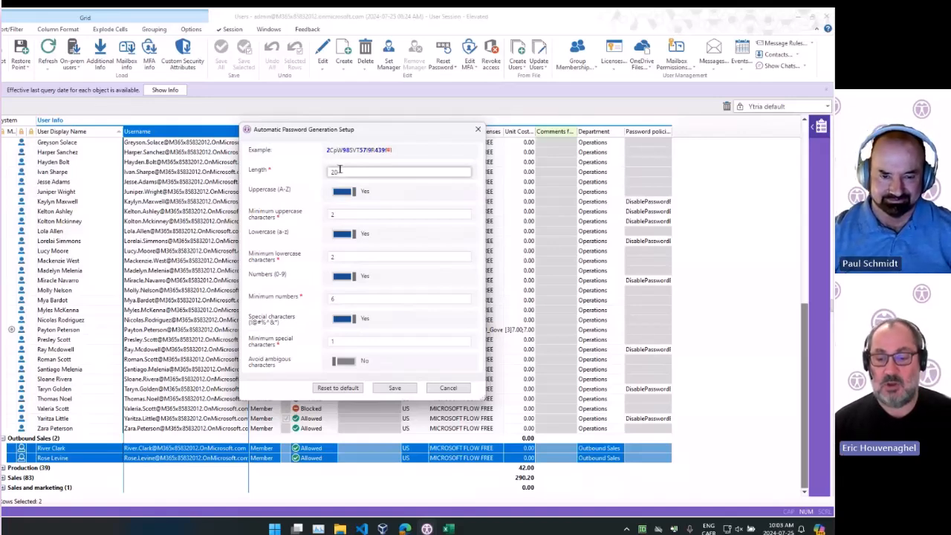
type("16")
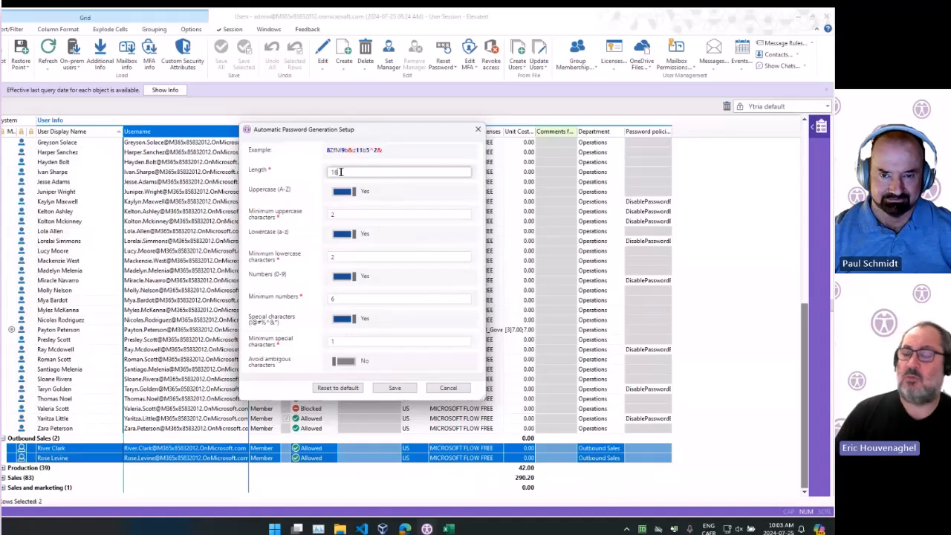
double_click(340, 172)
type("20")
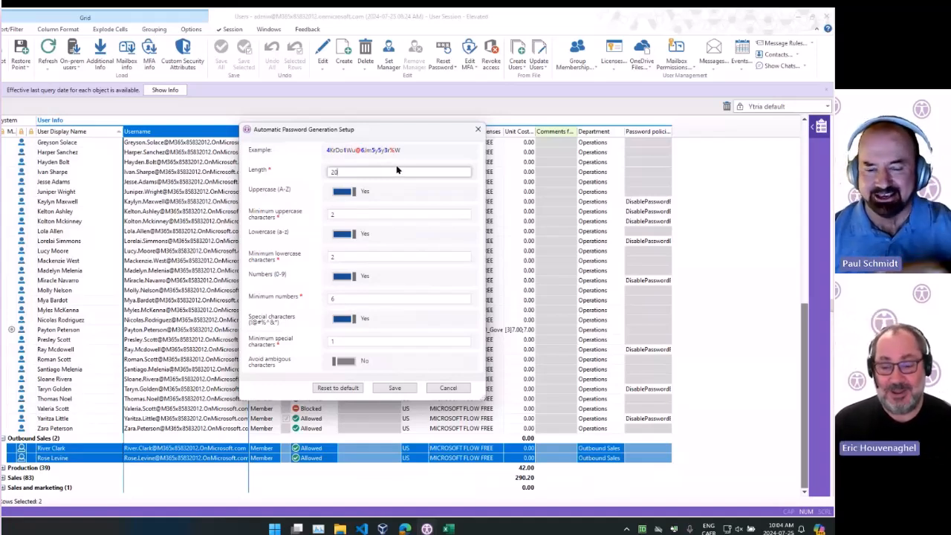
type("16")
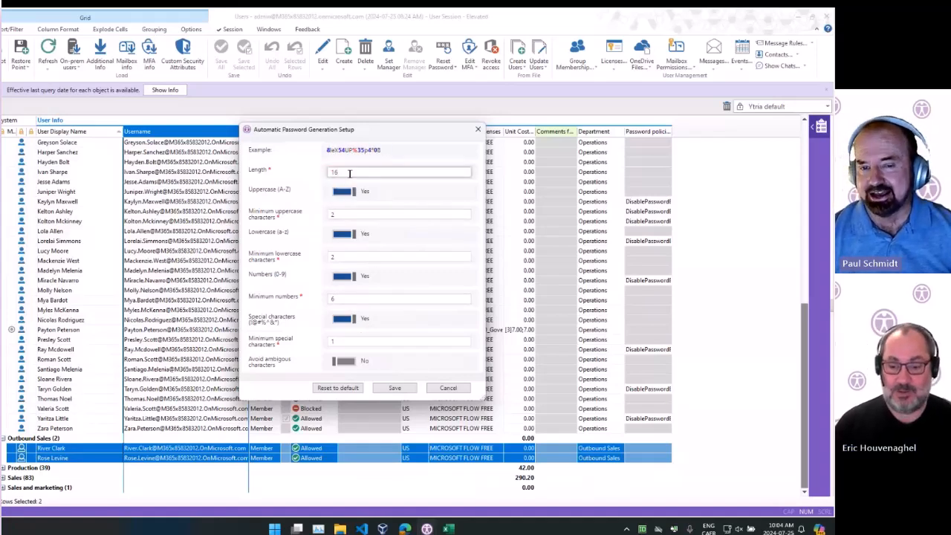
left_click(352, 325)
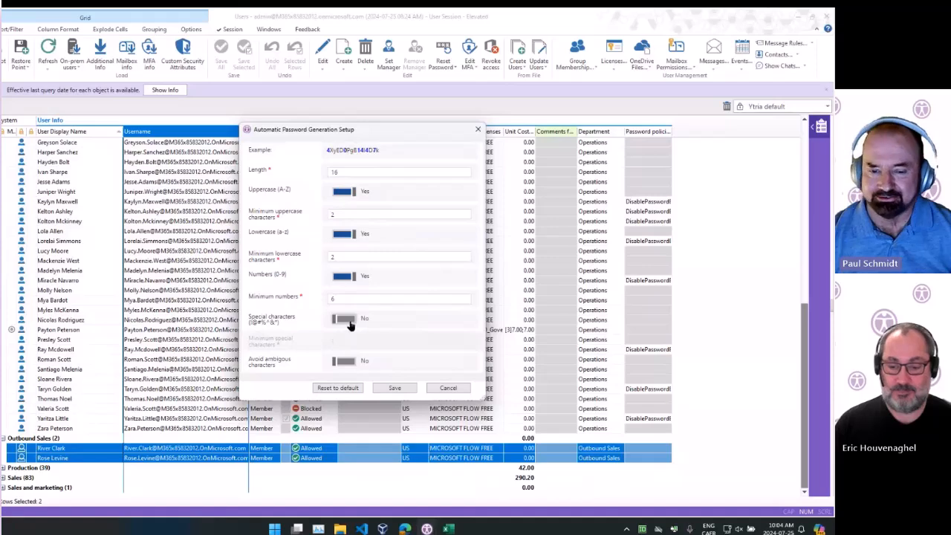
Save the password generation settings and apply the password reset with forced password change at next login
left_click(395, 388)
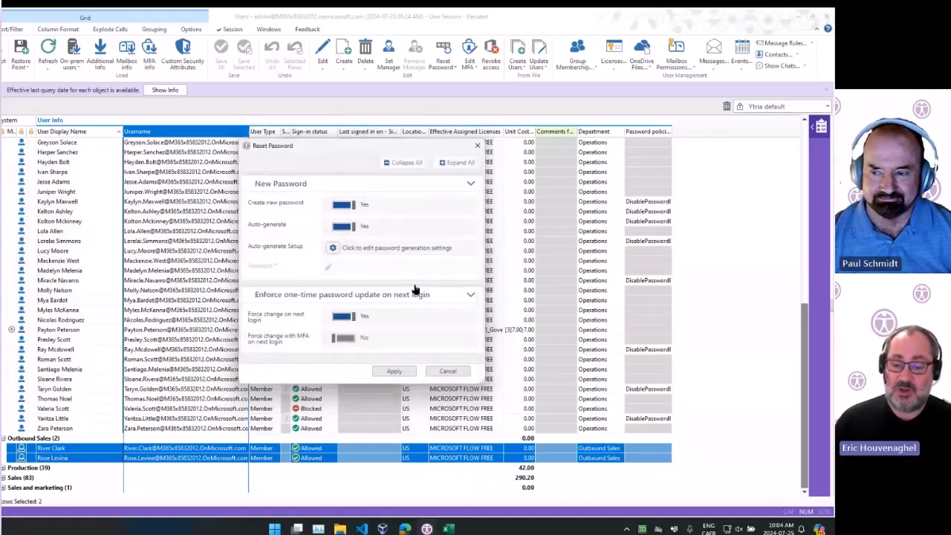
left_click(343, 317)
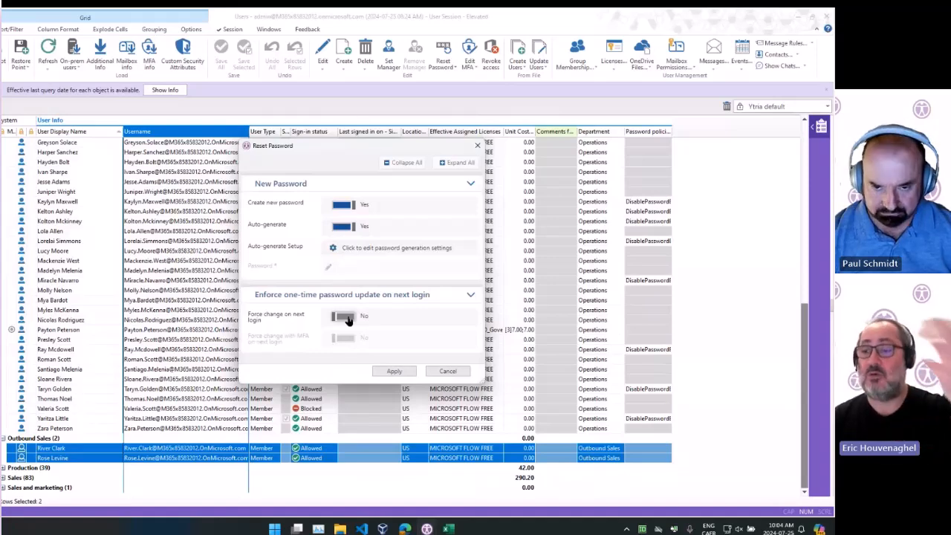
left_click(343, 317)
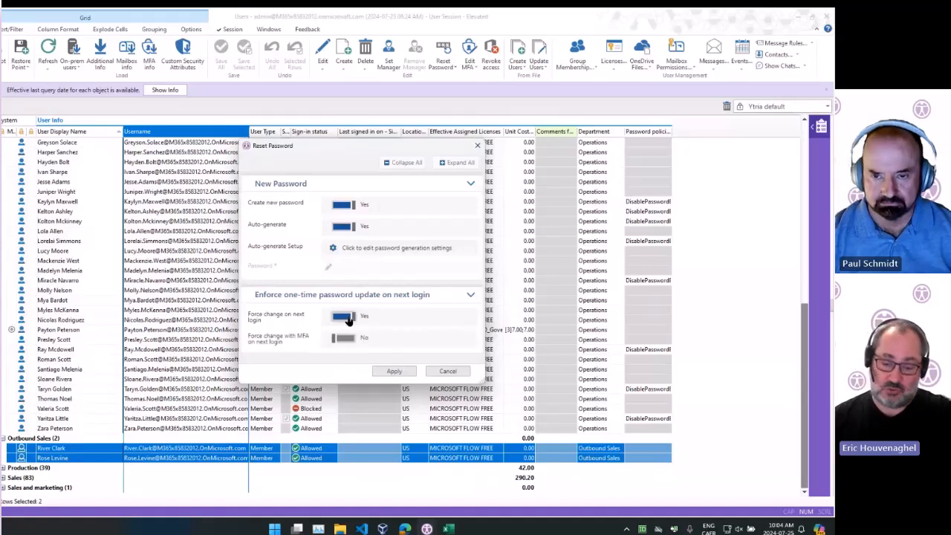
left_click(394, 372)
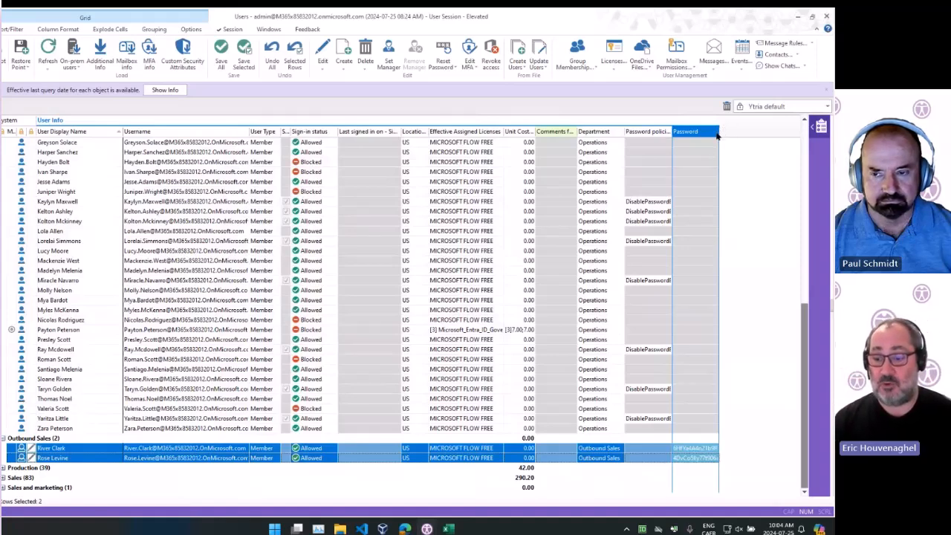
Widen the Password column and select both Outbound Sales users' generated password cells
left_click_drag(719, 132, 753, 130)
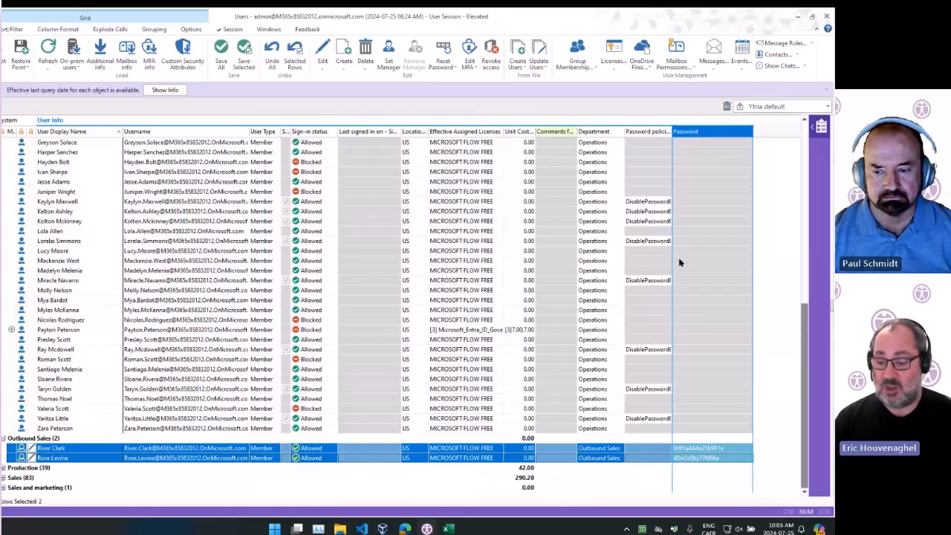
left_click(701, 460)
left_click(706, 443)
left_click(706, 449)
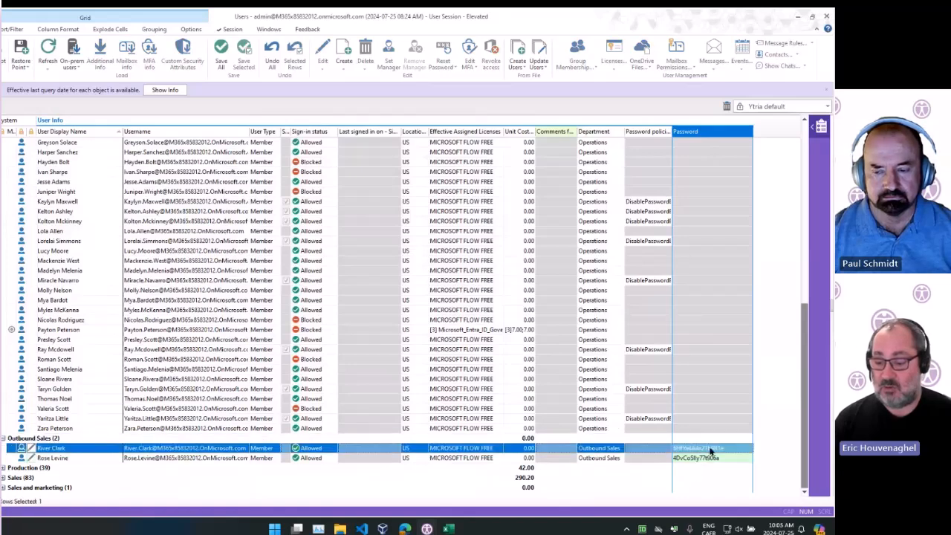
left_click(708, 458)
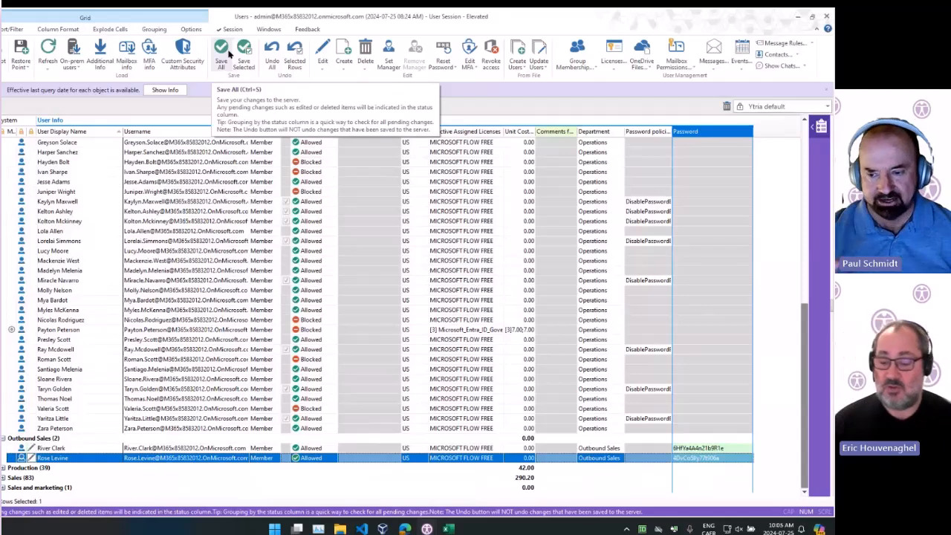
left_click(692, 448, "ctrl")
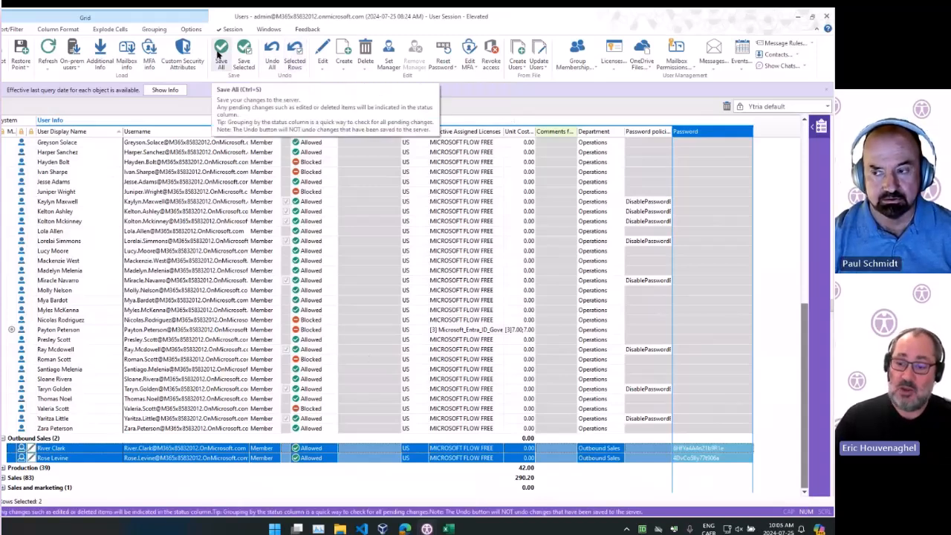
left_click(685, 165)
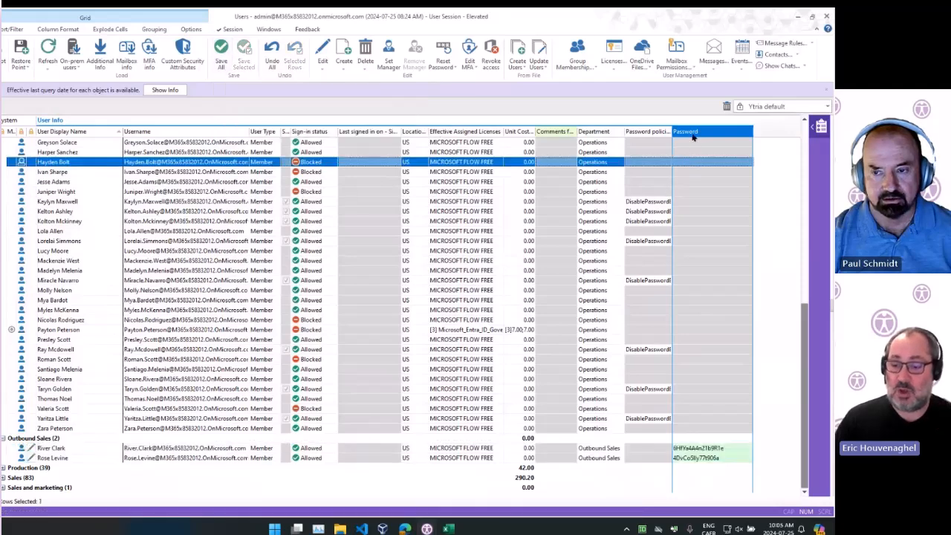
left_click(696, 341)
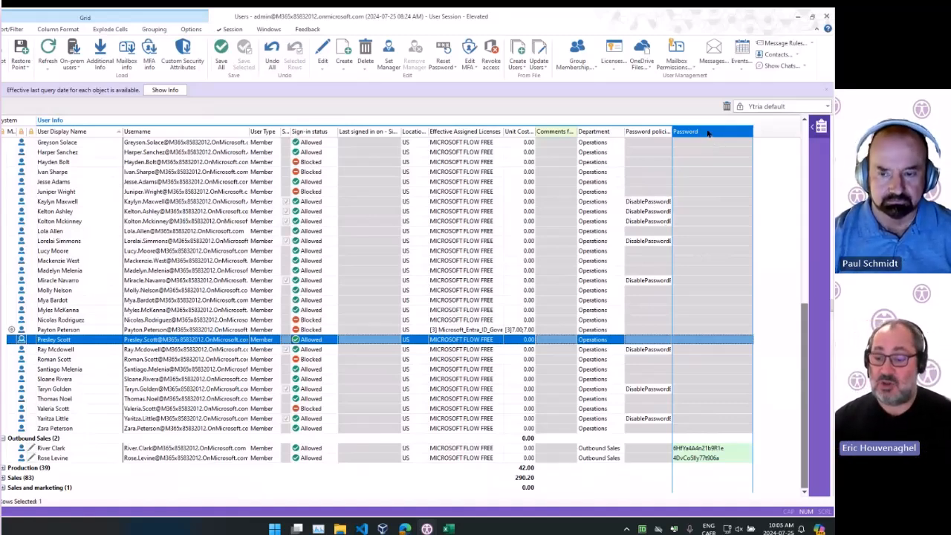
left_click(713, 451)
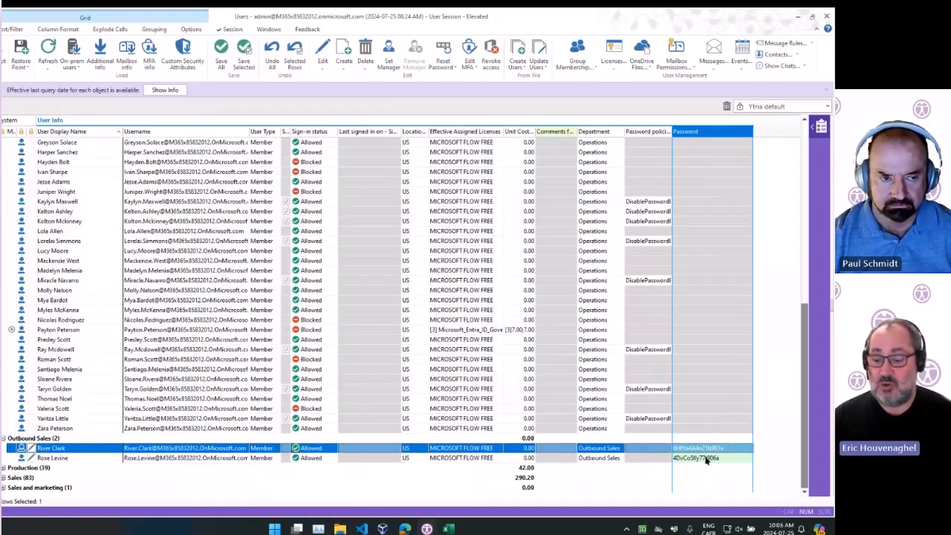
left_click(706, 460, "ctrl")
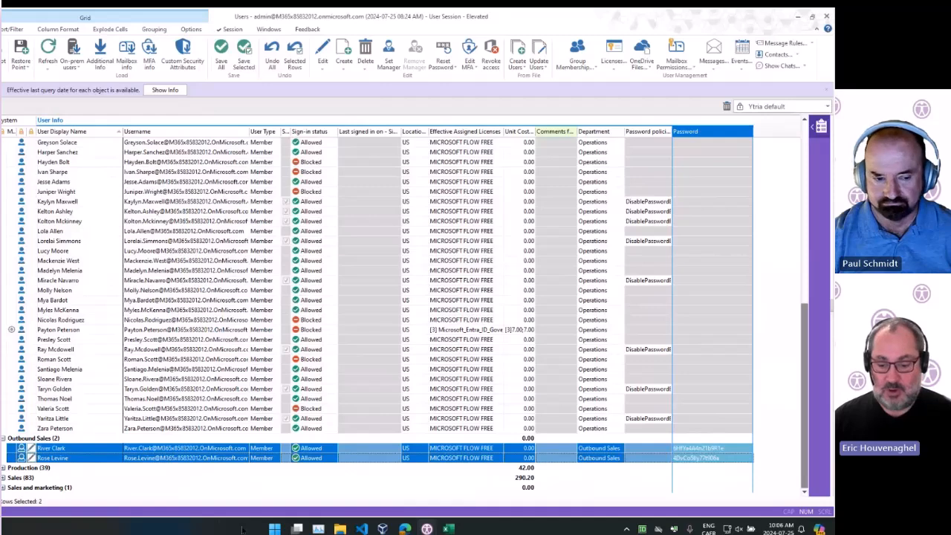
Switch to Notepad and paste the copied Outbound Sales user rows into a new tab
left_click(274, 528)
left_click(479, 282)
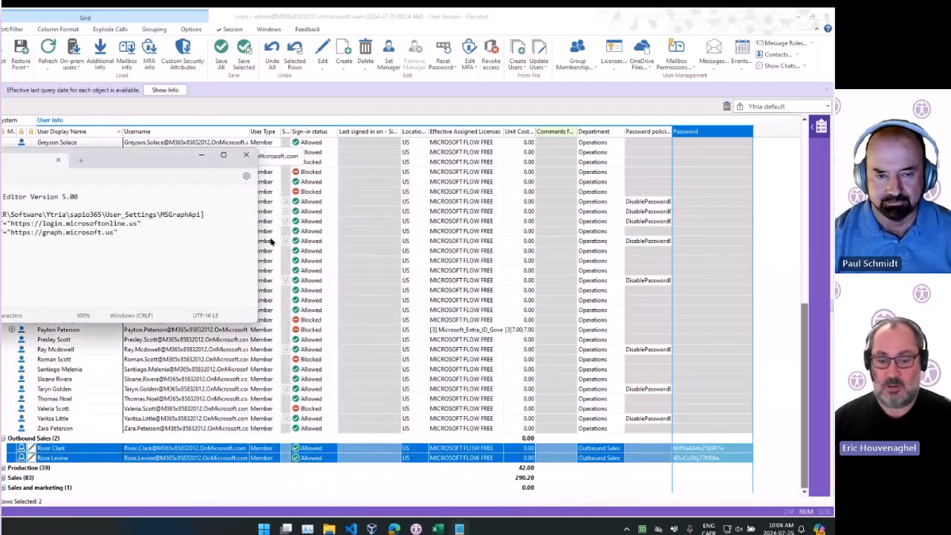
left_click(79, 161)
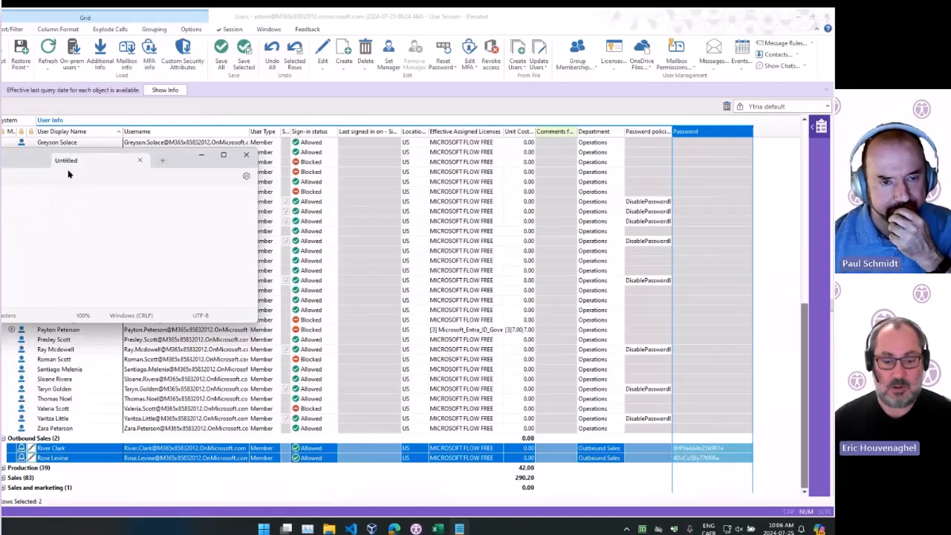
left_click(690, 452)
left_click(696, 459)
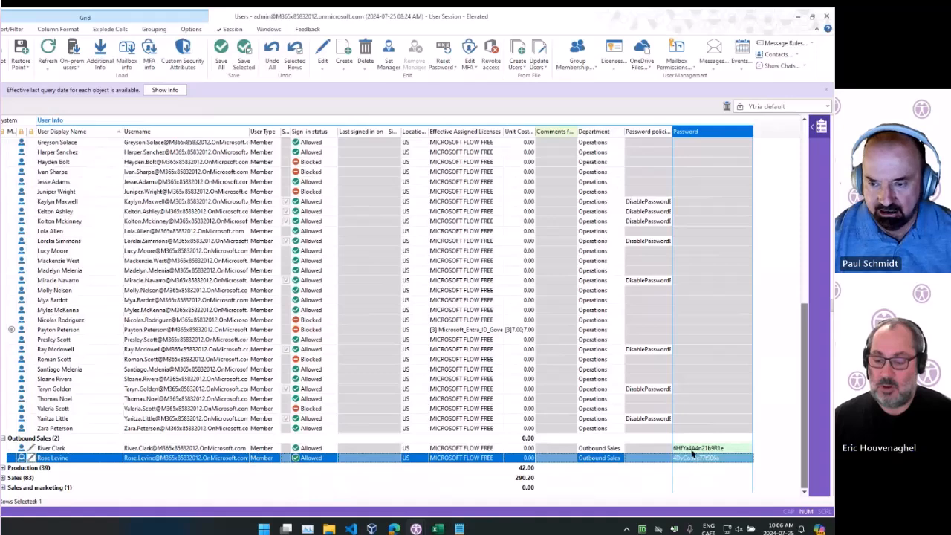
left_click(691, 449, "shift")
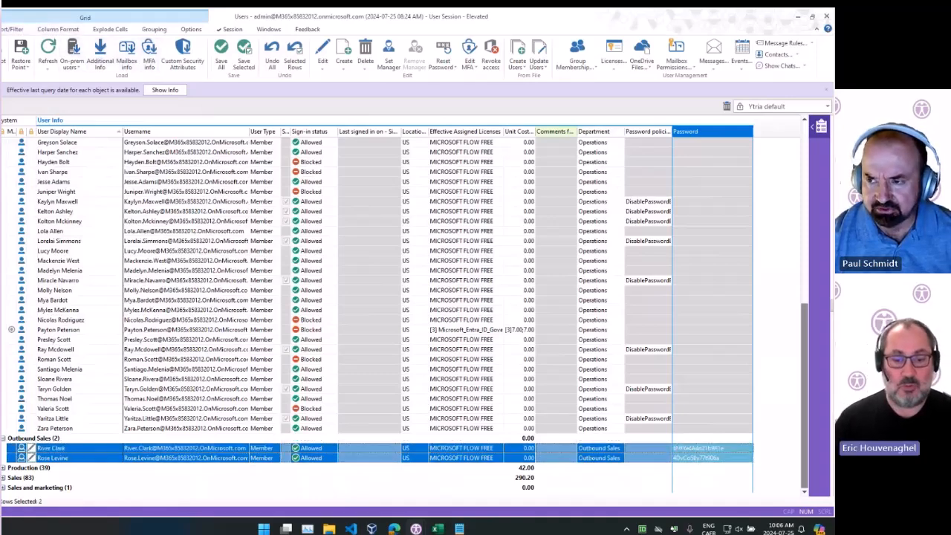
left_click(459, 528)
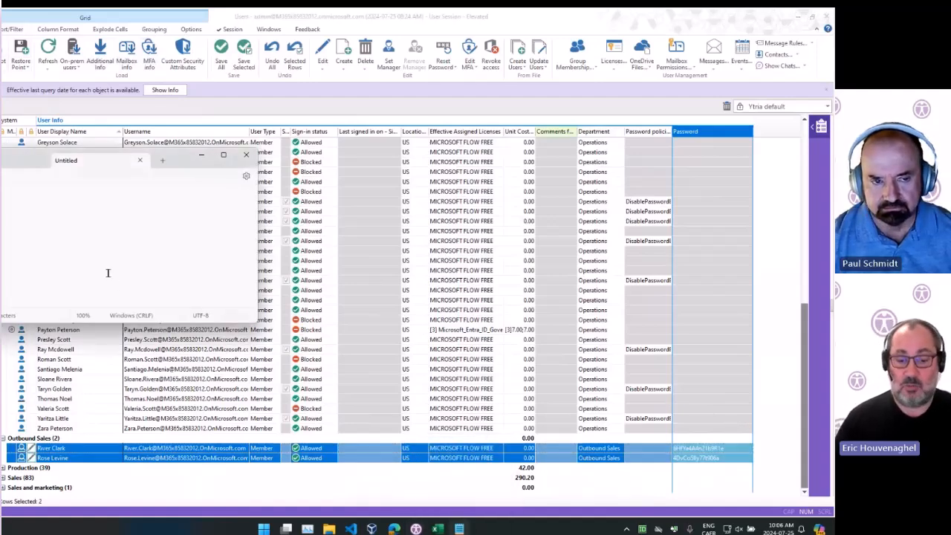
key("ctrl+v")
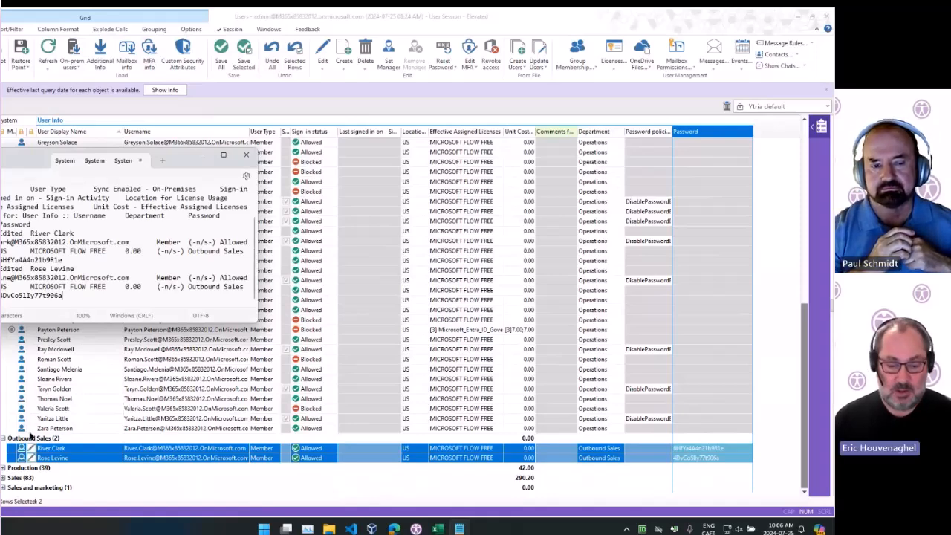
Switch to Excel and paste the copied user rows into a new sheet of the NEW USERS workbook
left_click(440, 529)
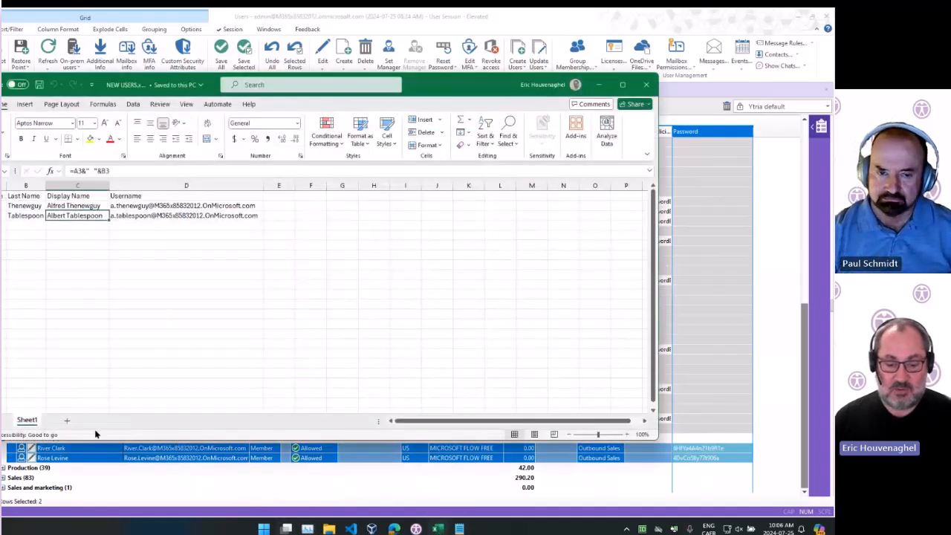
left_click(66, 422)
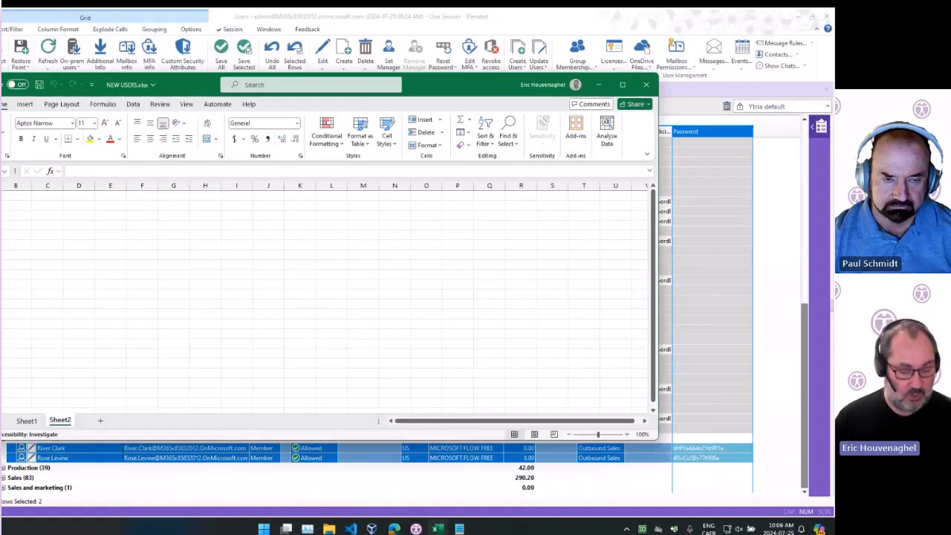
key("ctrl+v")
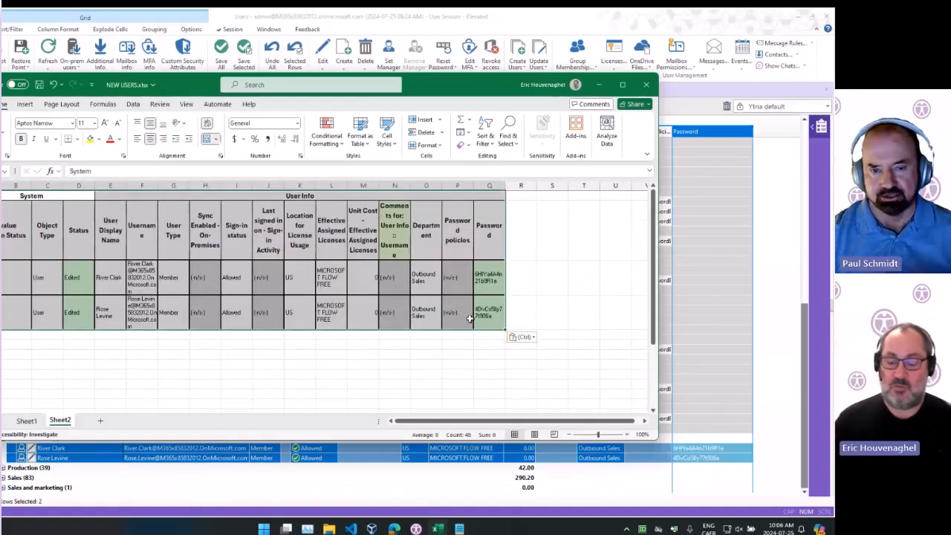
left_click(534, 292)
left_click(514, 327)
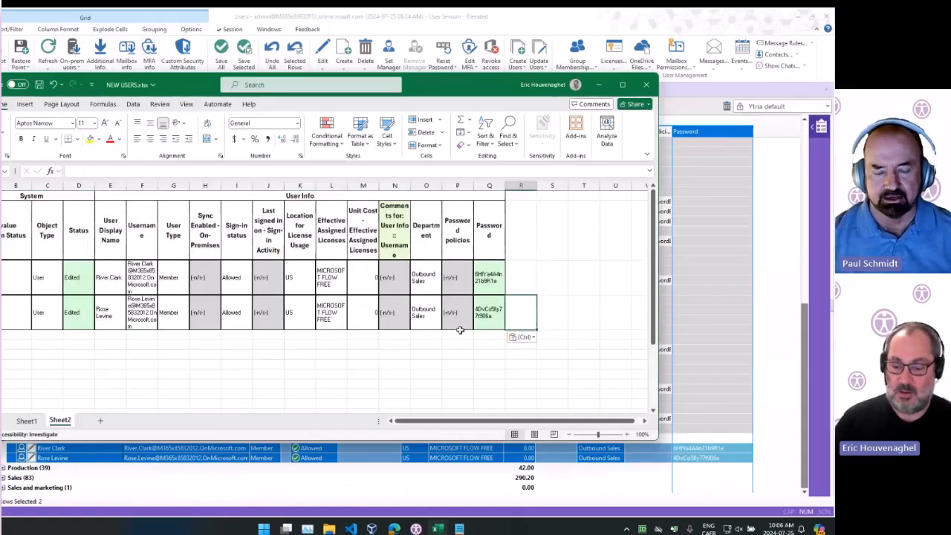
Copy the first Outbound Sales user's generated password and paste it into another new Notepad tab
left_click(706, 449)
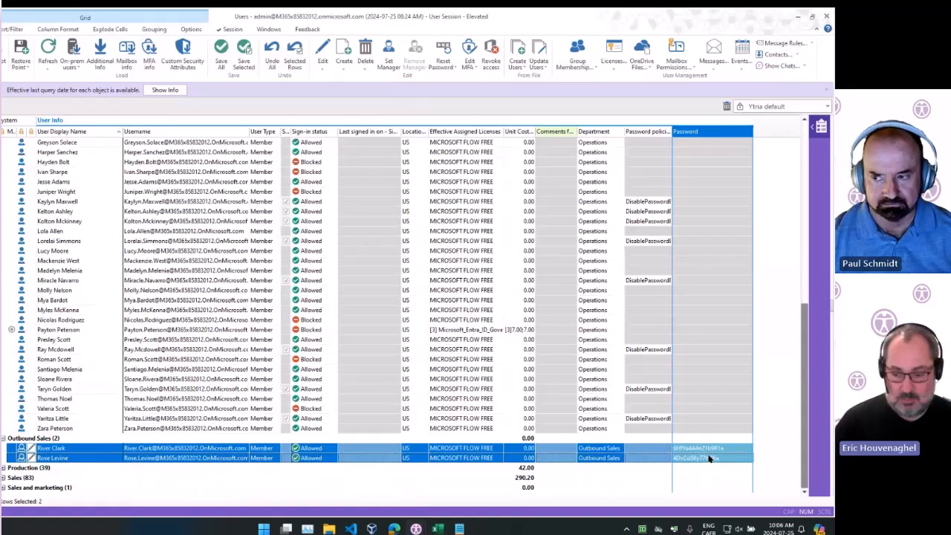
left_click(461, 528)
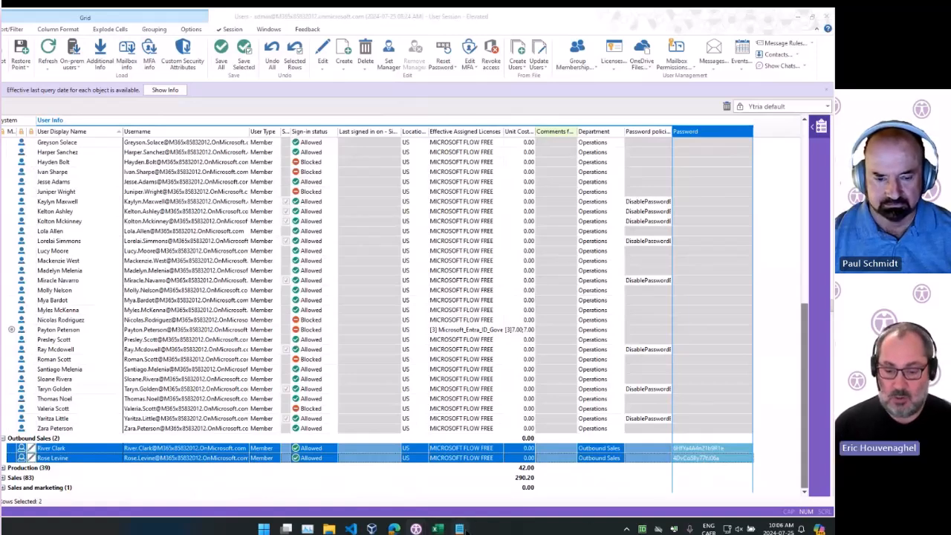
left_click(161, 161)
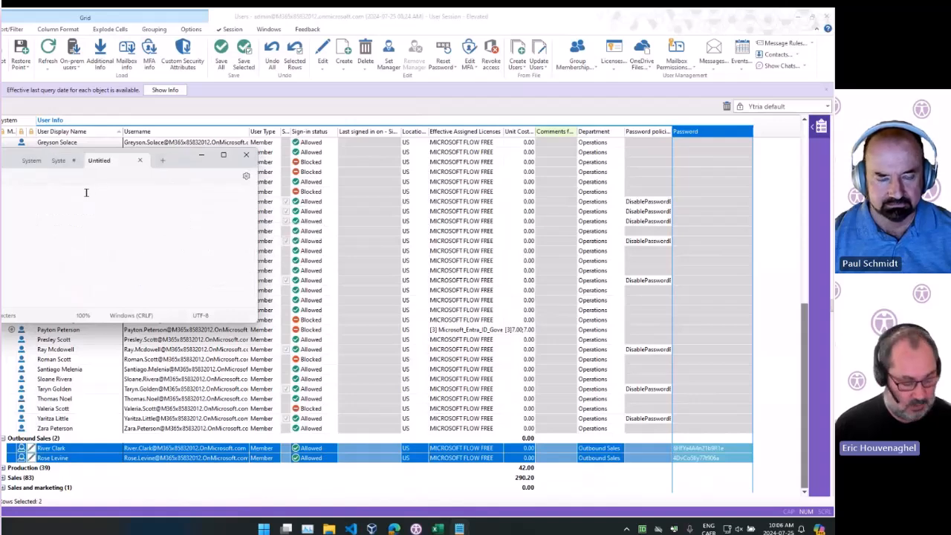
key("ctrl+v")
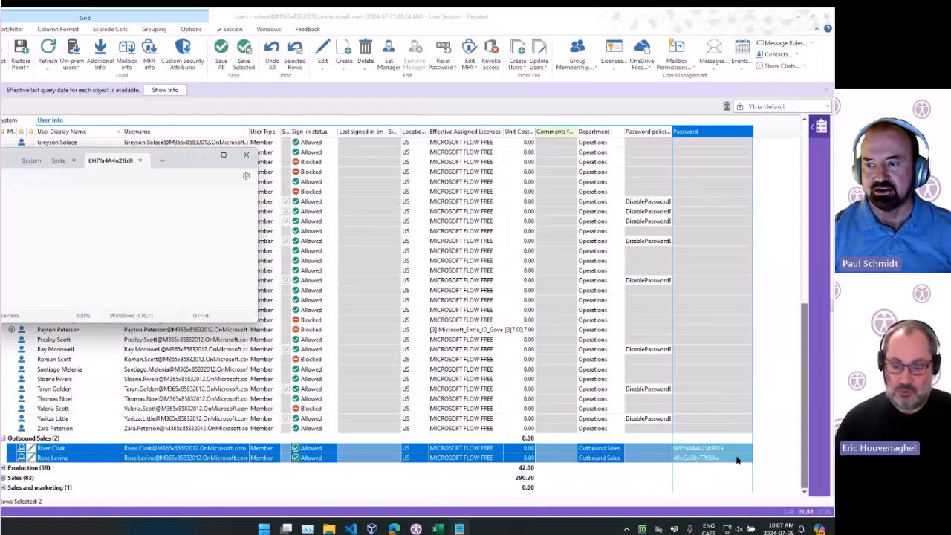
Select a block of nine Operations users in the grid
left_click(253, 104)
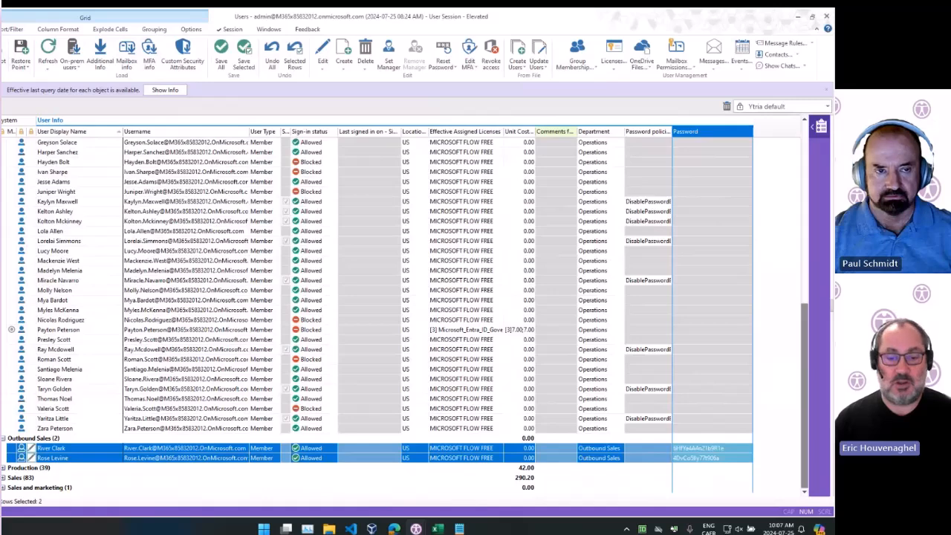
left_click(2, 29)
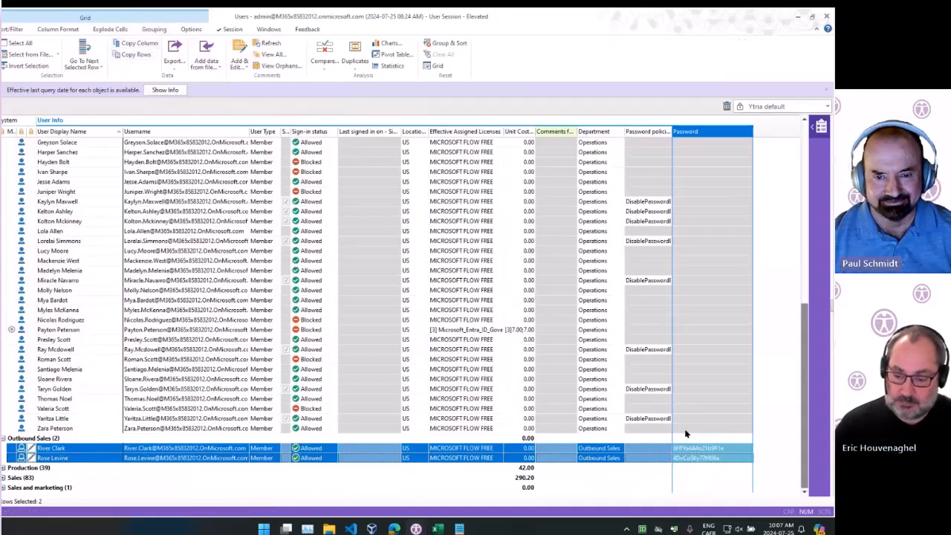
left_click(701, 449)
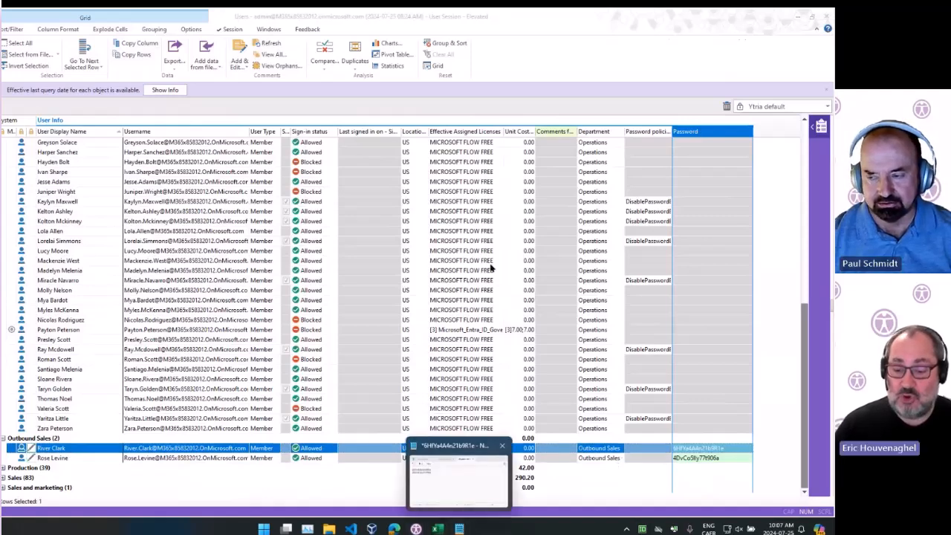
left_click(454, 251)
left_click(470, 399, "shift")
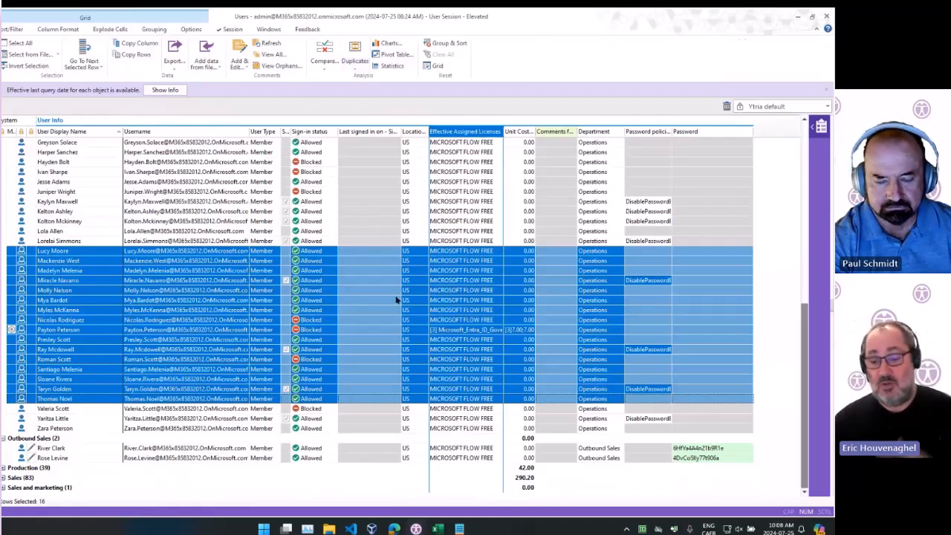
left_click(489, 261)
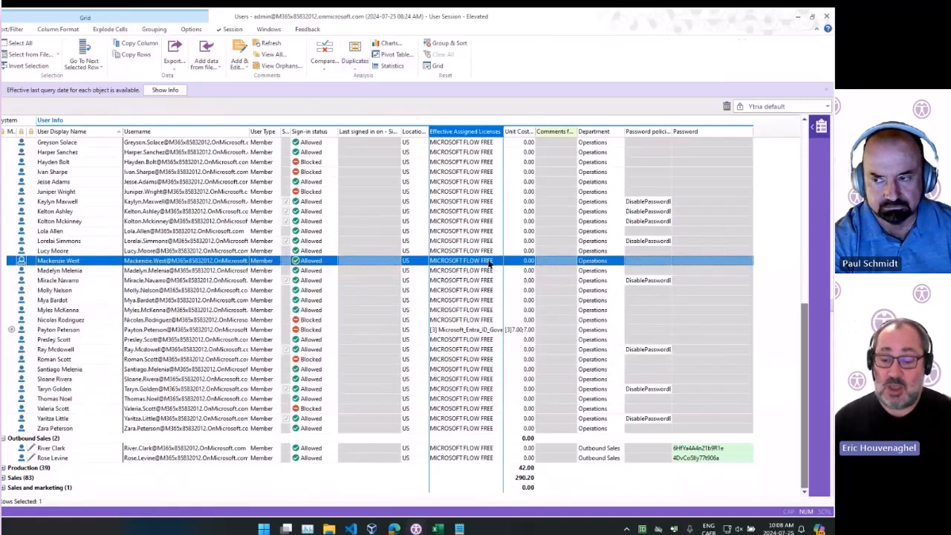
left_click(465, 380, "shift")
left_click(72, 301)
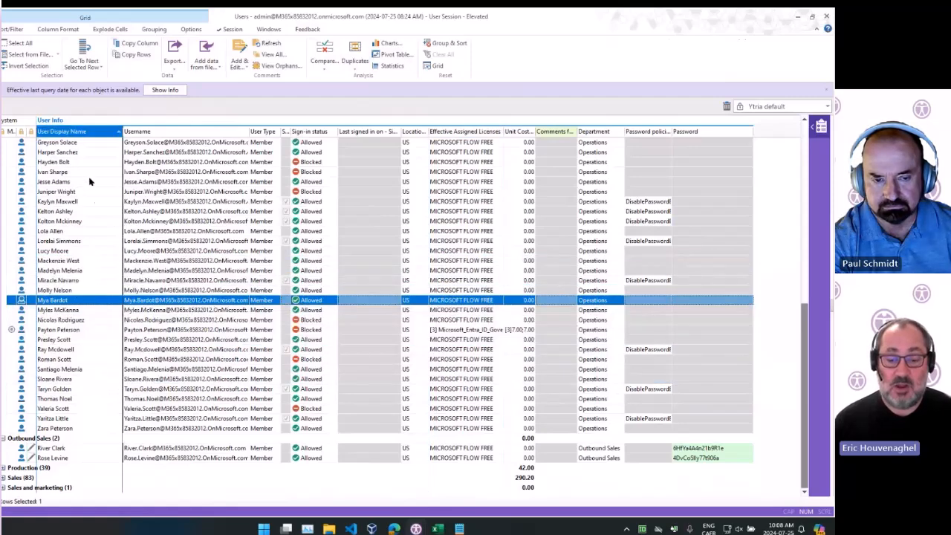
left_click(457, 275)
left_click(467, 351, "shift")
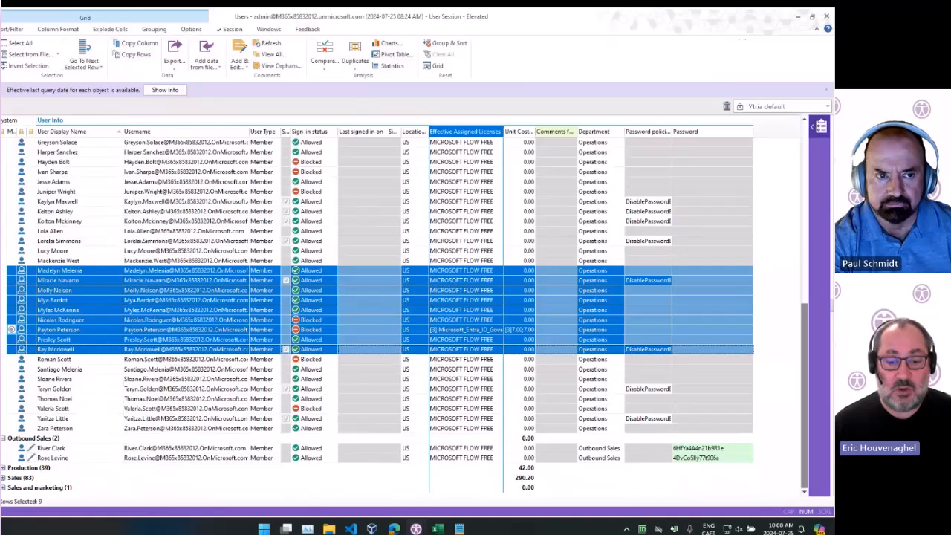
key("ctrl+f")
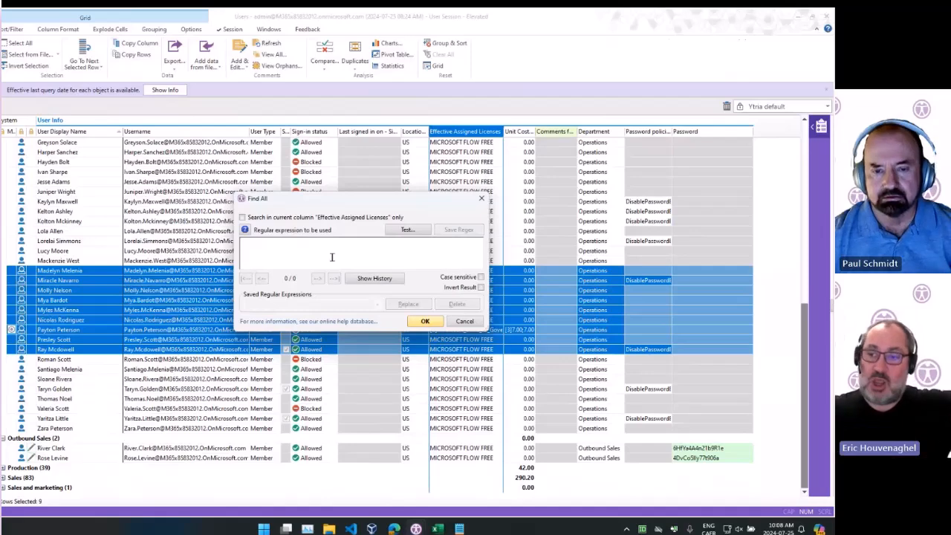
left_click(464, 321)
left_click(443, 340)
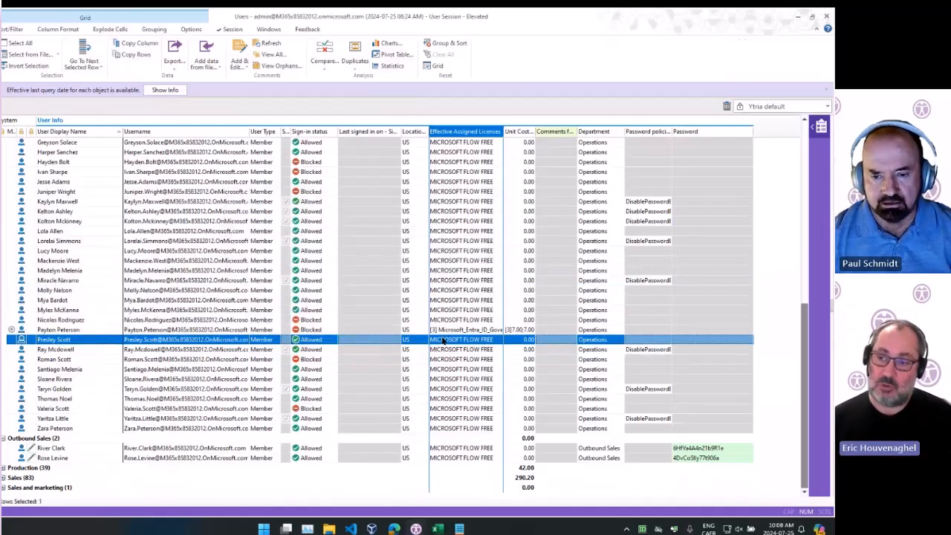
Select both Outbound Sales users and save all pending changes to the tenant
left_click(474, 300)
scroll(468, 283, "up", 10)
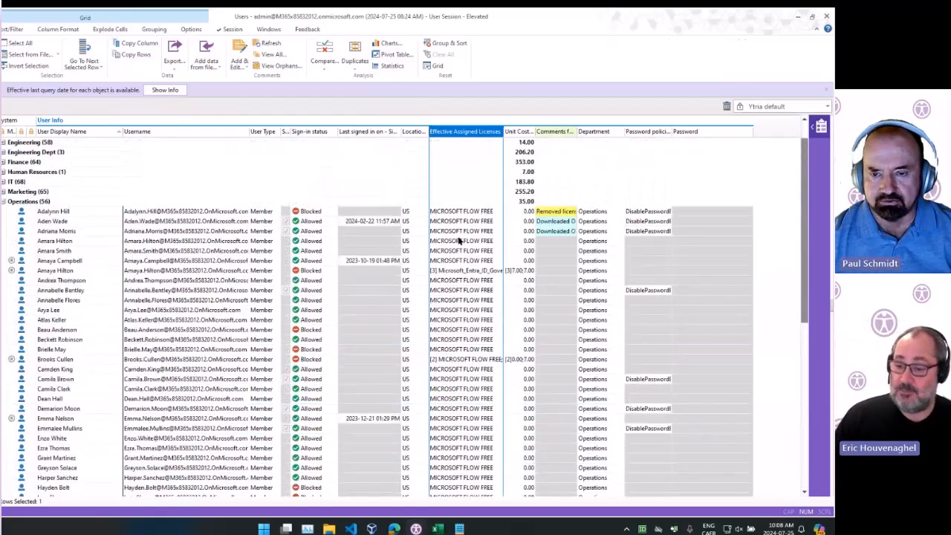
scroll(459, 242, "down", 10)
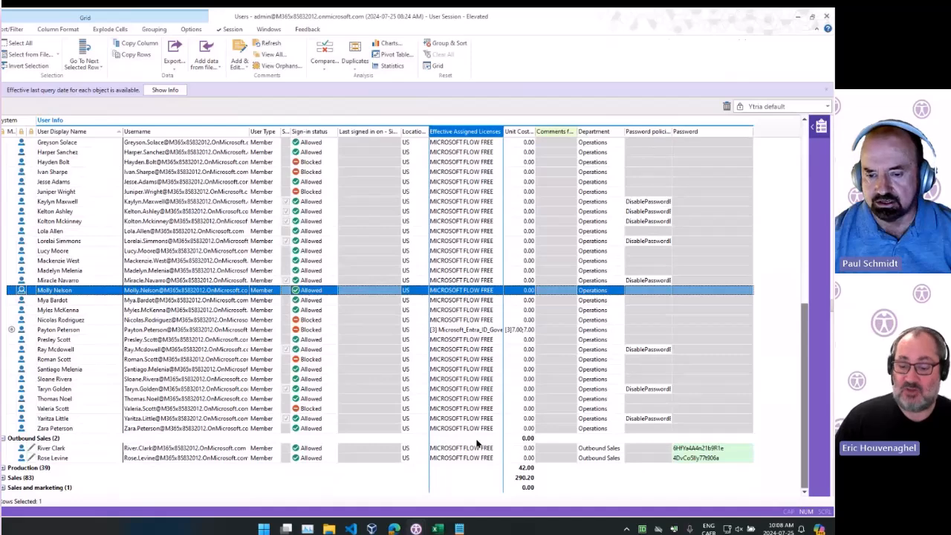
left_click_drag(474, 448, 465, 458)
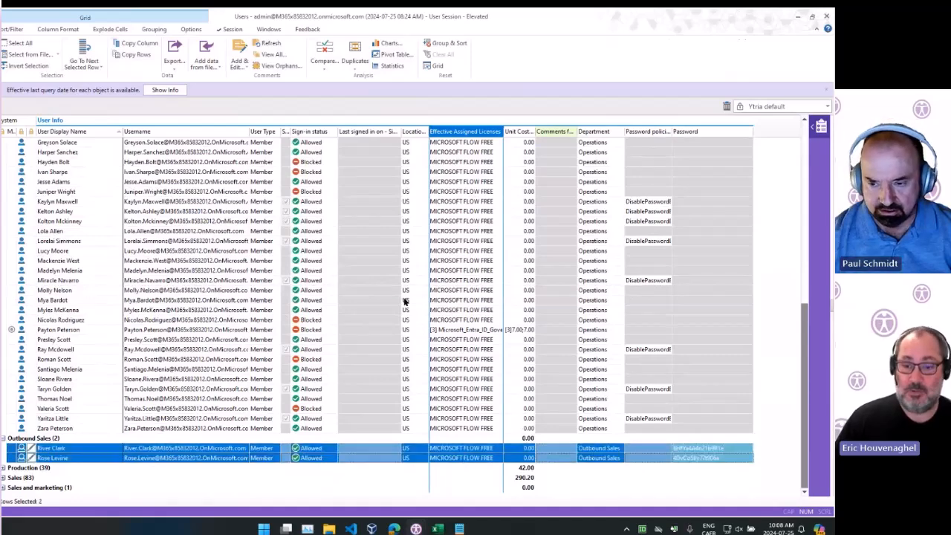
left_click(3, 29)
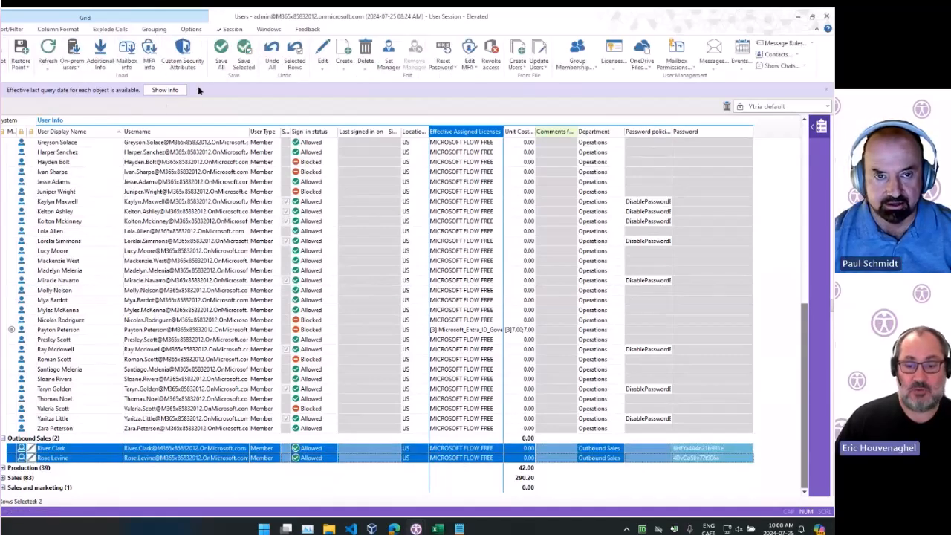
left_click(221, 53)
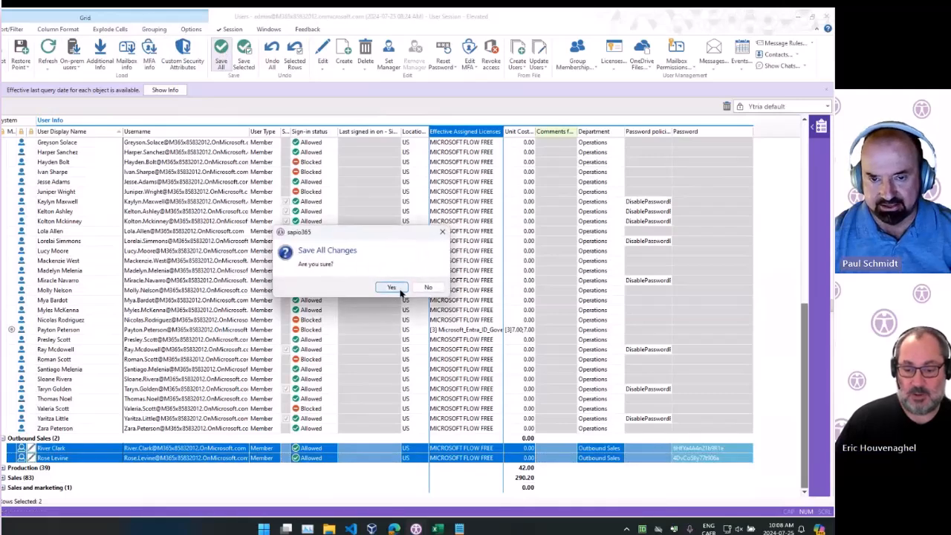
left_click(399, 291)
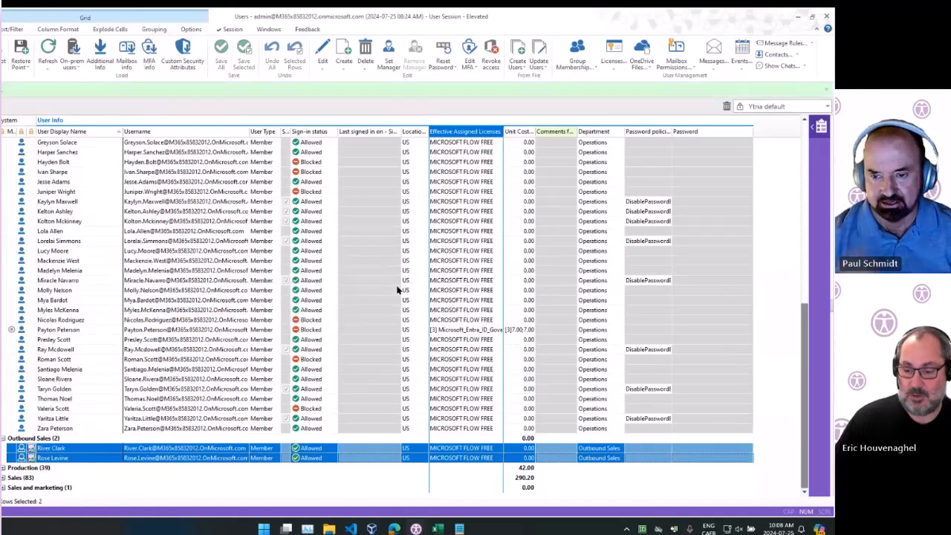
Check the Outbound Sales users' password cells and the Notepad window with the copied password
left_click(703, 450)
left_click(697, 458, "shift")
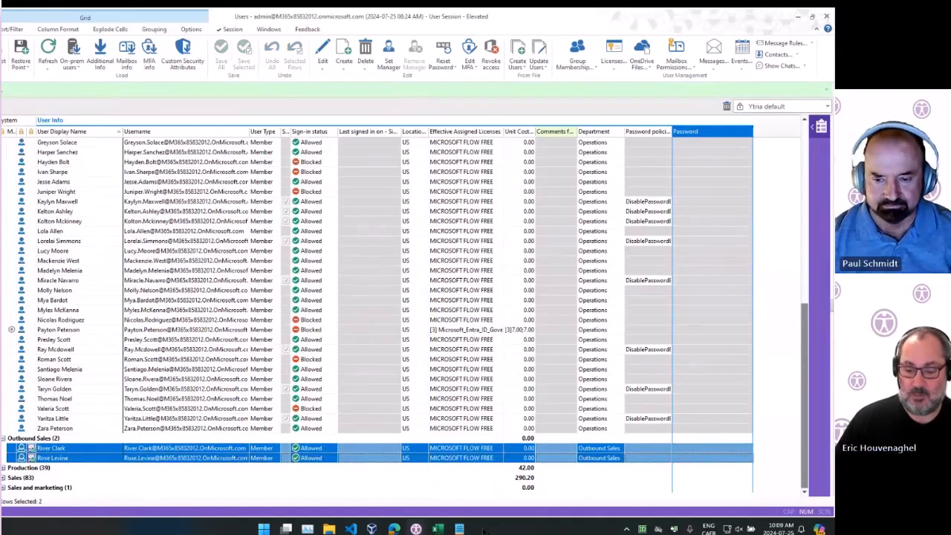
left_click(459, 528)
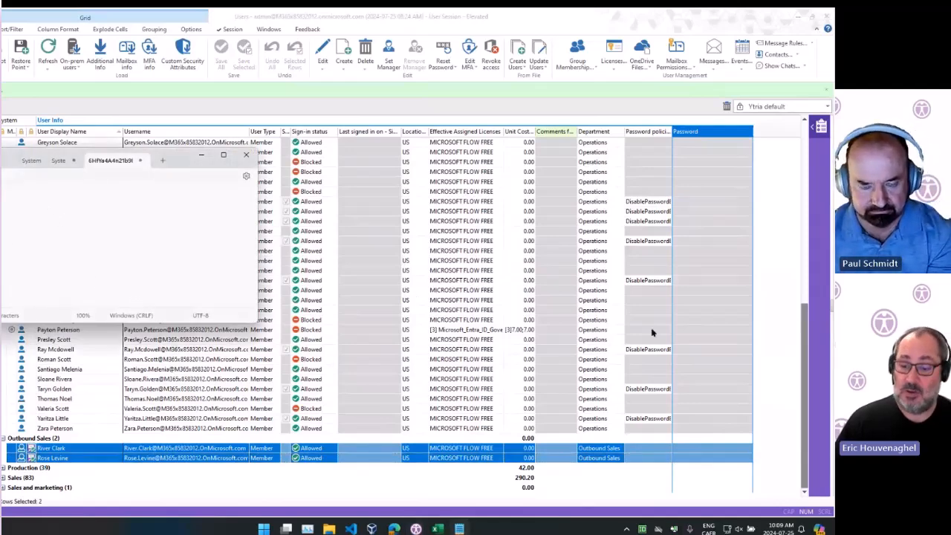
left_click(613, 429)
left_click(619, 448)
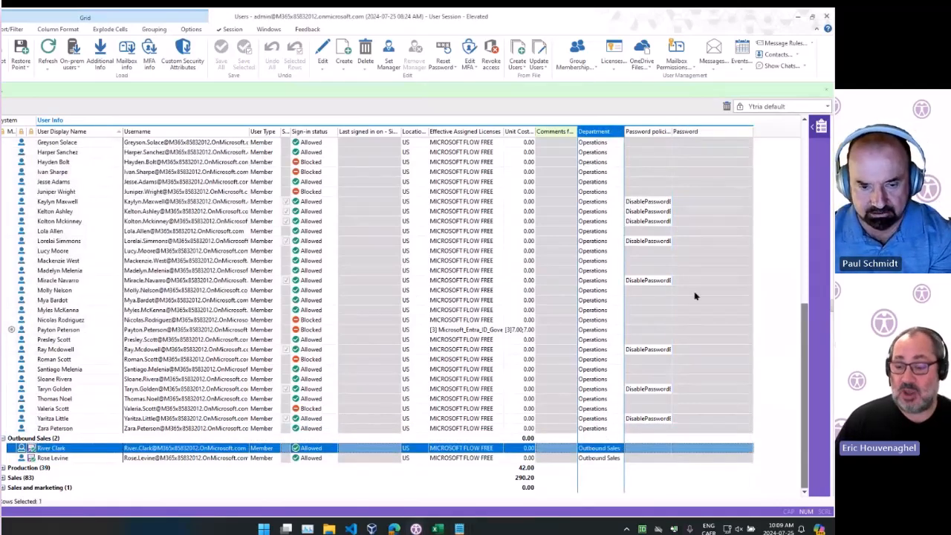
Switch the grid to the Password change info view
left_click(755, 110)
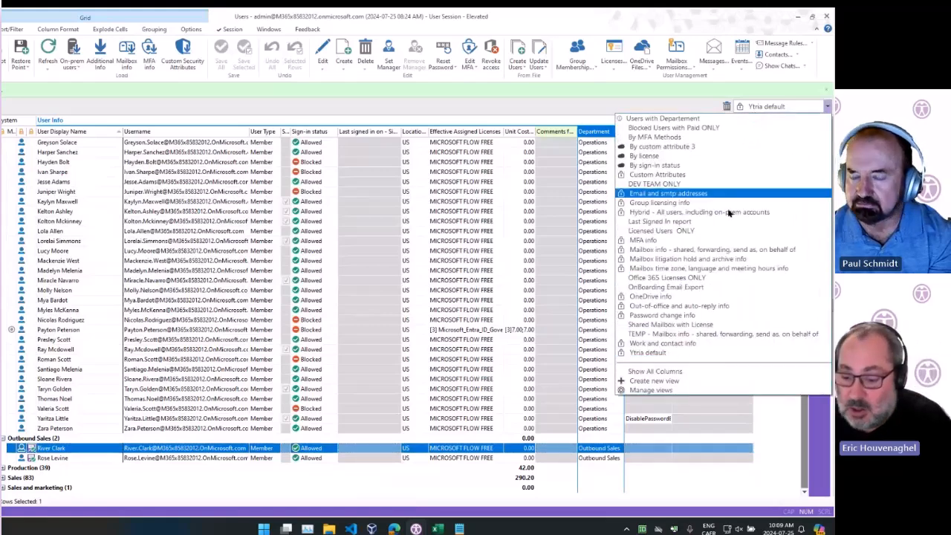
left_click(698, 319)
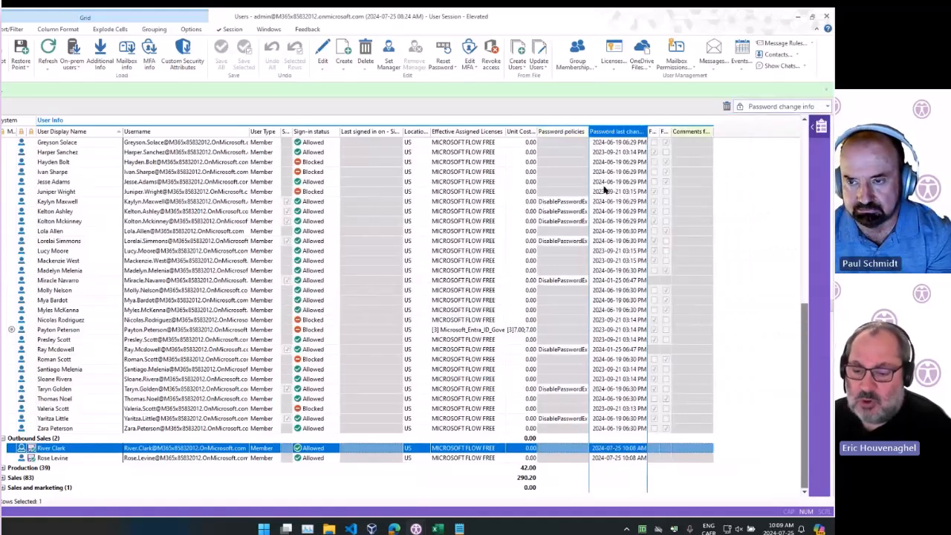
Review the password change information of several Operations users in the grid
left_click(772, 109)
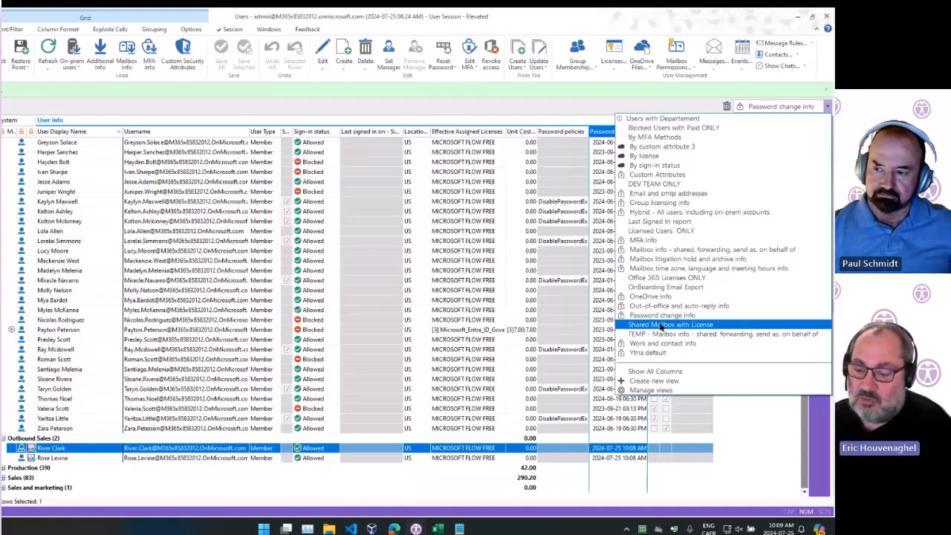
key("Escape")
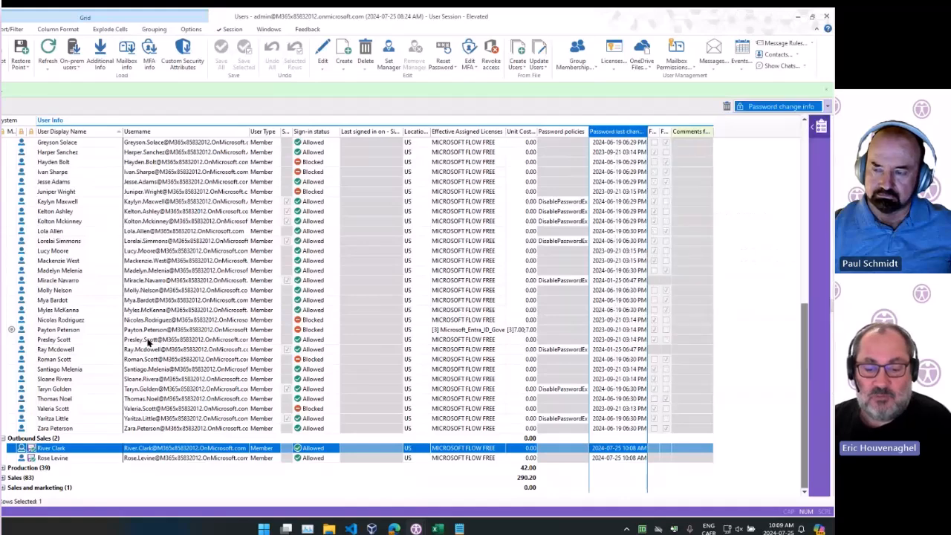
left_click(83, 285)
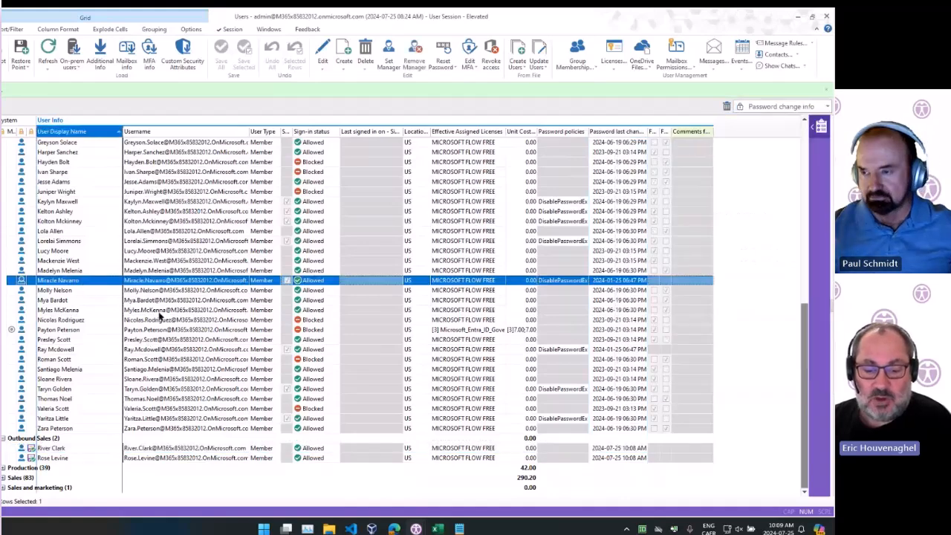
left_click(75, 343)
left_click(240, 330)
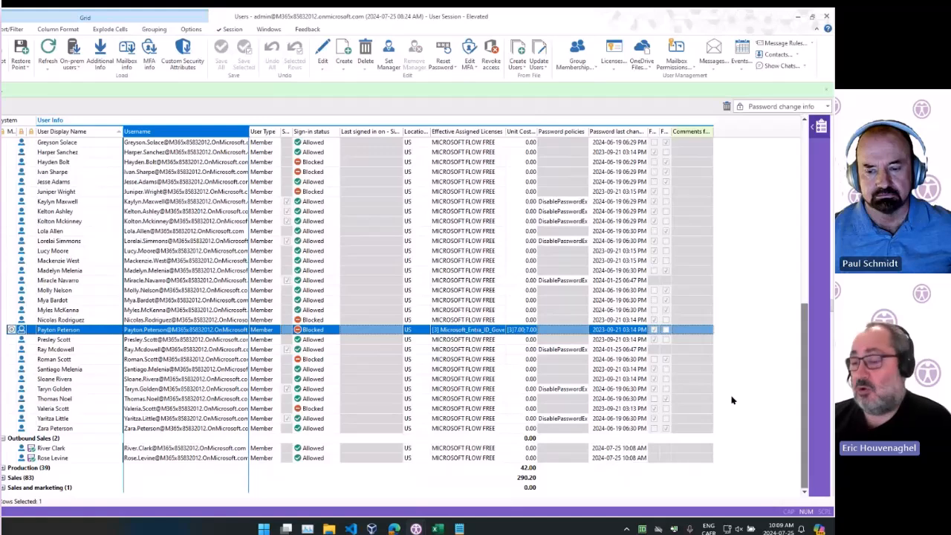
left_click(492, 369)
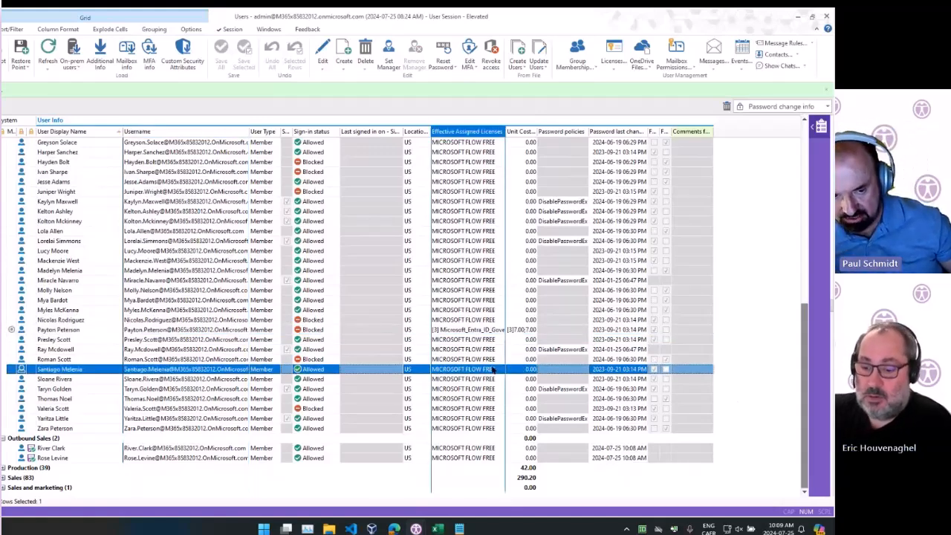
Edit both Outbound Sales users together and set their Department to Outbound Sales Dept
left_click(198, 441)
left_click(193, 448)
left_click(190, 457)
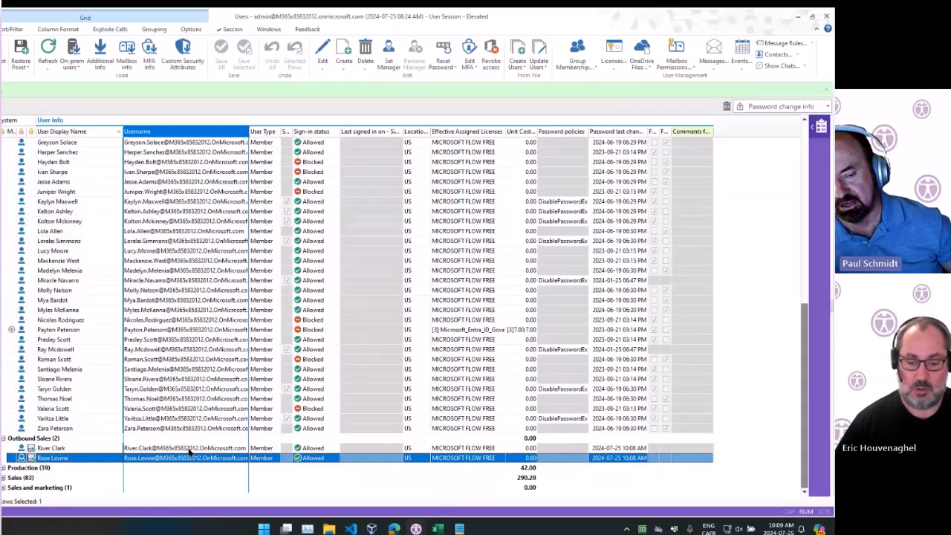
left_click(189, 449, "ctrl")
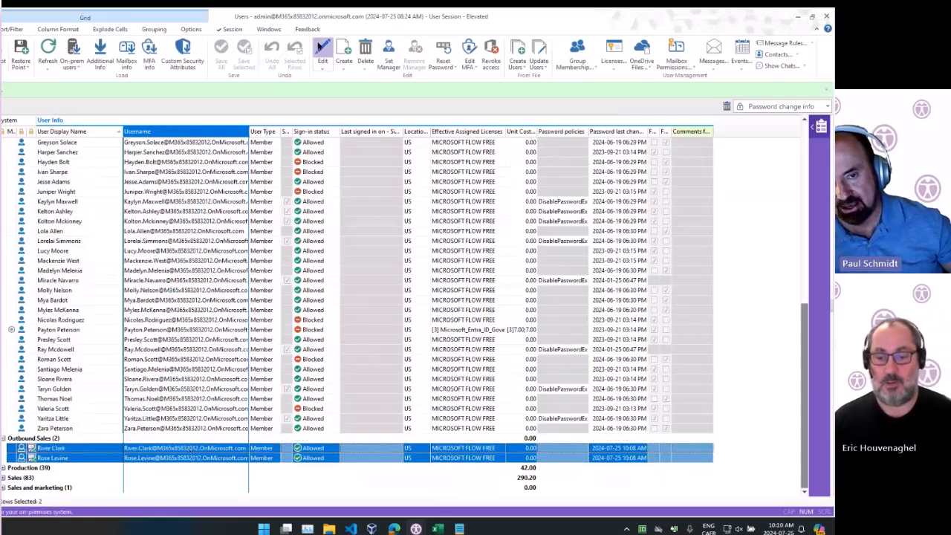
left_click(322, 48)
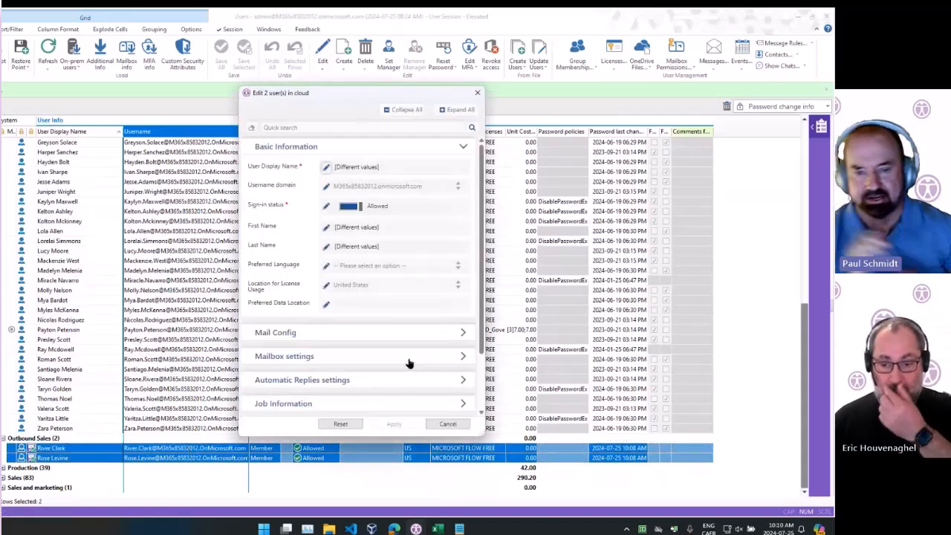
left_click(477, 92)
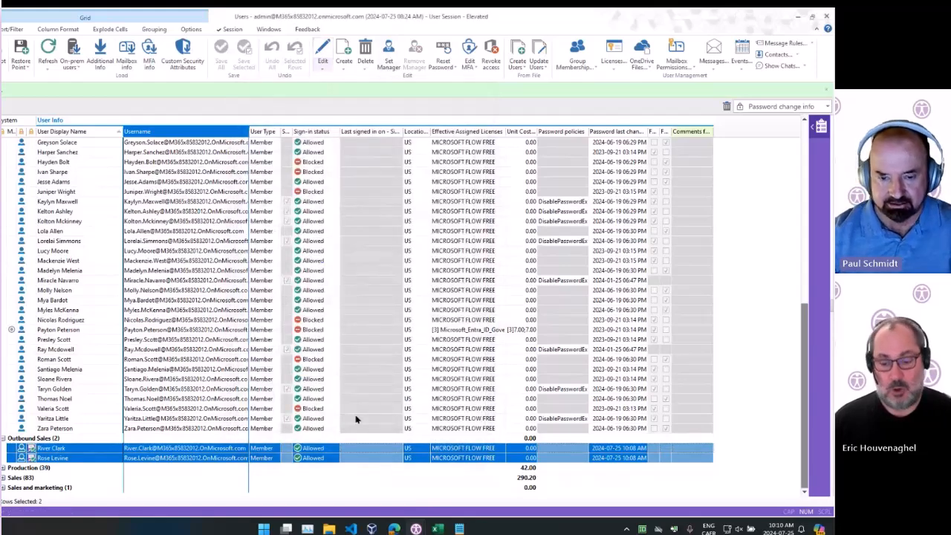
right_click(364, 448)
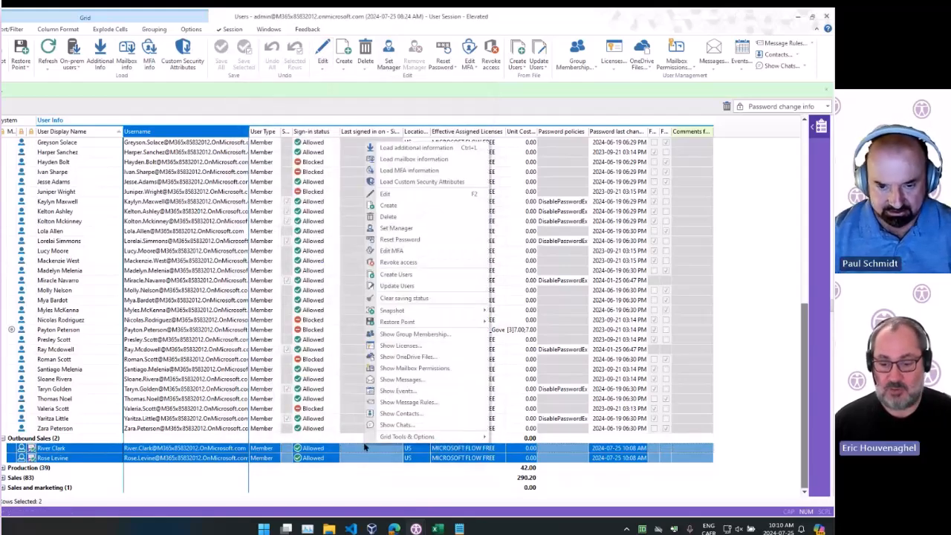
left_click(417, 193)
scroll(282, 286, "down", 3)
left_click(286, 330)
scroll(290, 305, "down", 1)
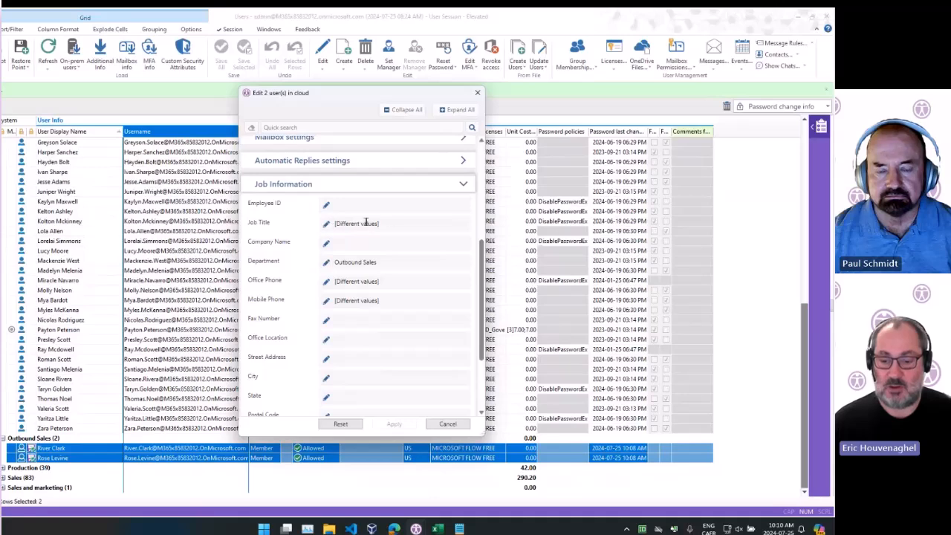
left_click(382, 266)
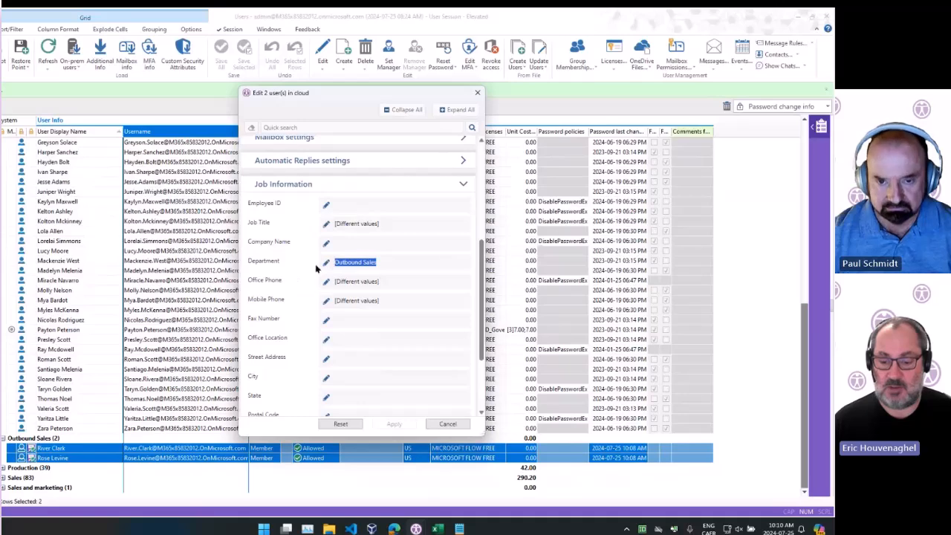
left_click(326, 262)
left_click(409, 268)
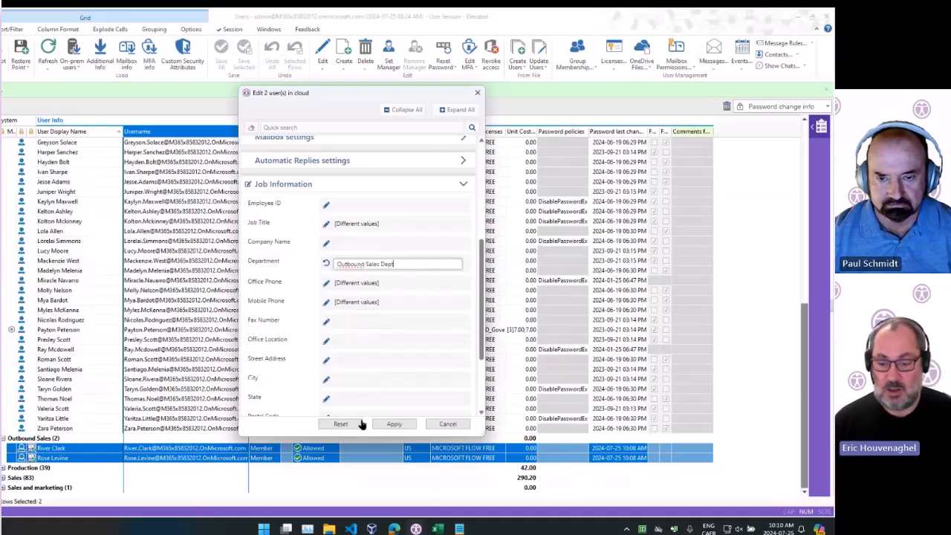
left_click(392, 423)
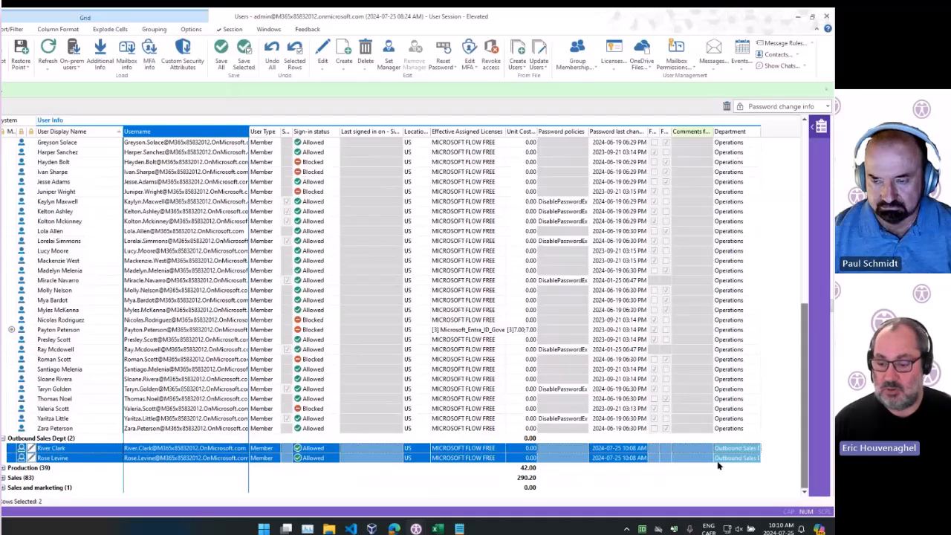
Inspect the Department values of the Outbound Sales Dept users and nearby Operations users
left_click(744, 458)
left_click(733, 409)
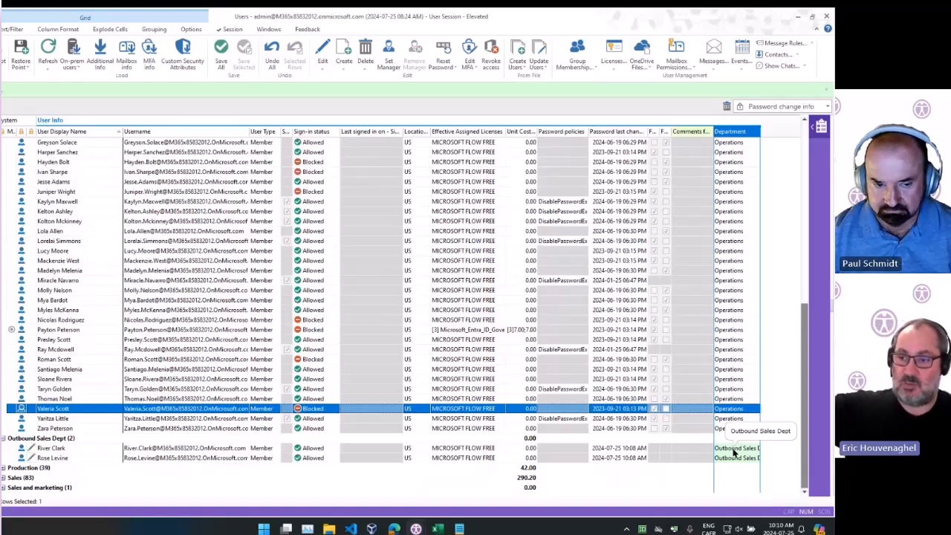
left_click(64, 449)
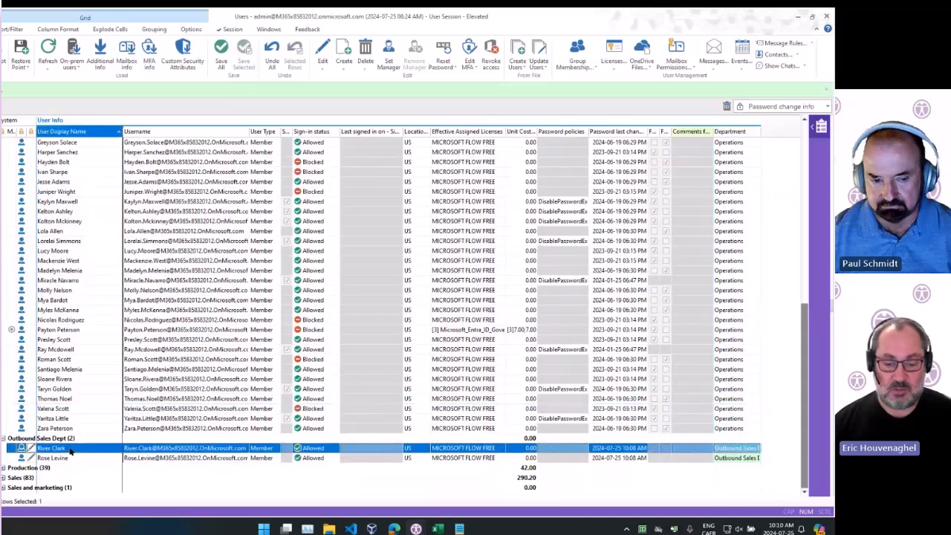
left_click(744, 430)
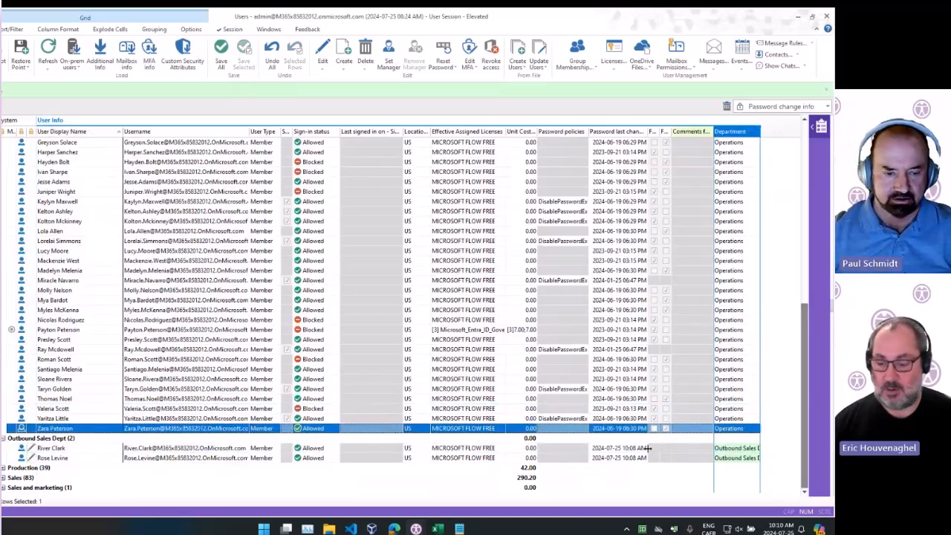
Select both Outbound Sales Dept users and save all pending edits
left_click(731, 450)
left_click(733, 458)
left_click(732, 450, "ctrl")
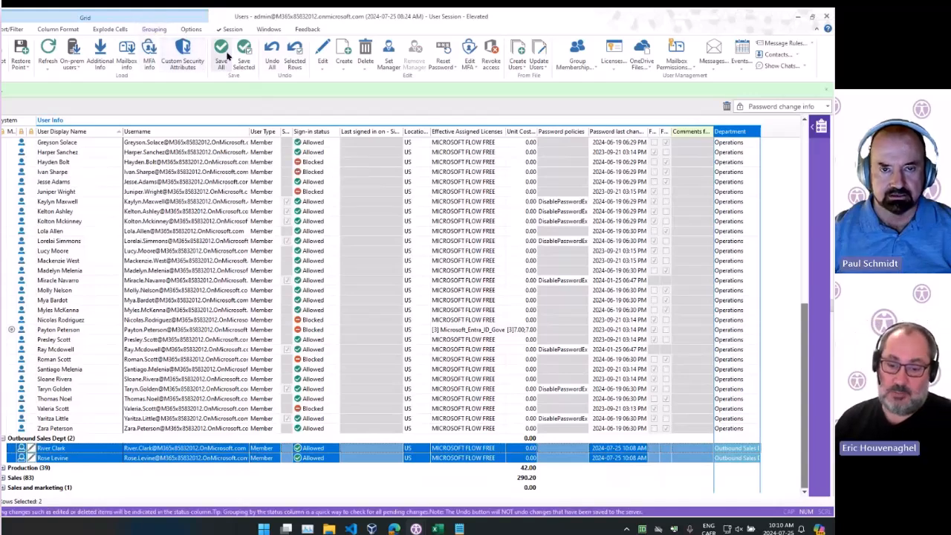
left_click(222, 59)
left_click(389, 288)
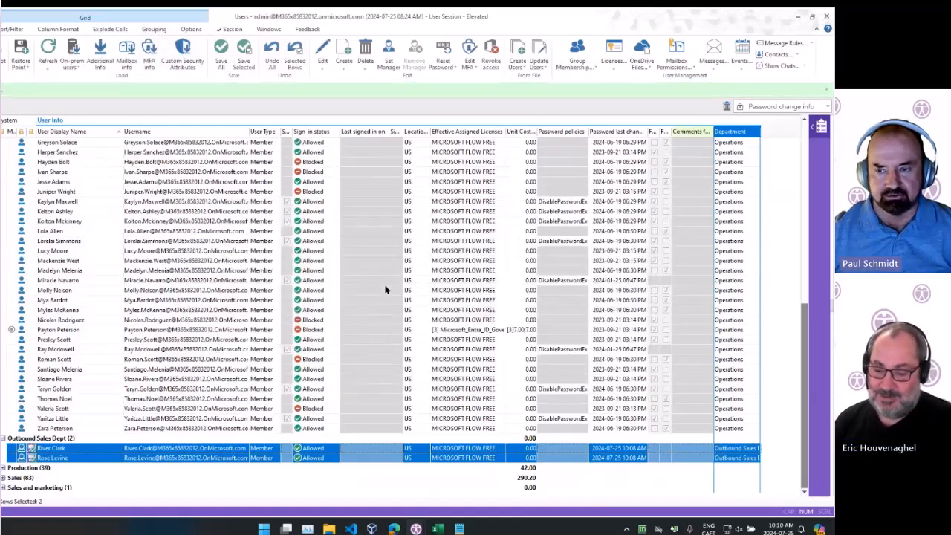
left_click(223, 330)
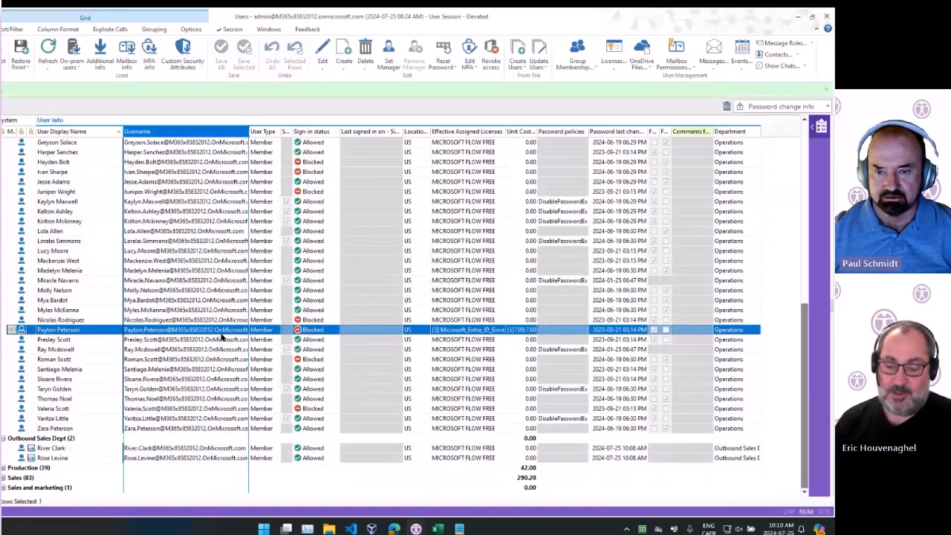